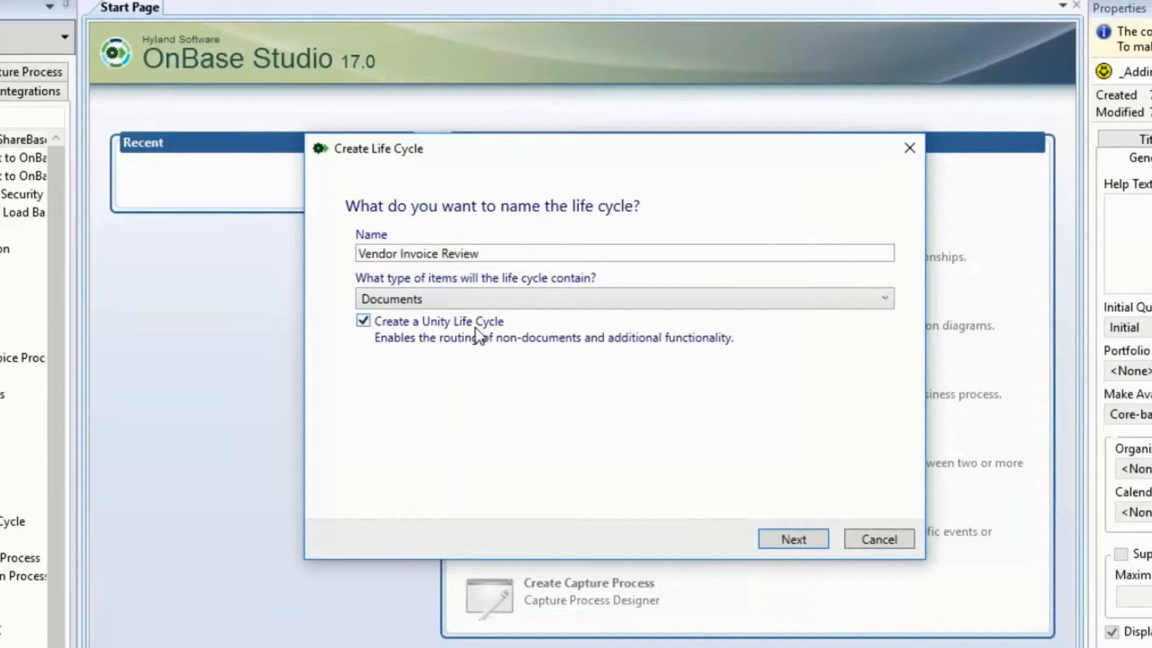
# - Add the queues AP Review and AP Manager Review to the Vendor Invoice Review life cycle
pyautogui.click(768, 538)
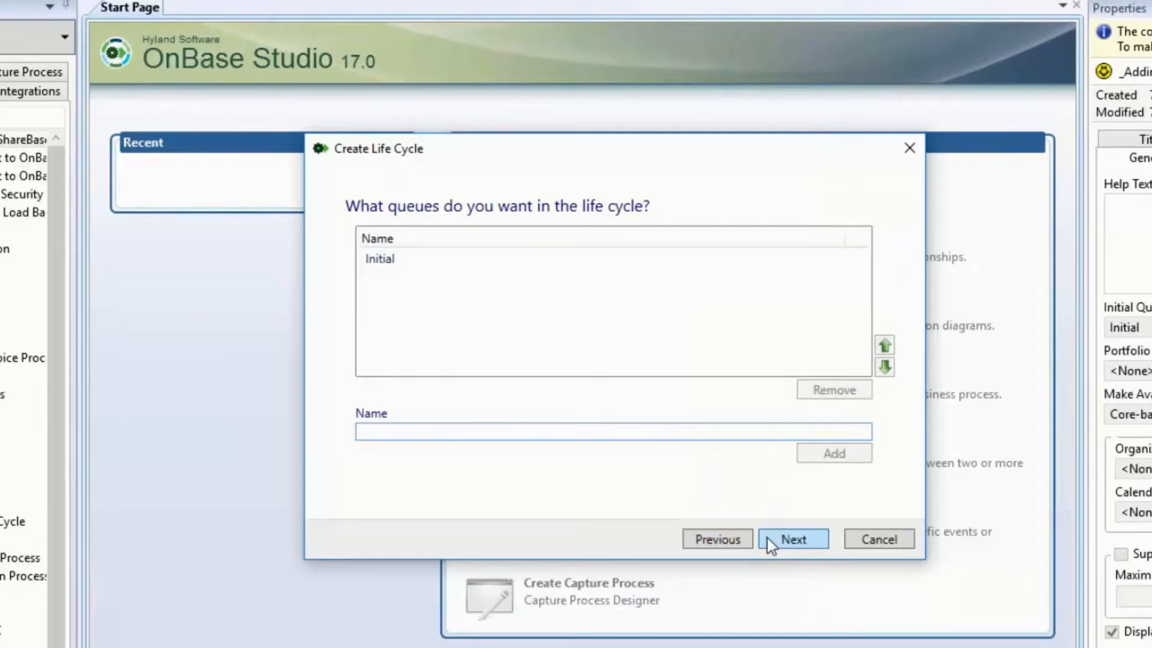
pyautogui.write('AP Review')
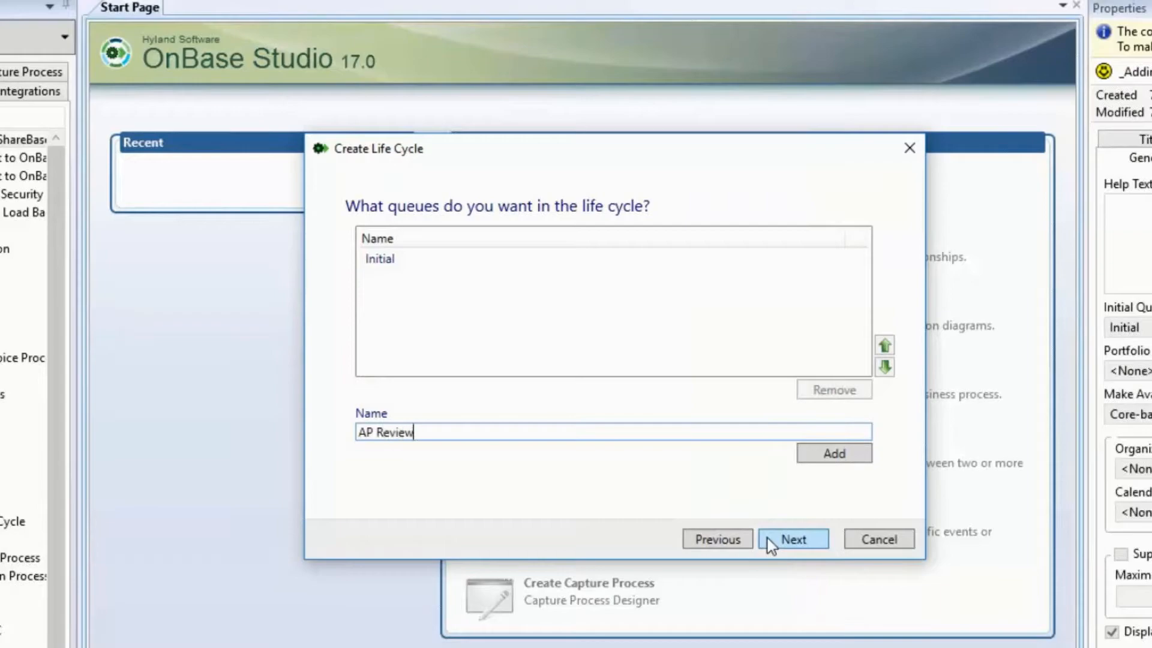
pyautogui.click(825, 456)
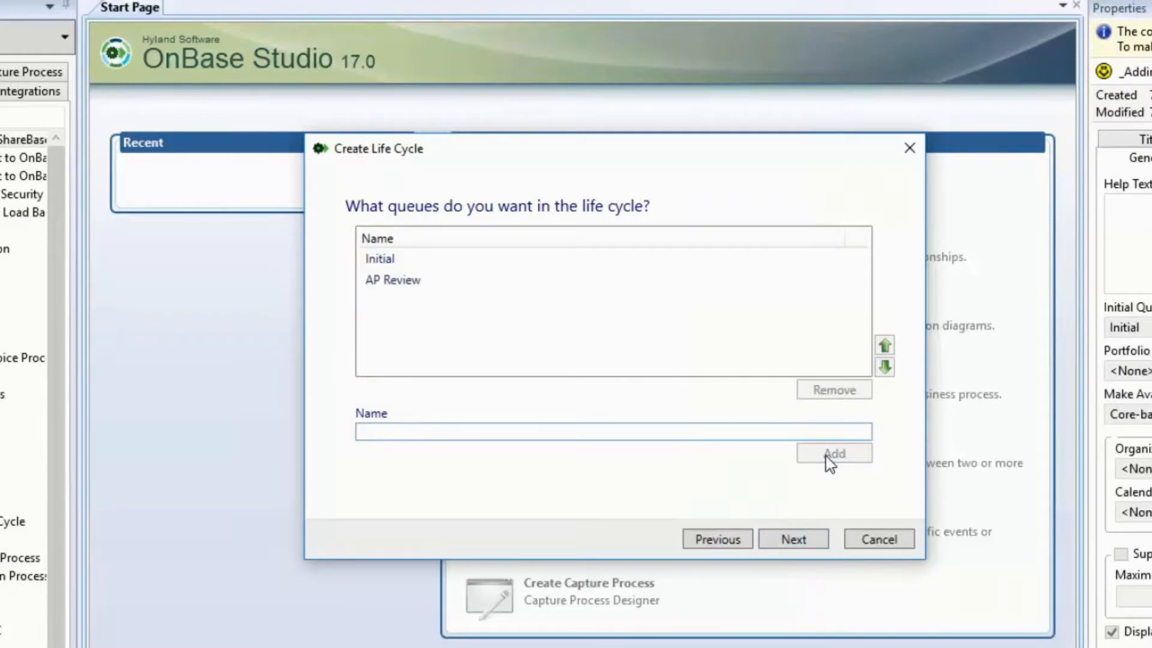
pyautogui.write('AP Manager')
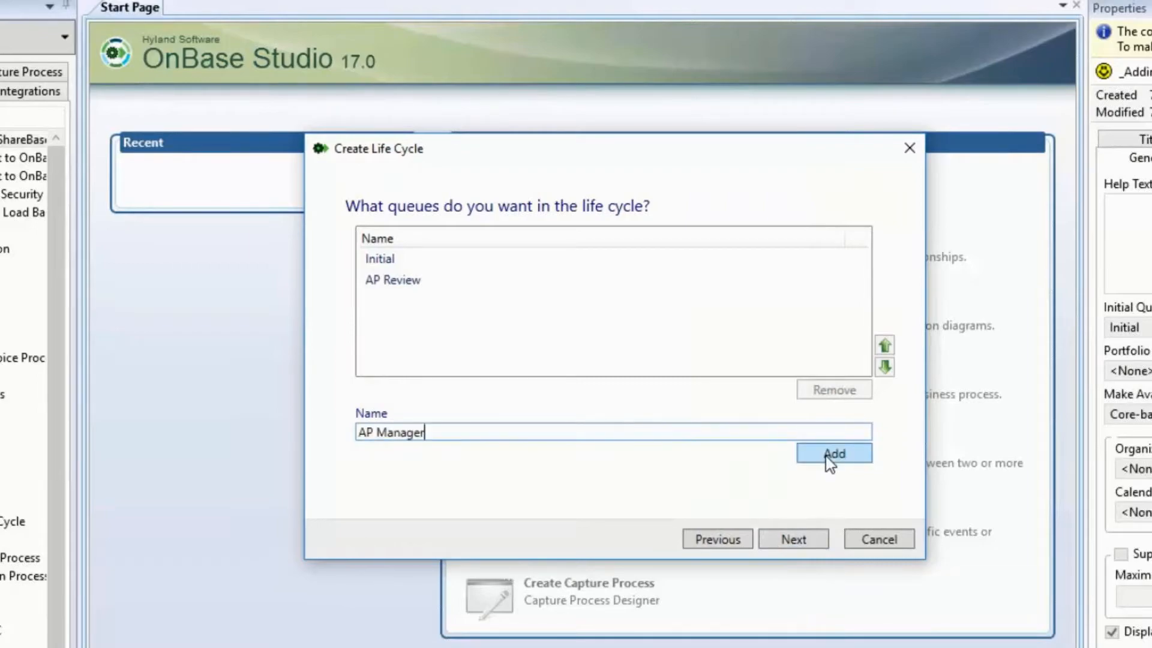
pyautogui.write(' Review')
pyautogui.click(826, 457)
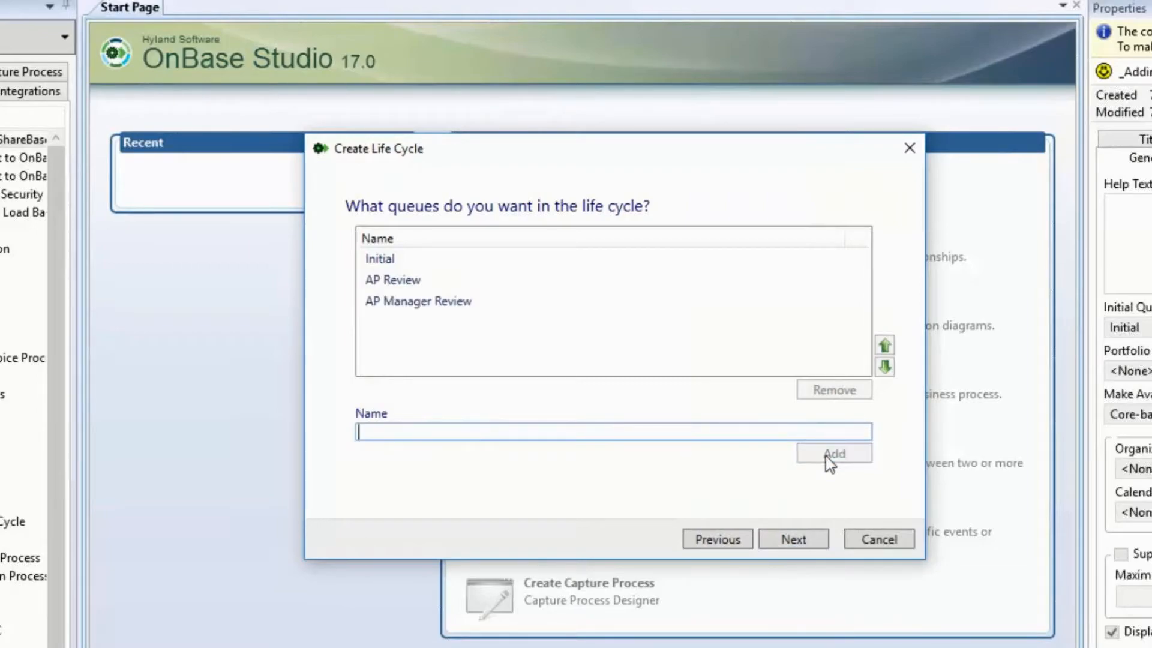
pyautogui.click(815, 538)
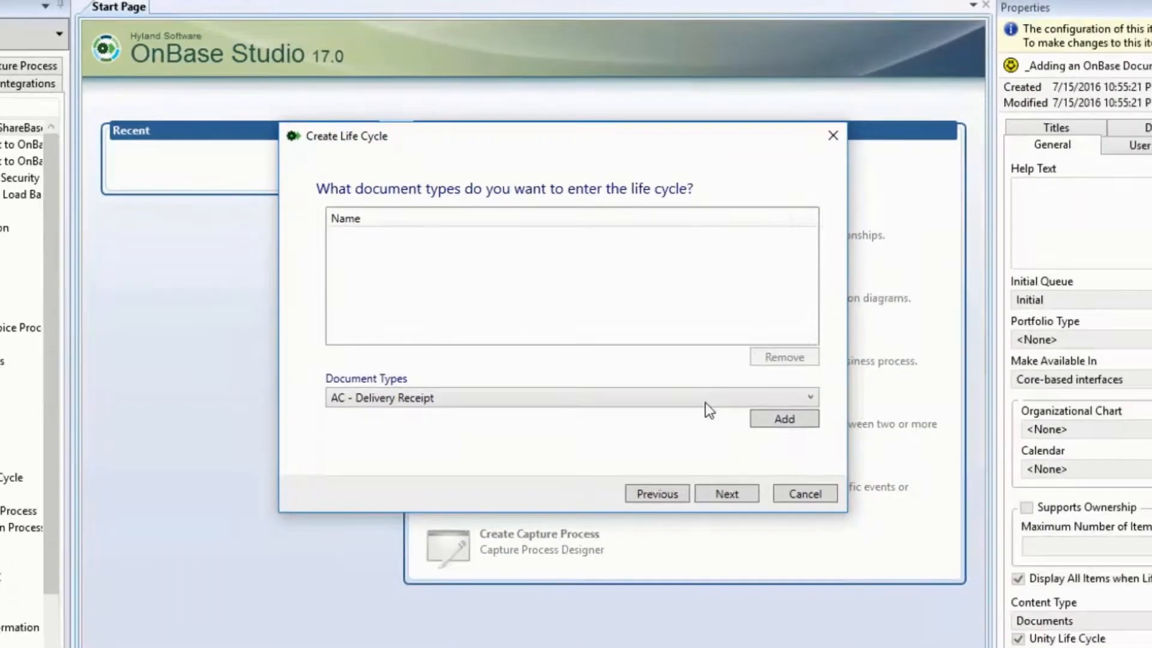
# - Add AP - Vendor Invoice as the document type that enters the life cycle
pyautogui.click(706, 400)
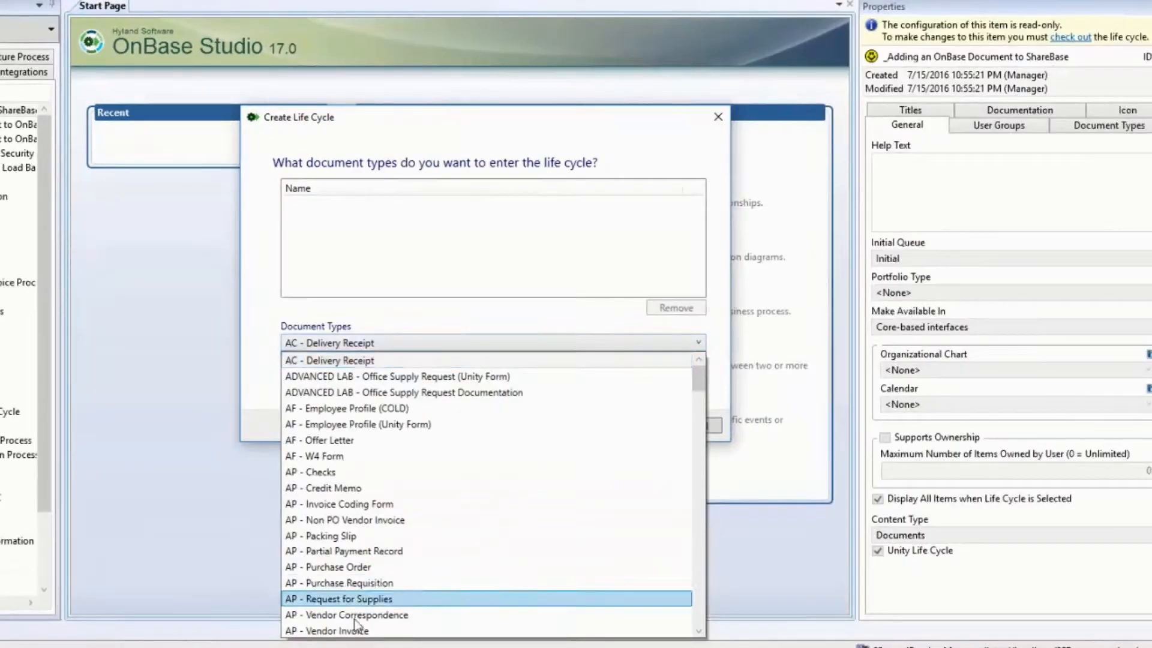
pyautogui.click(348, 600)
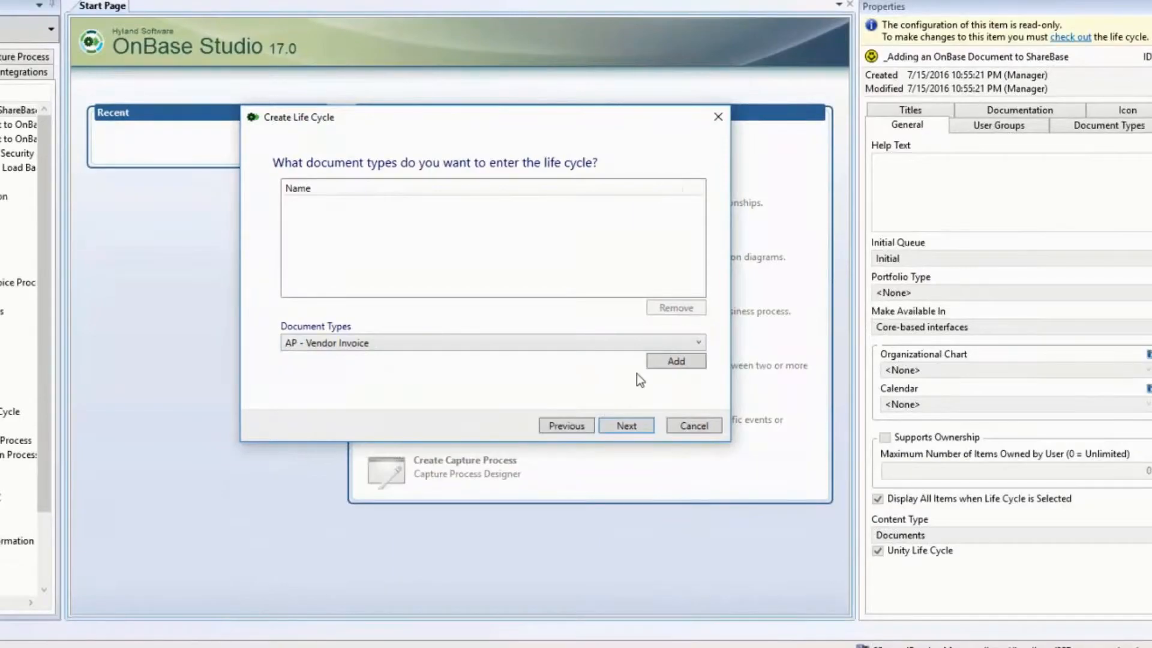
pyautogui.click(657, 363)
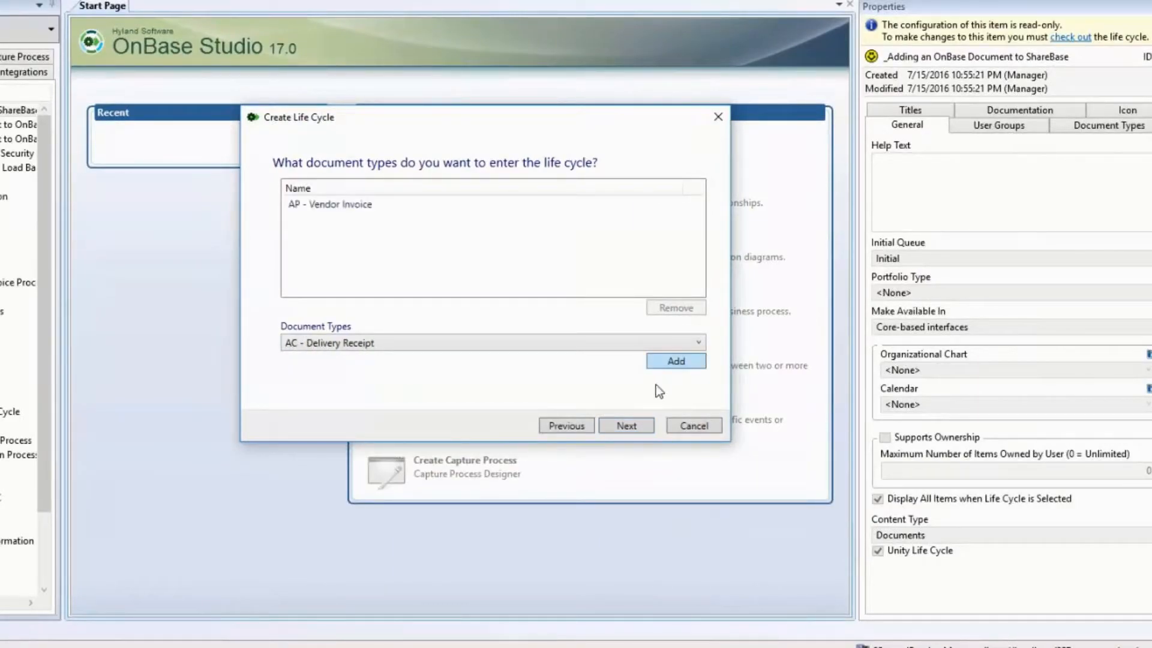
pyautogui.click(650, 423)
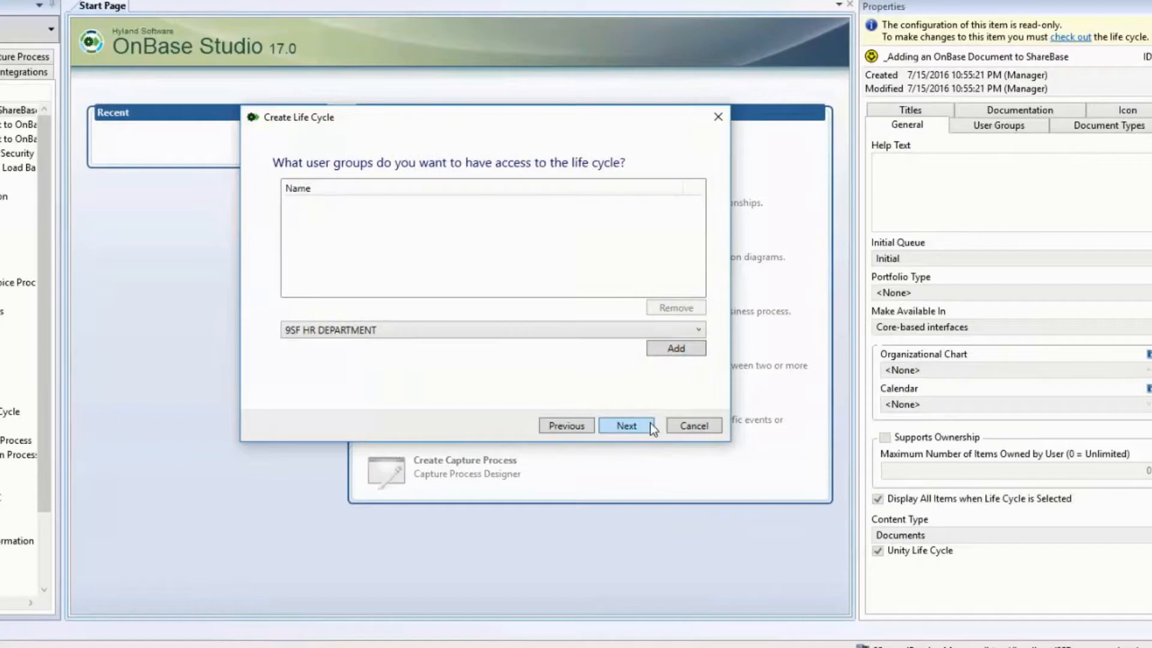
# - Give the user groups AP Associates and MANAGER access to the life cycle
pyautogui.click(589, 338)
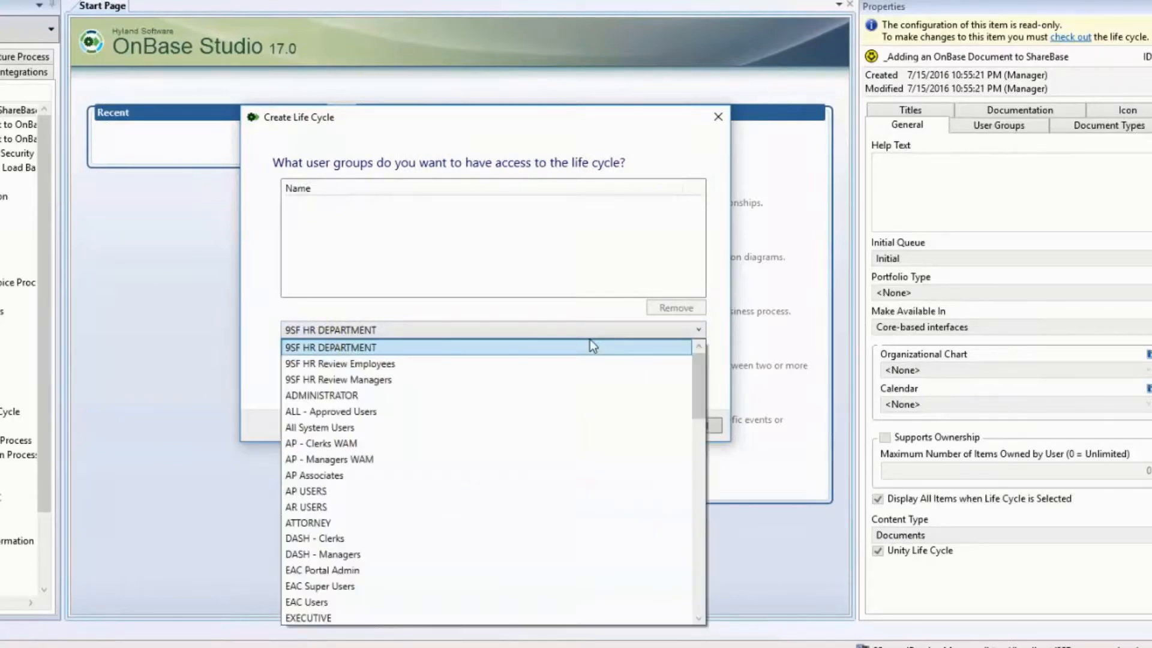
pyautogui.click(330, 474)
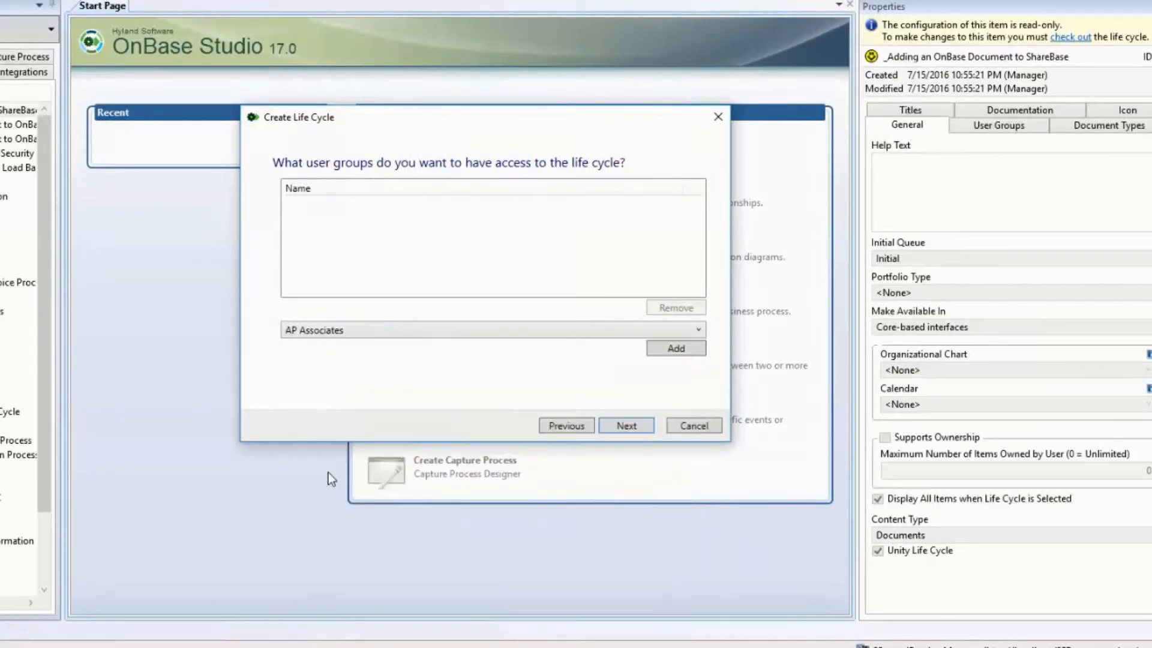
pyautogui.click(668, 351)
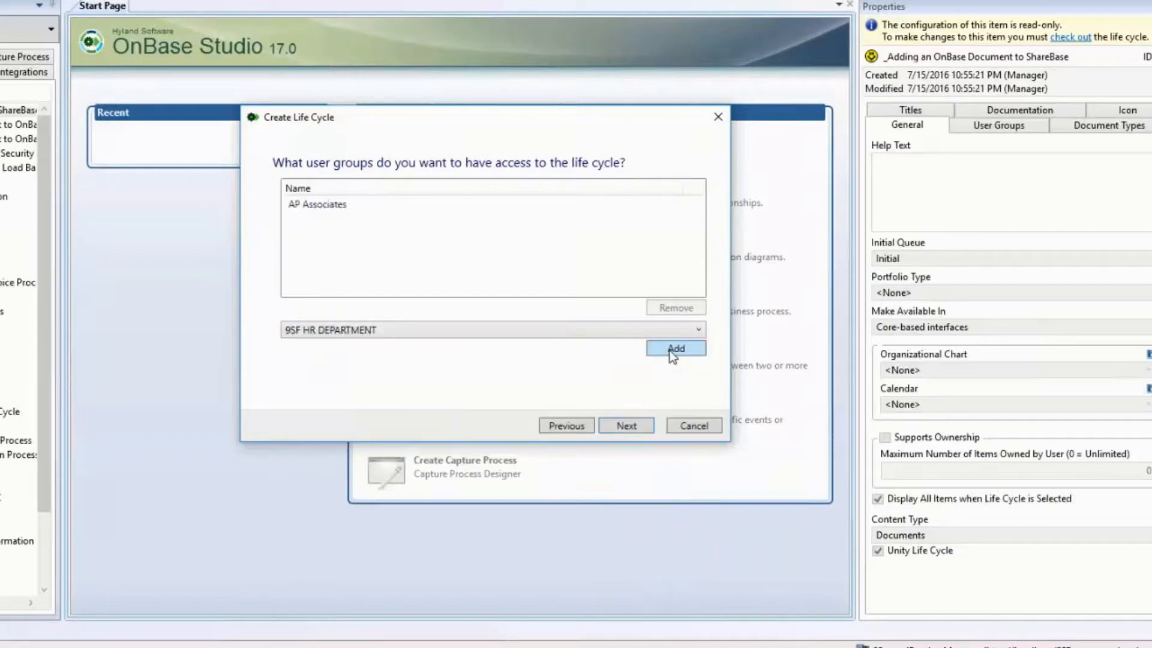
pyautogui.click(658, 329)
pyautogui.scroll(-5, 658, 329)
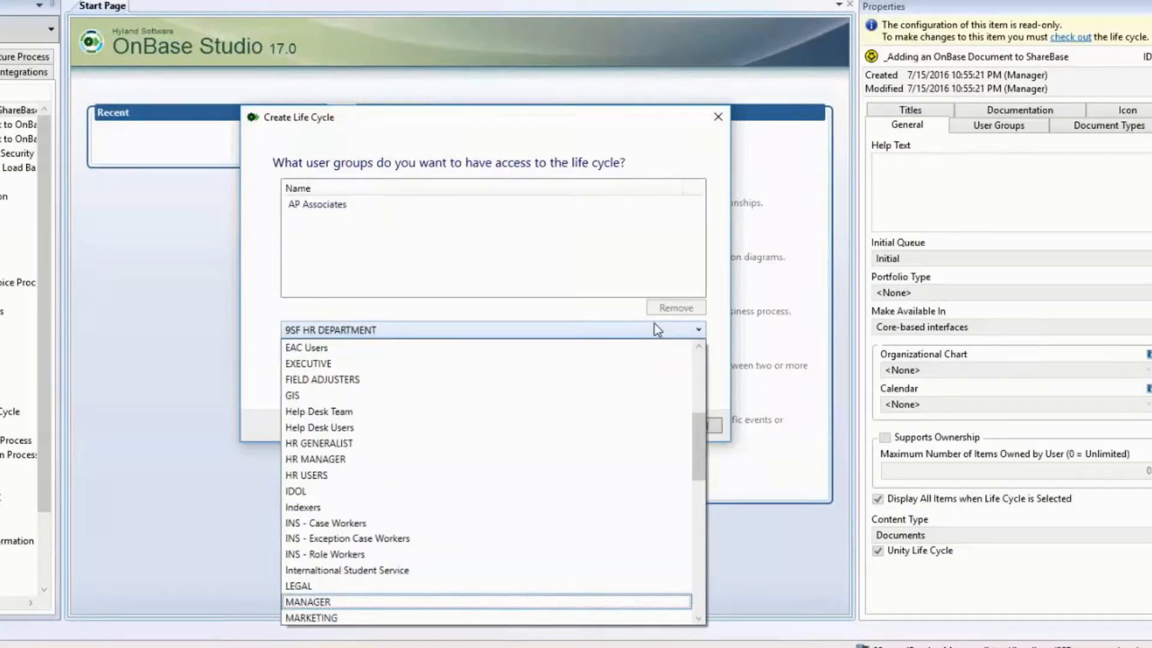
pyautogui.press('Return')
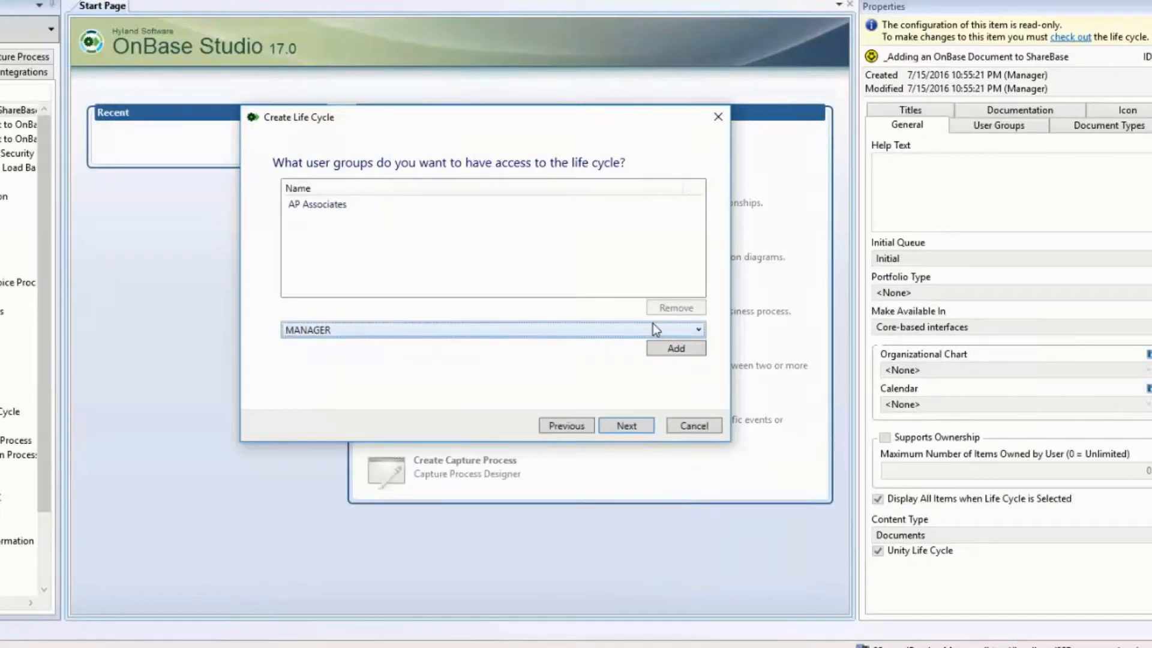
pyautogui.click(658, 350)
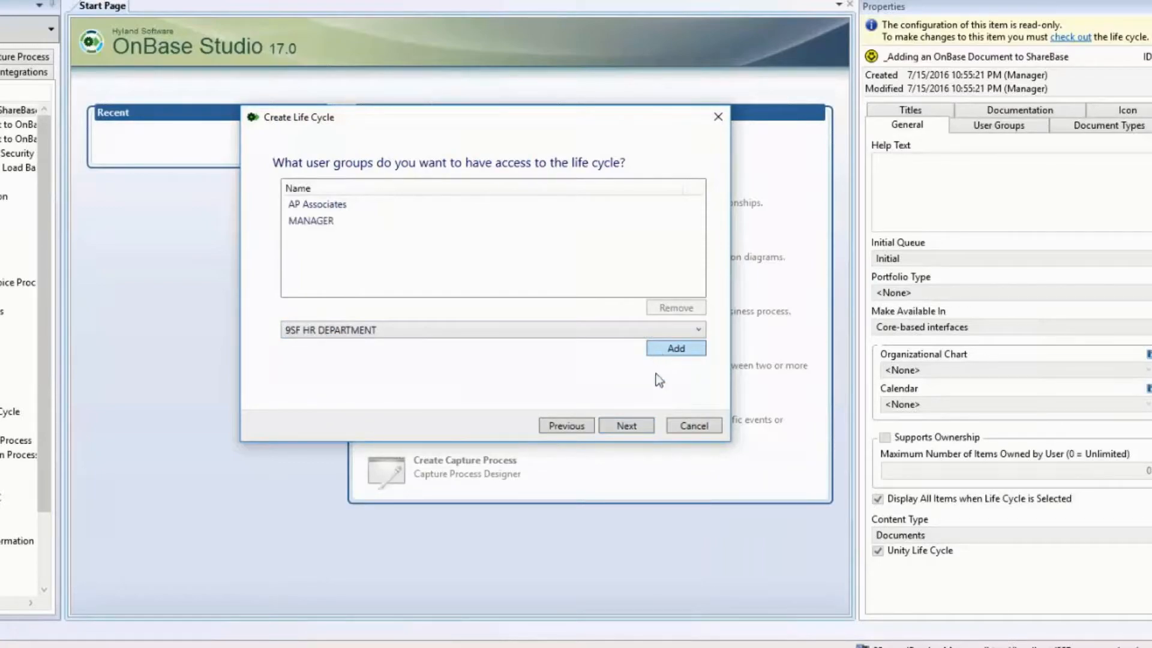
# - Review the life cycle summary and finish creating the Vendor Invoice Review life cycle
pyautogui.click(643, 429)
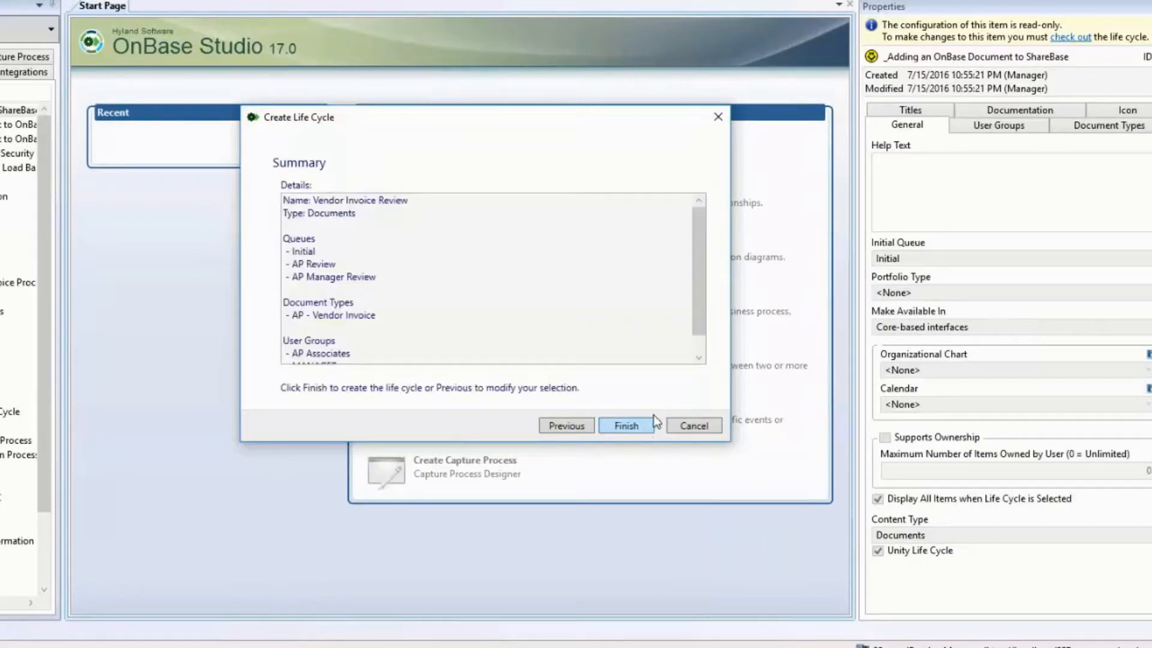
pyautogui.moveTo(701, 321)
pyautogui.mouseDown()
pyautogui.moveTo(705, 337)
pyautogui.moveTo(702, 322)
pyautogui.mouseUp()
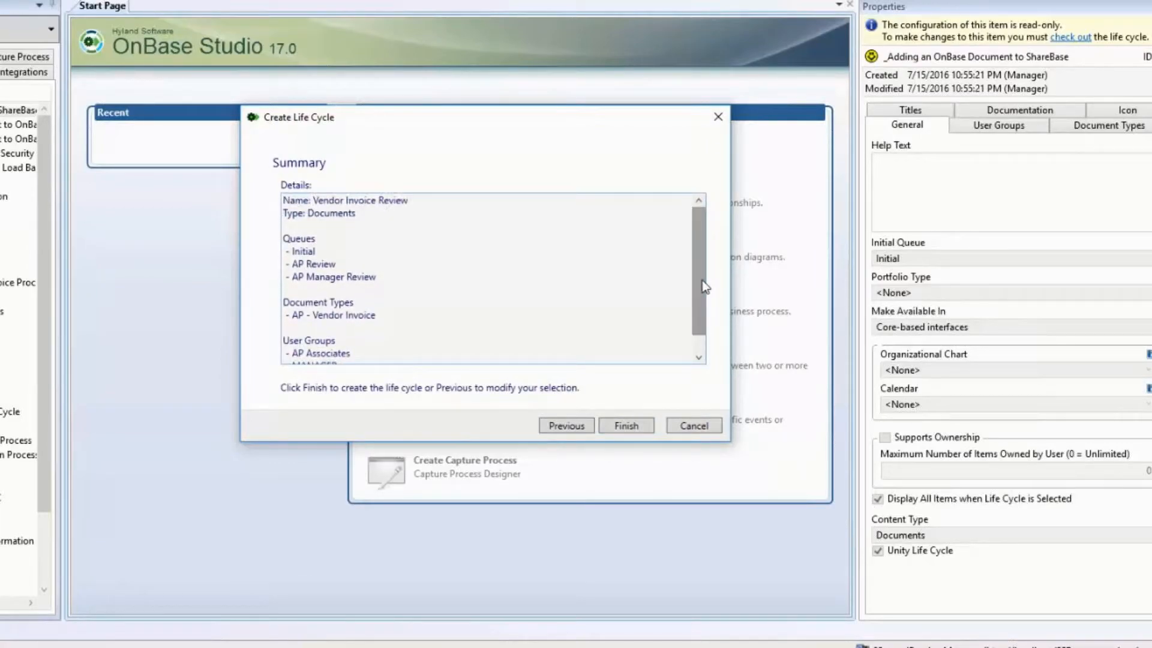
pyautogui.click(650, 427)
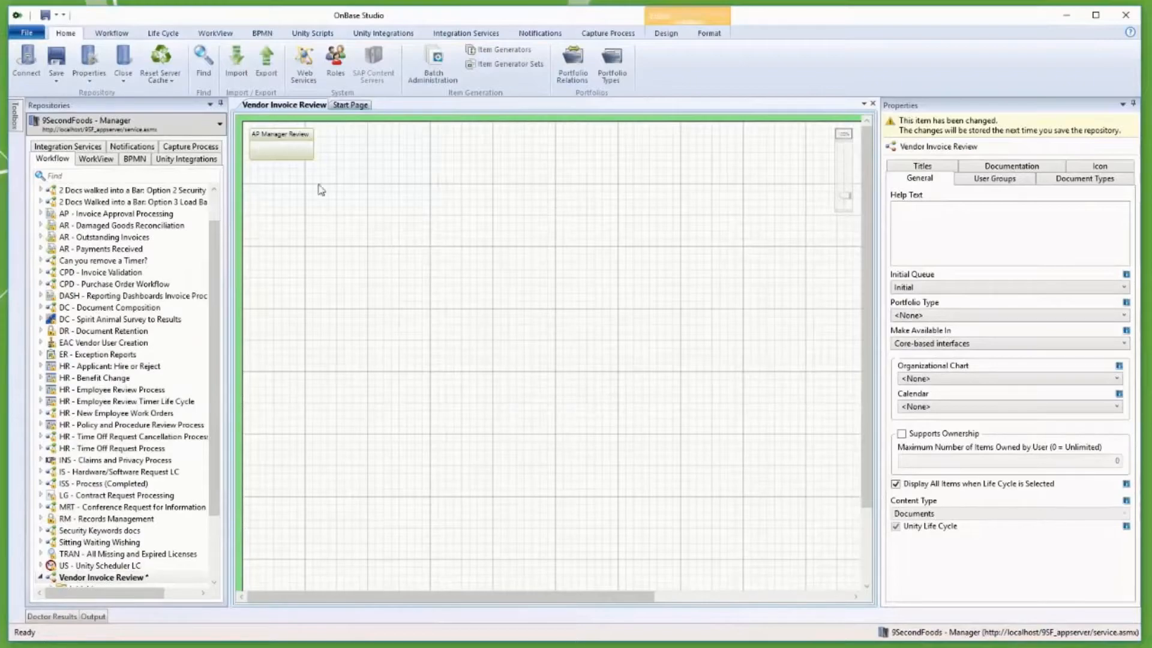
# - Arrange the stacked queues with AP Review and AP Manager Review side by side and Initial centred above them
pyautogui.moveTo(294, 151); pyautogui.dragTo(469, 204)
pyautogui.moveTo(290, 140); pyautogui.dragTo(341, 207)
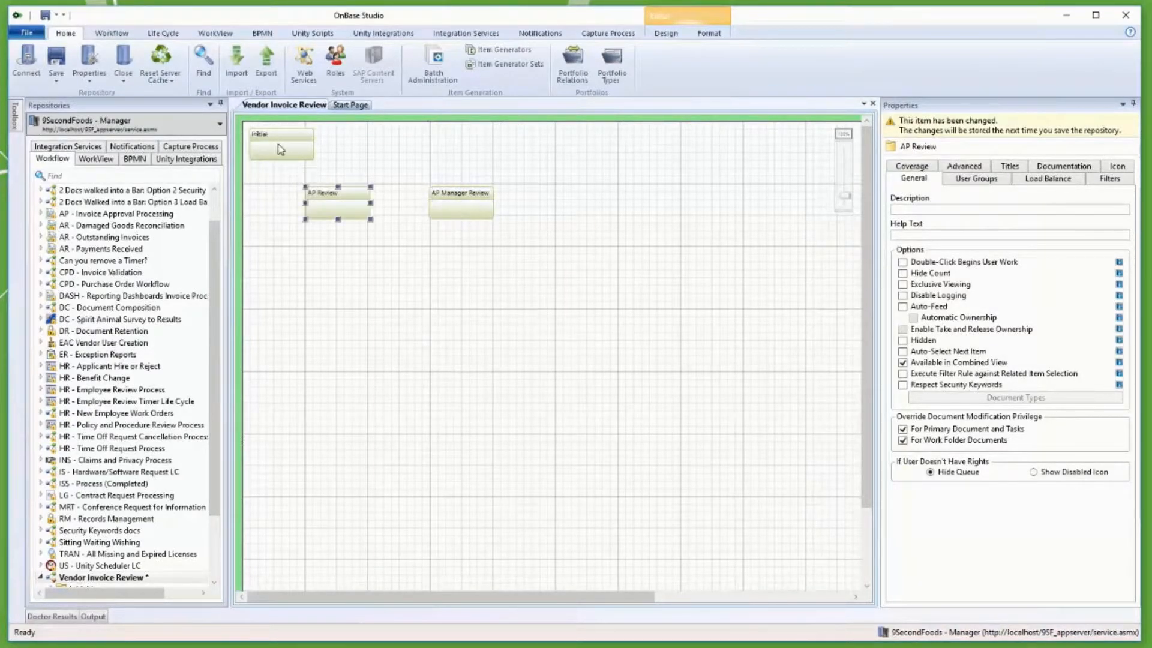
pyautogui.moveTo(303, 158); pyautogui.dragTo(397, 153)
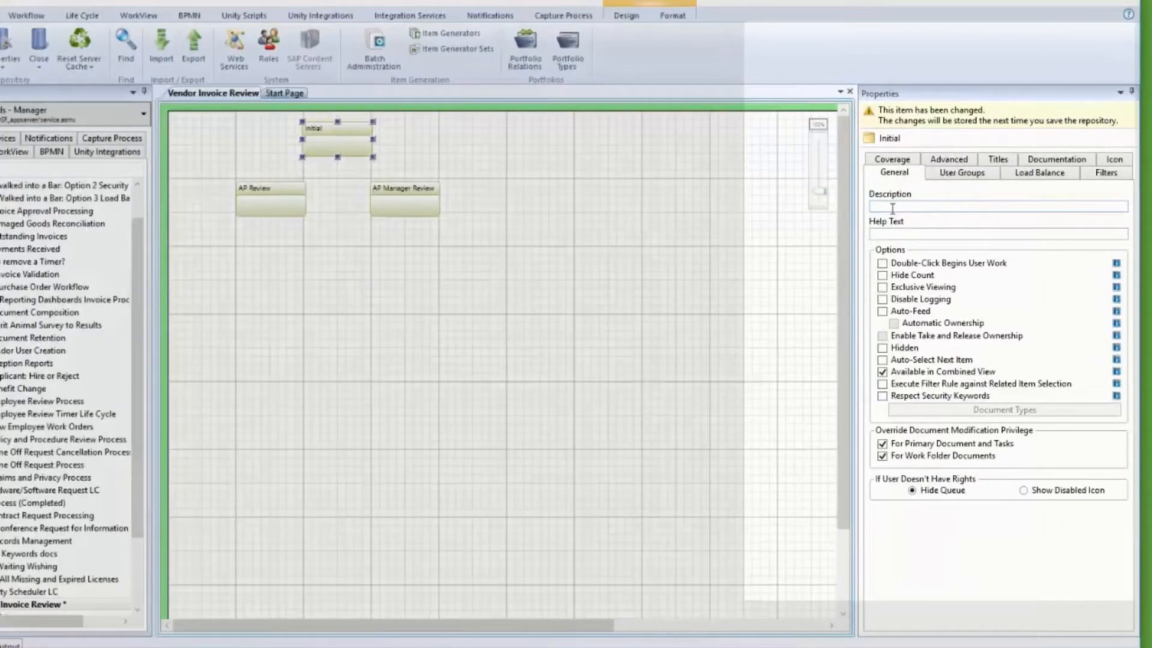
# - Describe the Initial queue as "Upon import, AP Vendor Invoices will enter this queue." with help text "This queue is automated."
pyautogui.click(892, 208)
pyautogui.write('Upon Import, AP Vendor Invoices will enter this queue.')
pyautogui.press('Tab')
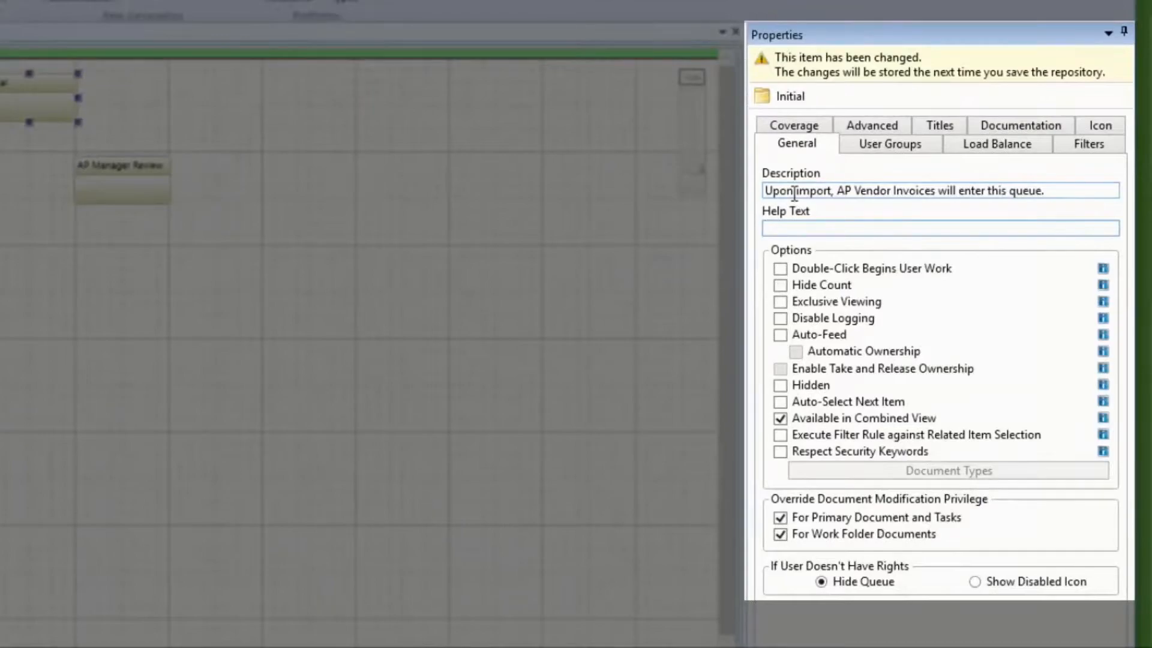
pyautogui.write('This queue is automated.')
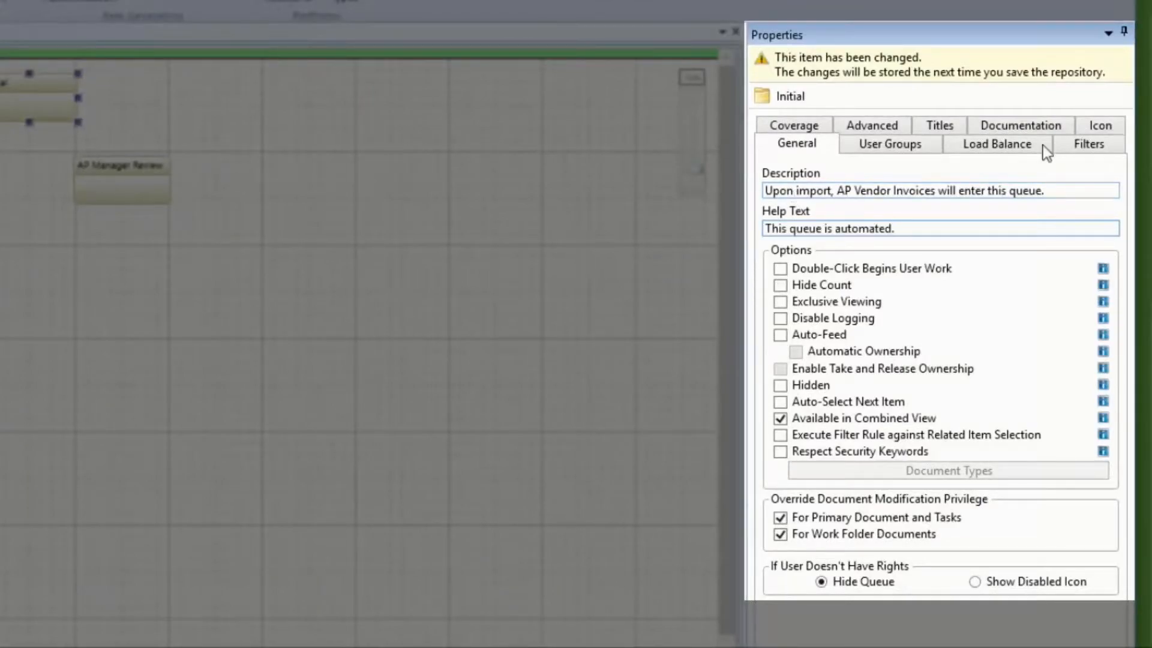
# - Assign an icon to the Initial queue and save the repository
pyautogui.click(1086, 125)
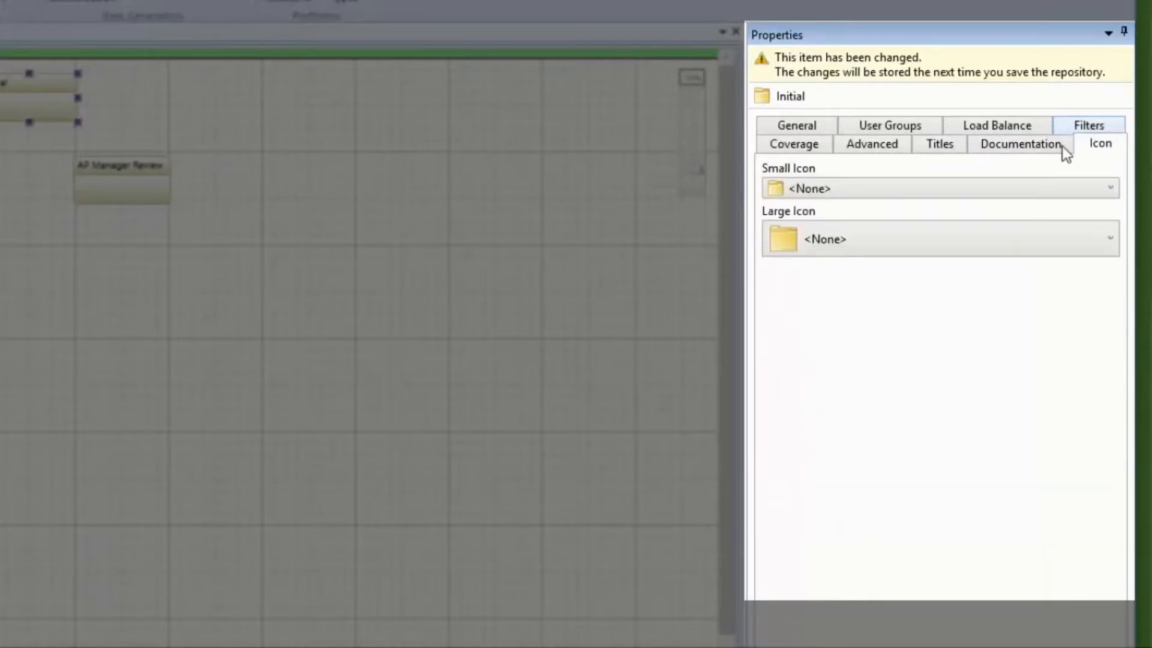
pyautogui.click(1043, 187)
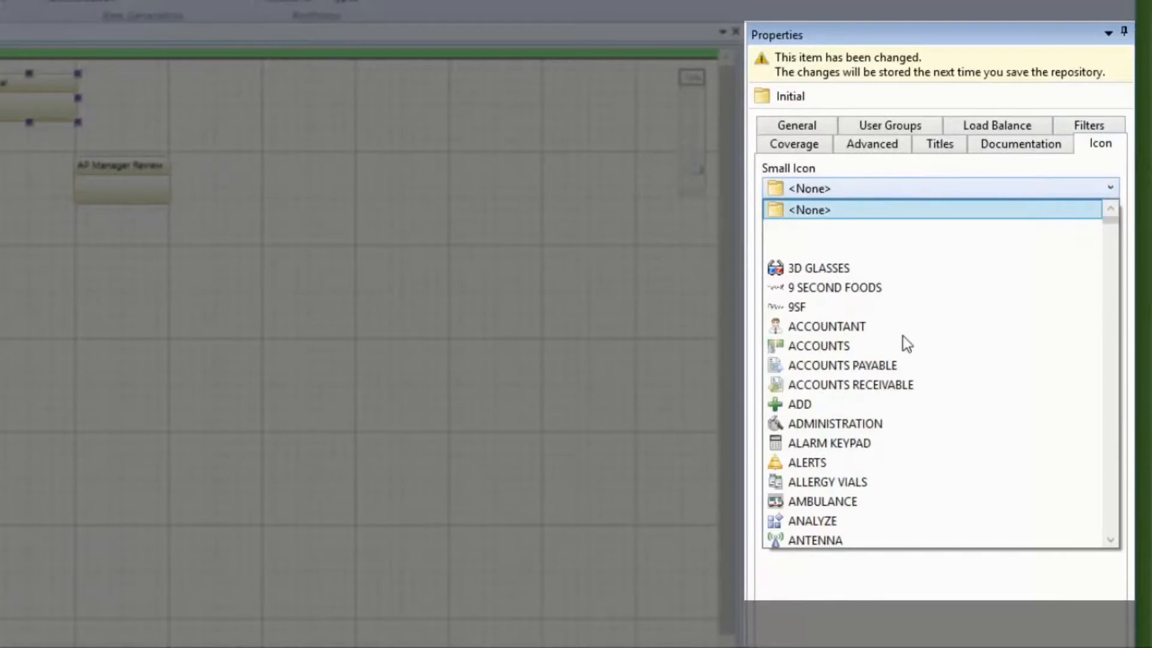
pyautogui.click(810, 521)
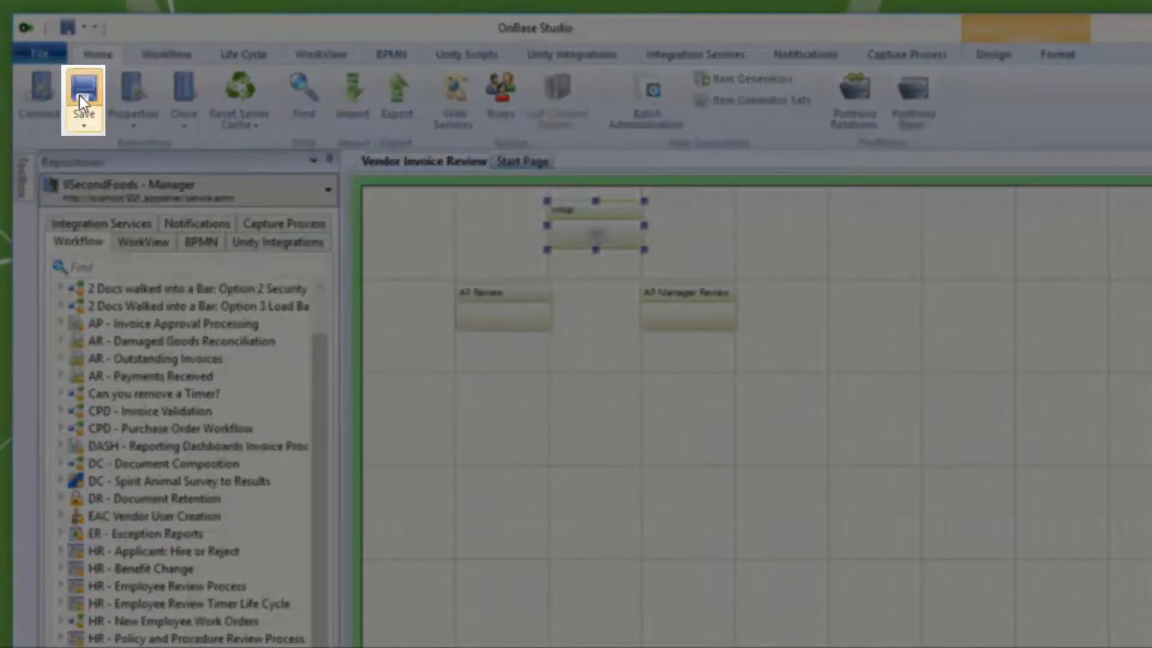
pyautogui.click(81, 96)
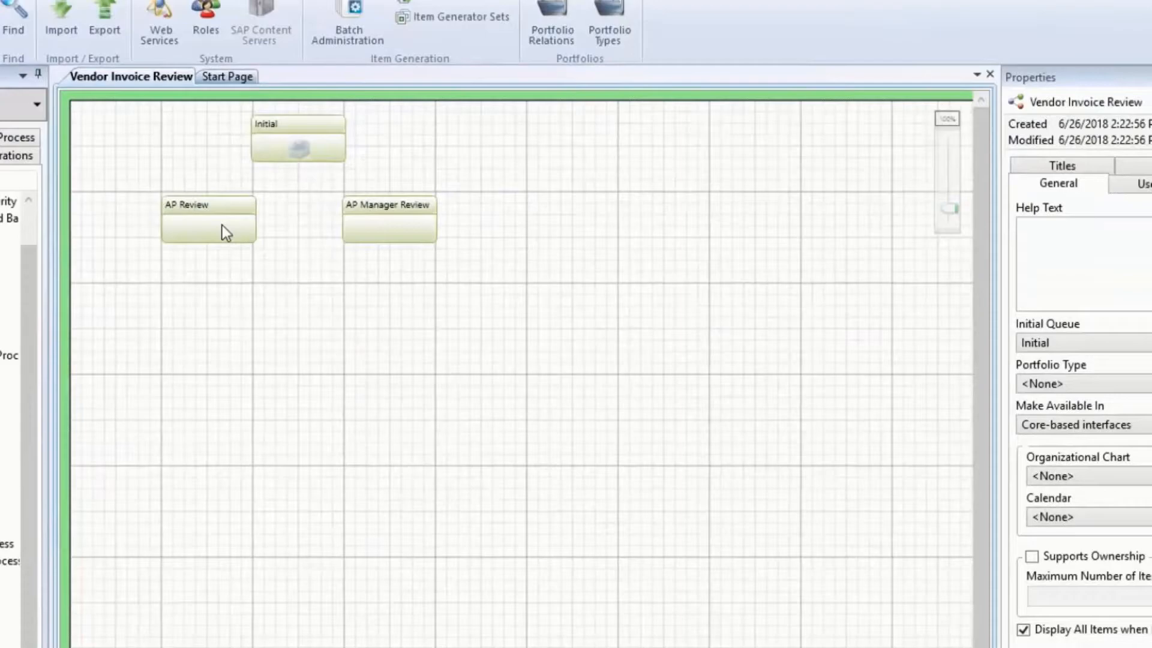
# - Describe AP Review: "This queue will be used by AP Clerks to review invoices under $1000."; help text: "Use Ad Hoc Tasks to approve or deny this invoice."
pyautogui.click(222, 225)
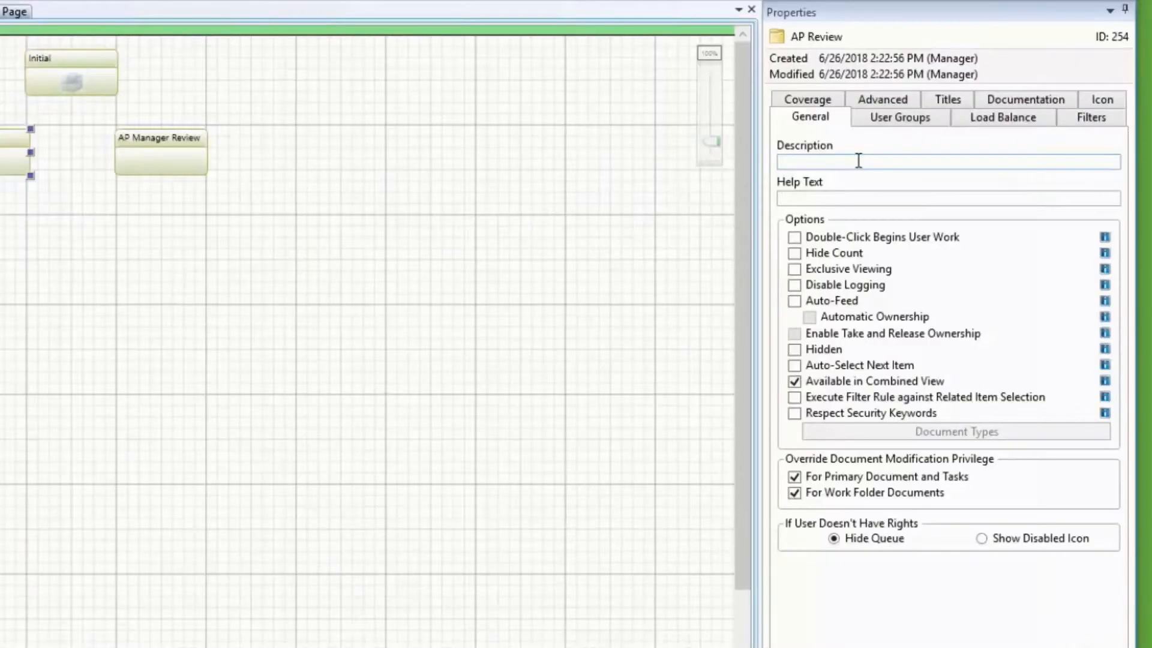
pyautogui.click(858, 161)
pyautogui.write('This queue will be used by AP Clerks to review invoices under $1000.')
pyautogui.press('Tab')
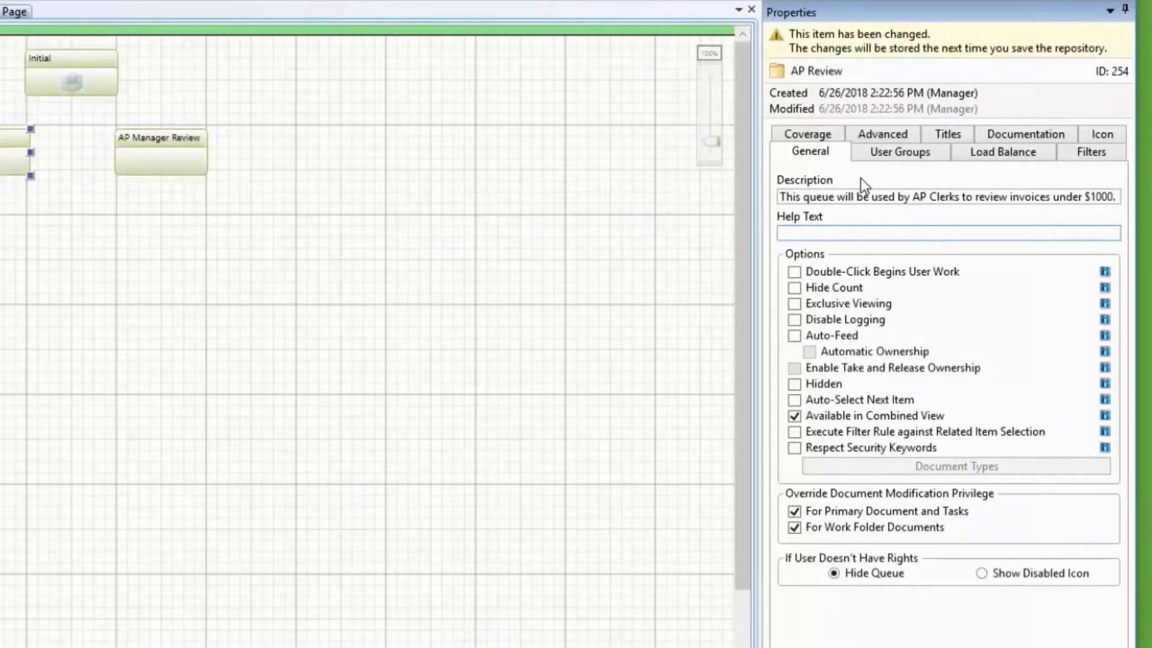
pyautogui.write('Use Ad Hoc Tasks to approve or deny this invoice.')
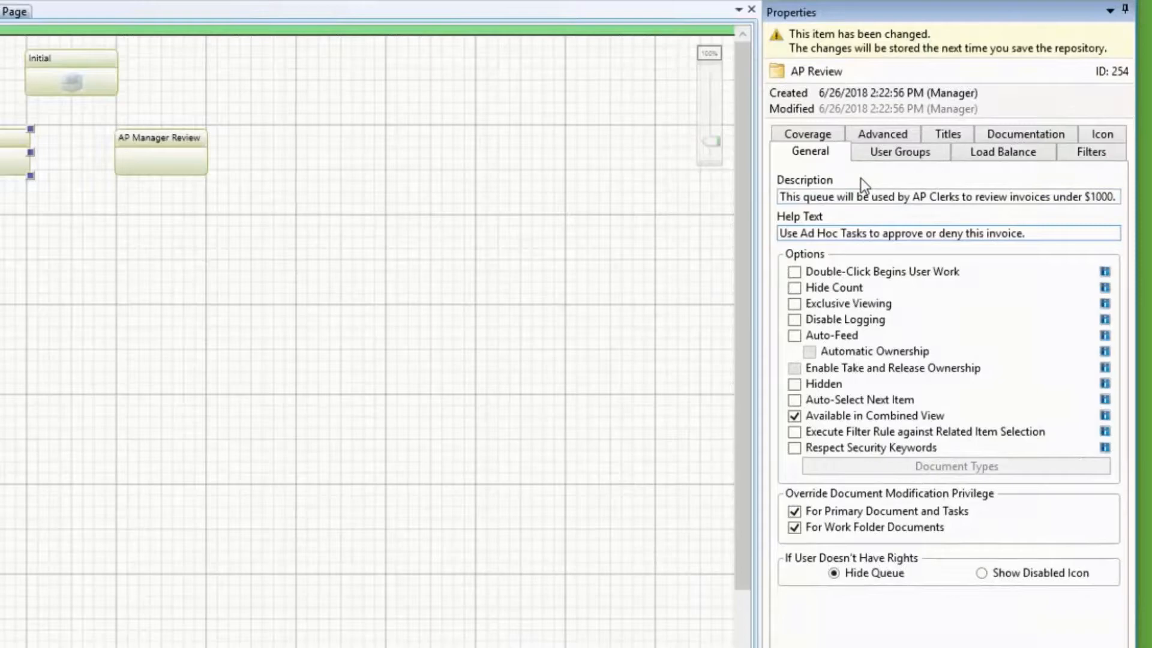
# - Set the AP Review queue's small icon to PERSON_SYMBOL_BLUE_NEW
pyautogui.click(1095, 136)
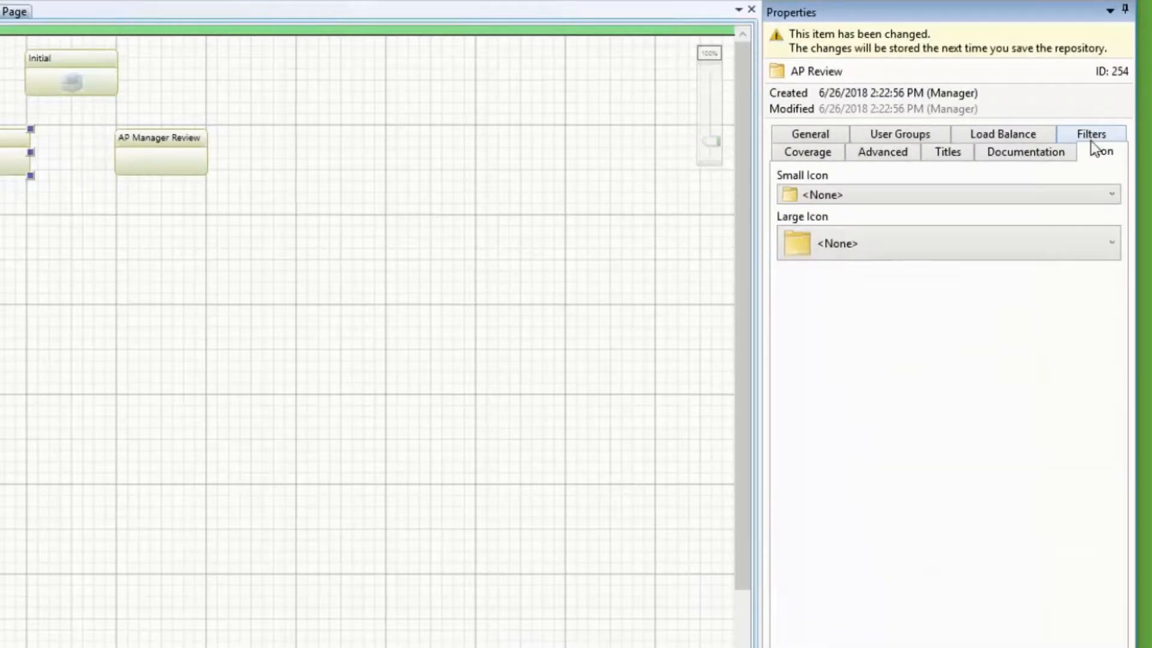
pyautogui.click(1078, 194)
pyautogui.press('p')
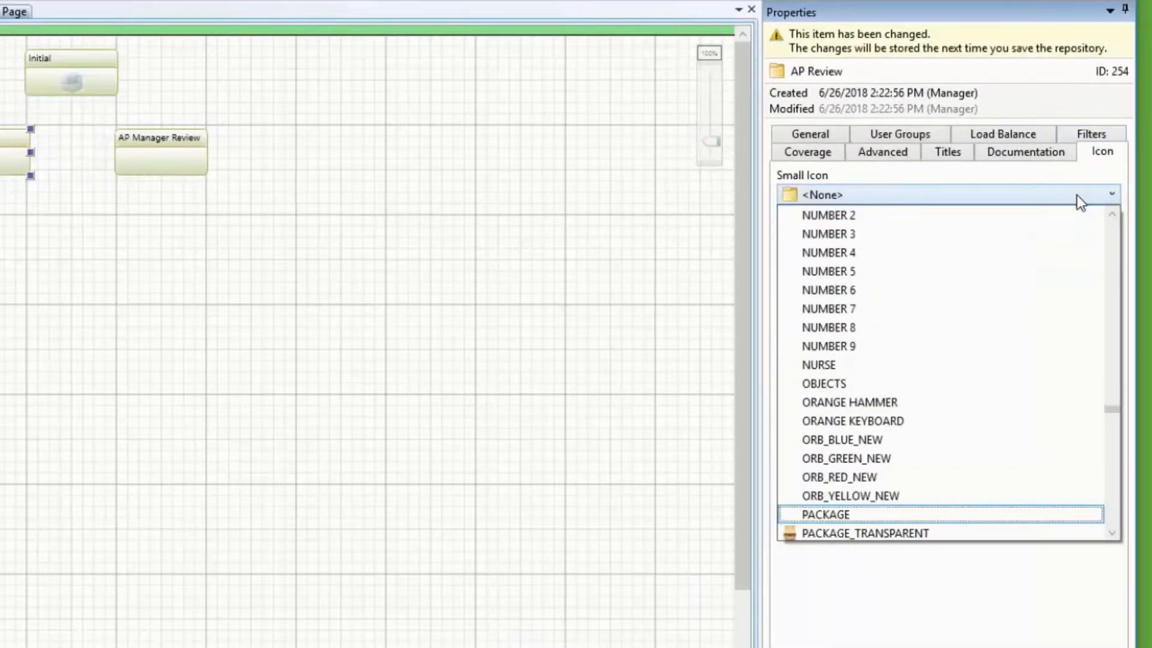
pyautogui.press('d')
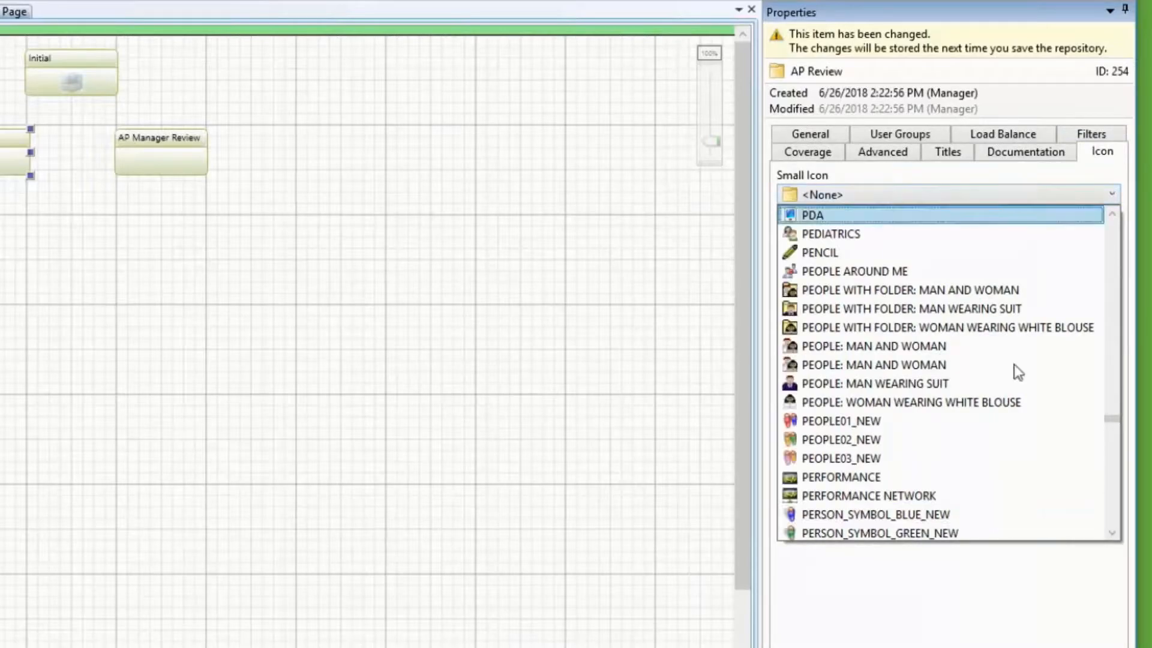
pyautogui.click(949, 514)
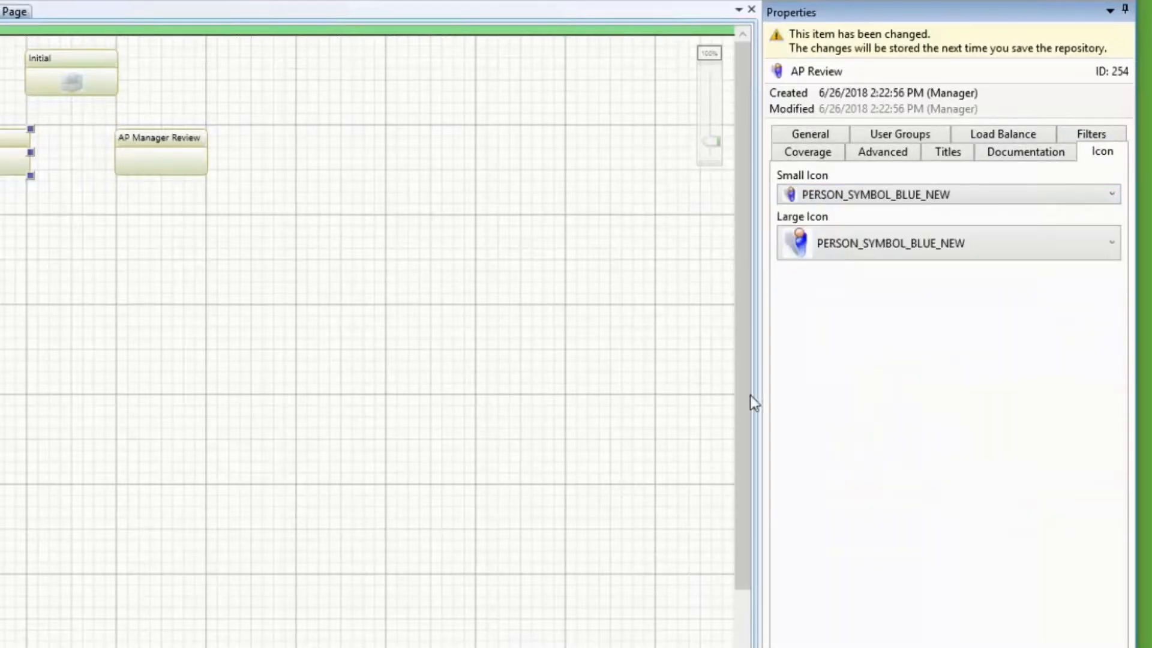
# - Describe AP Manager Review: "This queue will be used by AP Managers to review invoices over $1000."; help: "Use Ad Hoc Tasks to approve or deny this invoice."
pyautogui.click(166, 164)
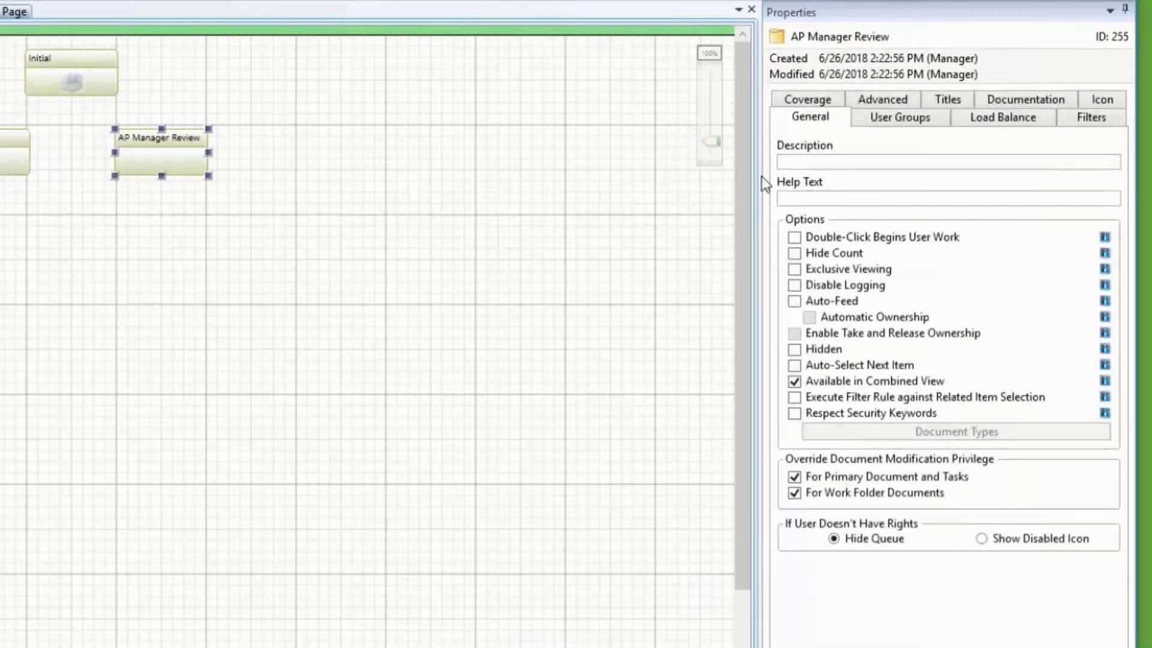
pyautogui.click(882, 162)
pyautogui.write('This queue will be used by AP Managers to review inv')
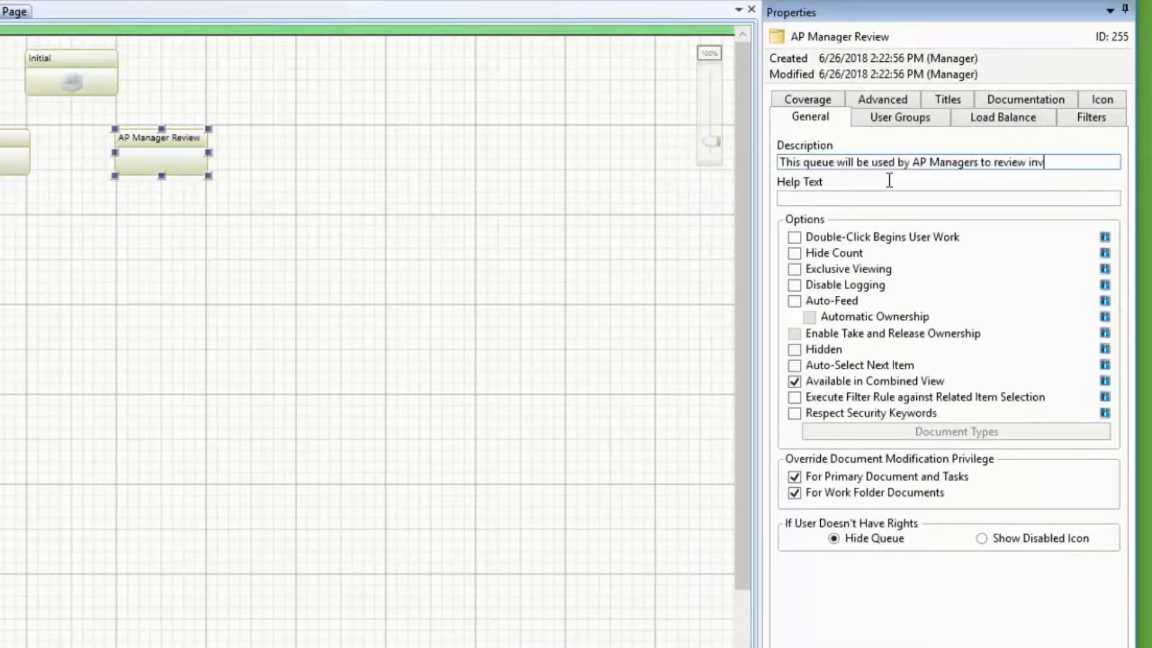
pyautogui.write('oices over $1000.')
pyautogui.press('Tab')
pyautogui.write('Use Ad Hoc Tasks to approve or deny this invoice.')
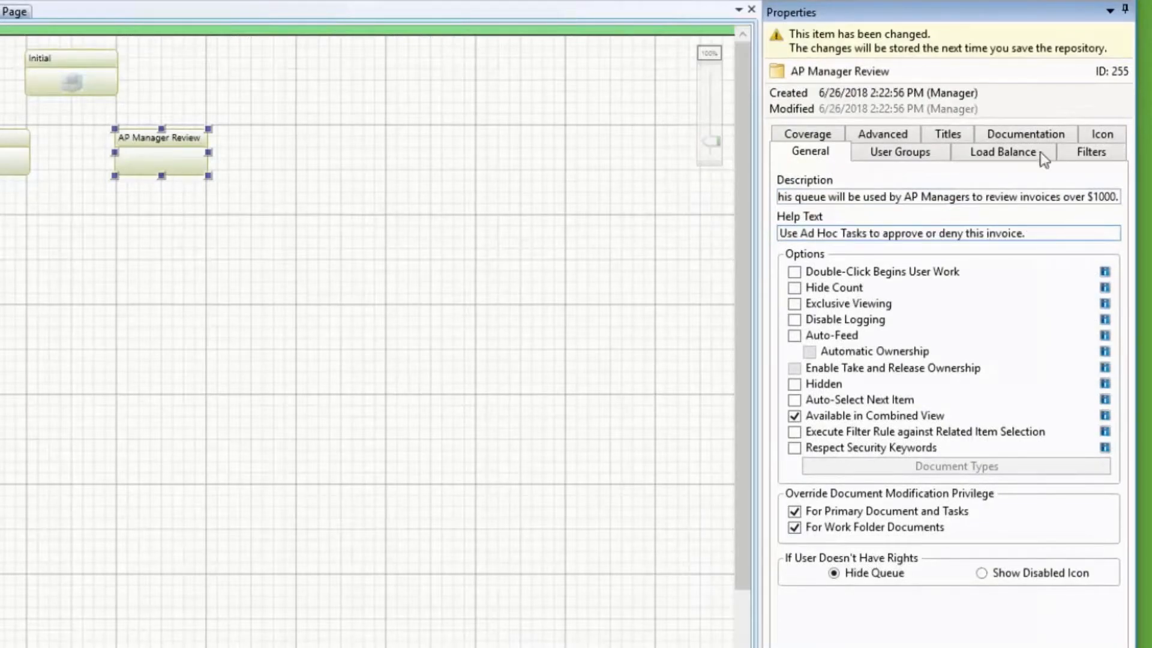
# - Set the AP Manager Review queue's icon to PERSON_SYMBOL_YELLOW_NEW and save the repository
pyautogui.click(1099, 133)
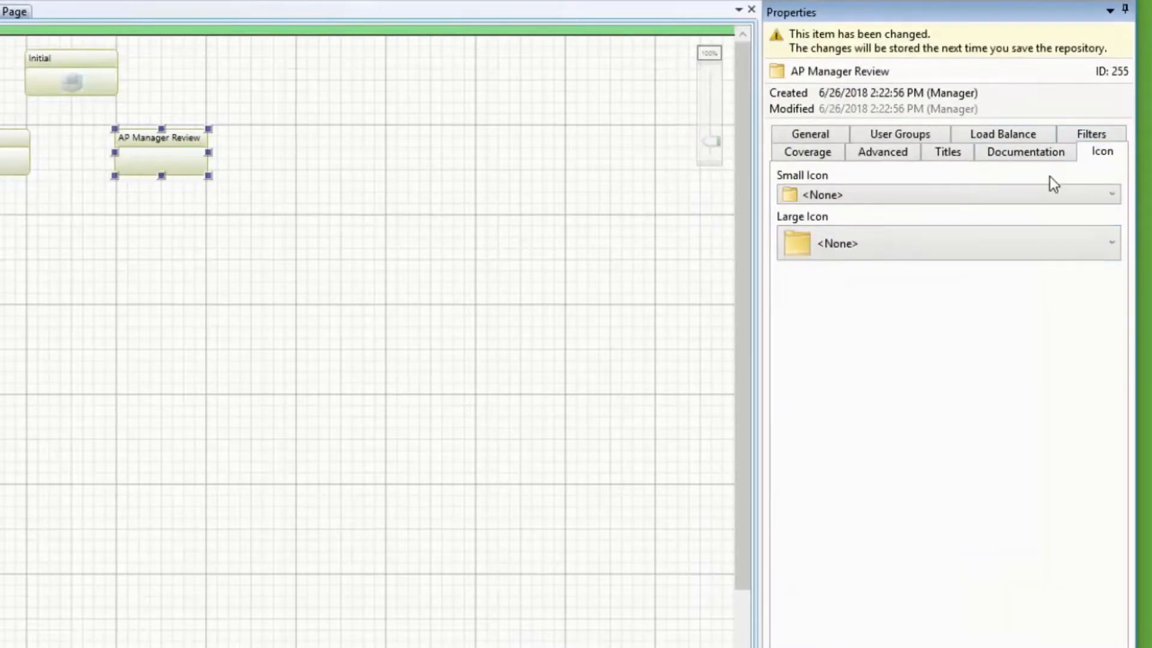
pyautogui.click(1038, 193)
pyautogui.write('pers')
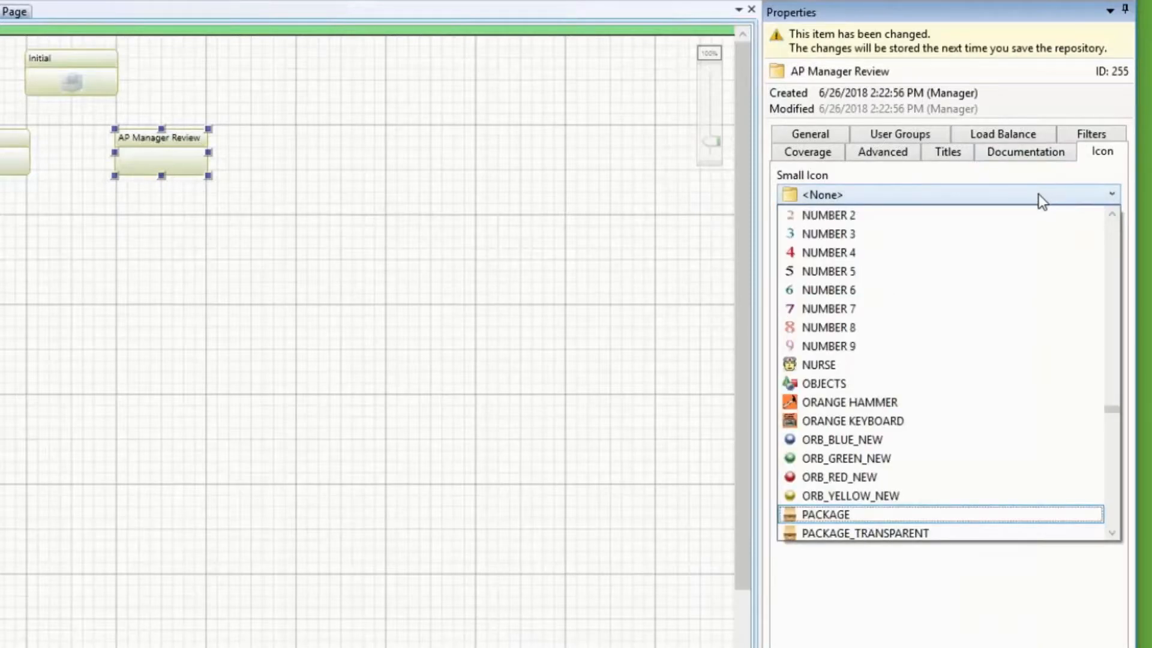
pyautogui.scroll(-1, 987, 517)
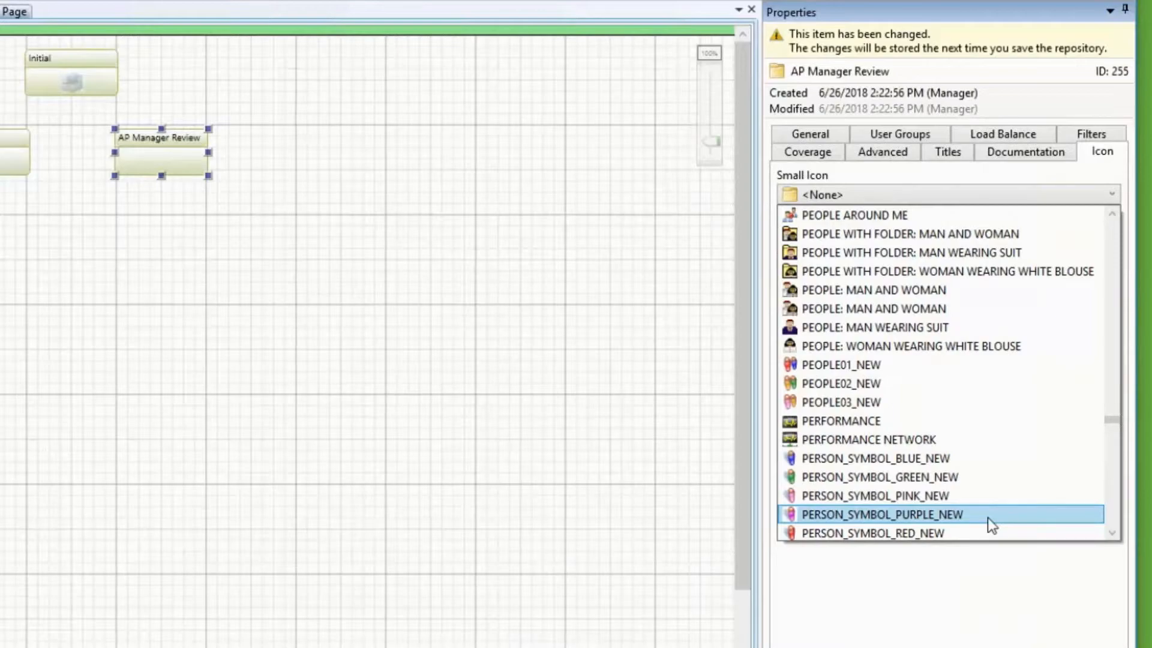
pyautogui.scroll(-1, 987, 517)
pyautogui.click(990, 493)
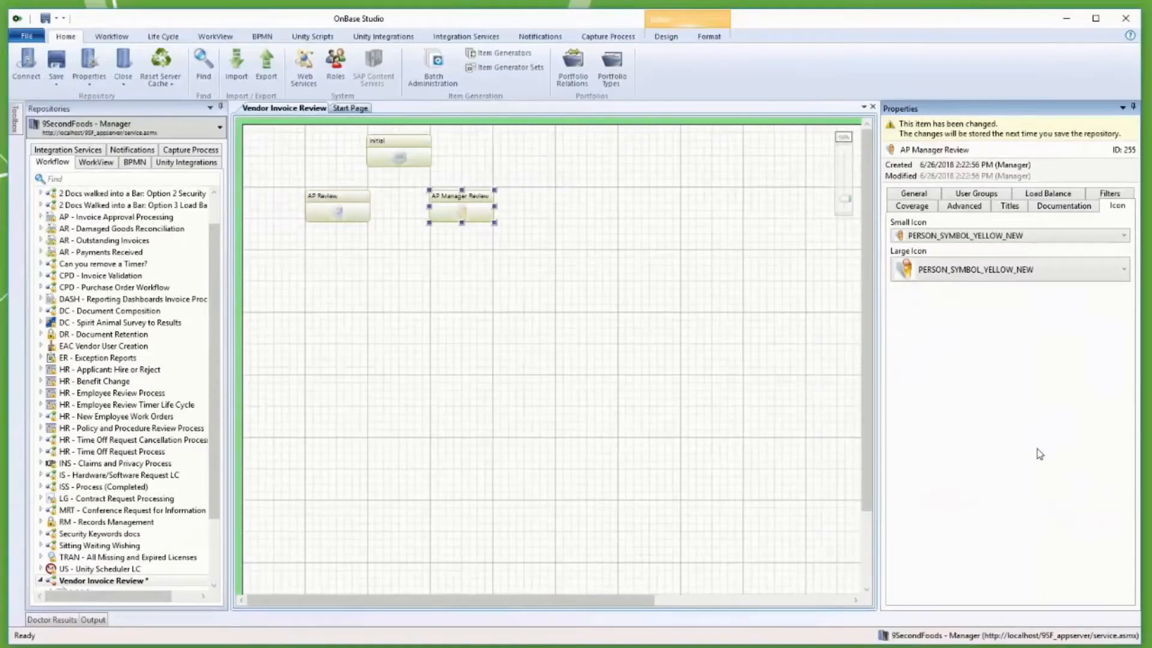
pyautogui.click(60, 65)
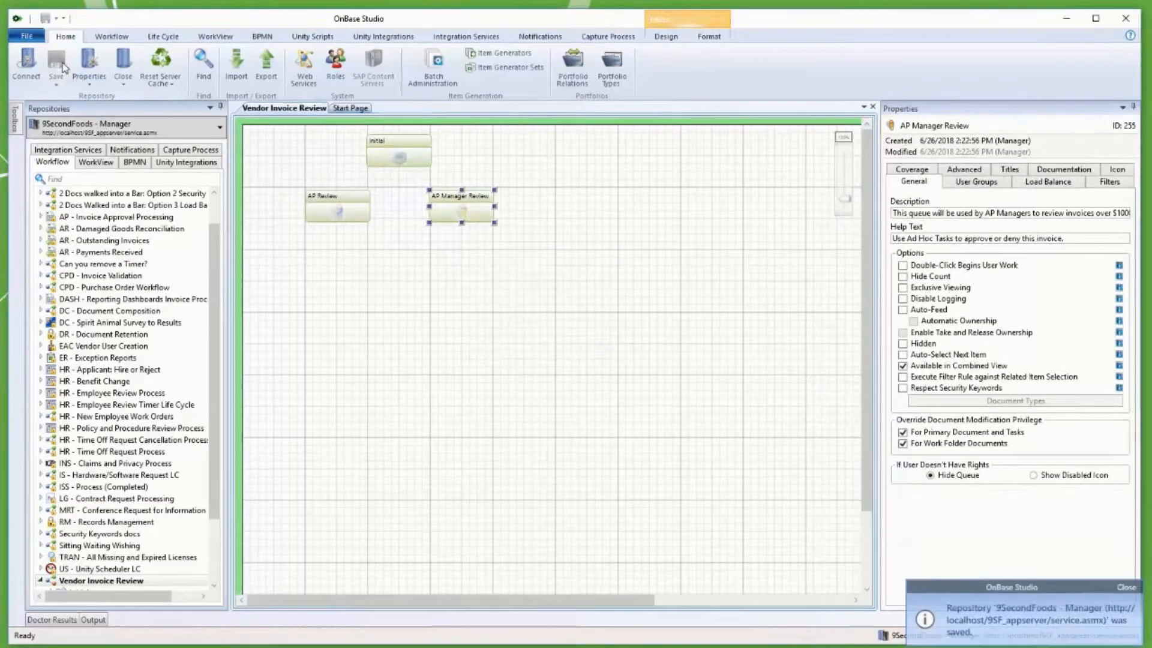
# - Draw transitions from the Initial queue to the AP Review queue and to the AP Manager Review queue
pyautogui.click(408, 149)
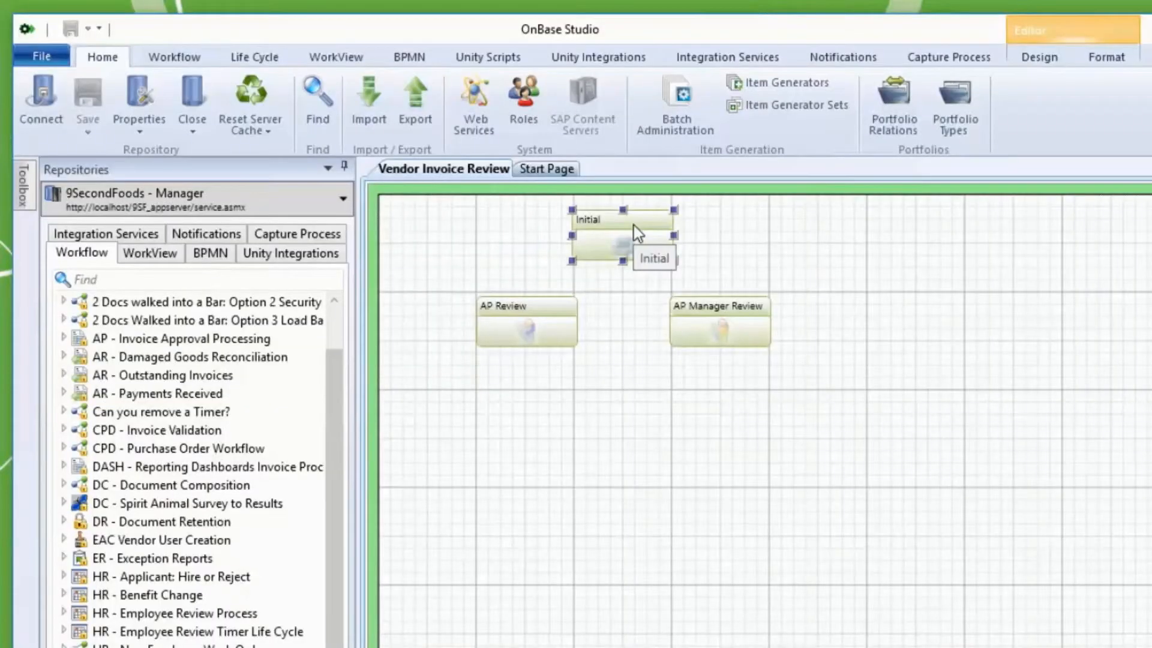
pyautogui.click(1024, 61)
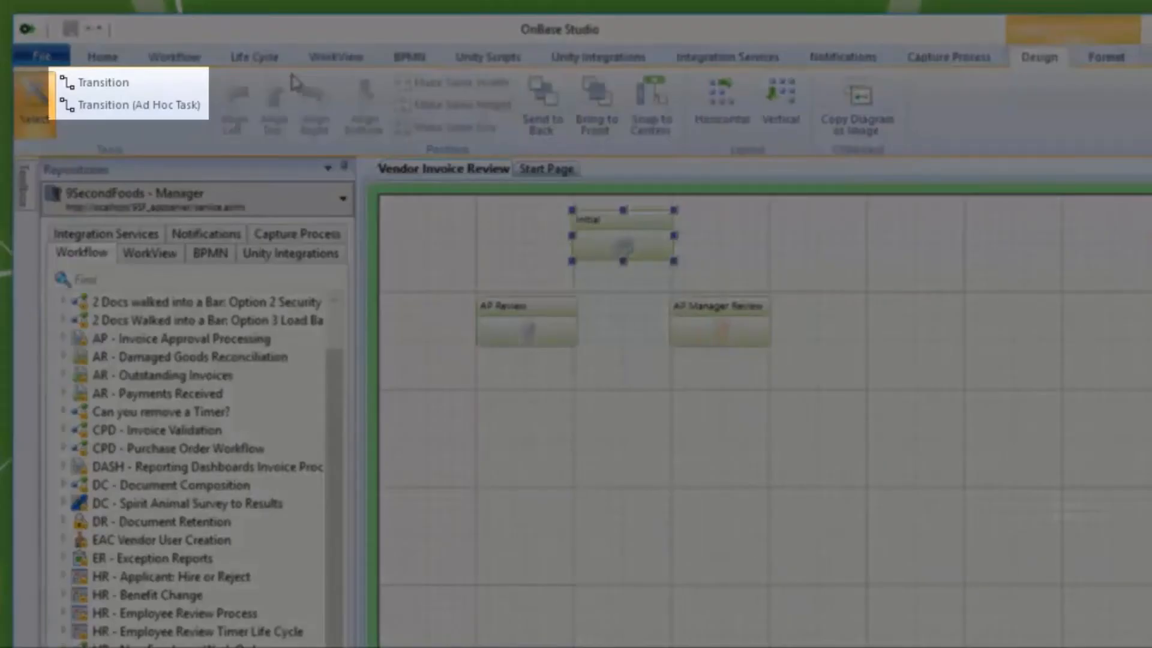
pyautogui.click(96, 82)
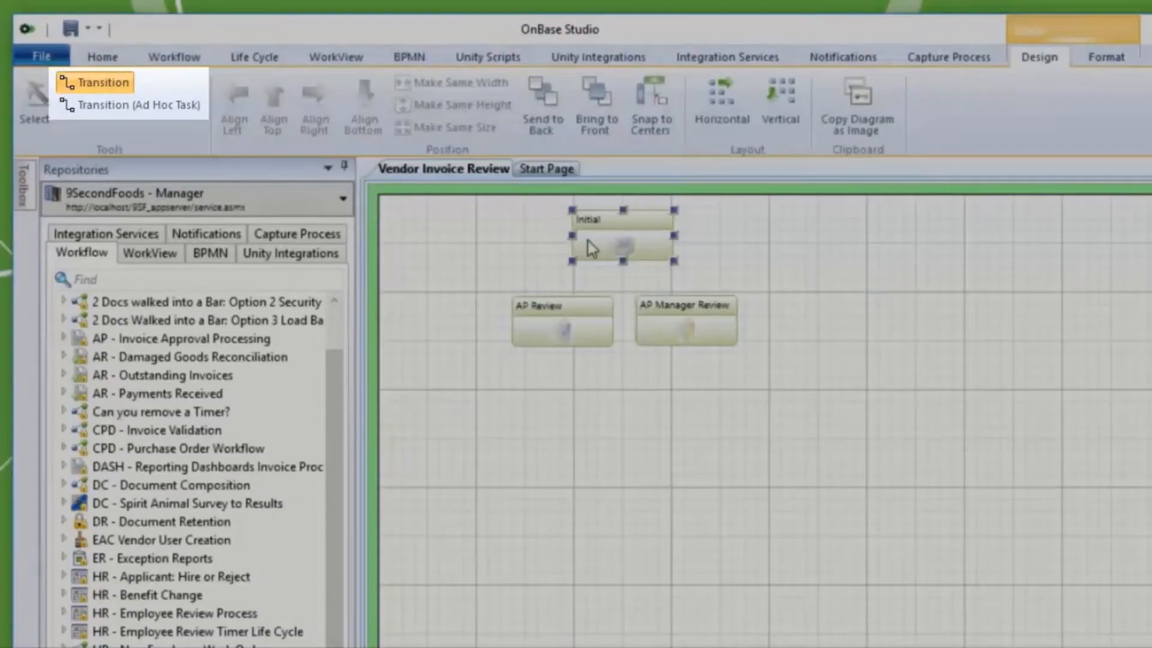
pyautogui.moveTo(587, 242); pyautogui.dragTo(541, 311)
pyautogui.click(489, 272)
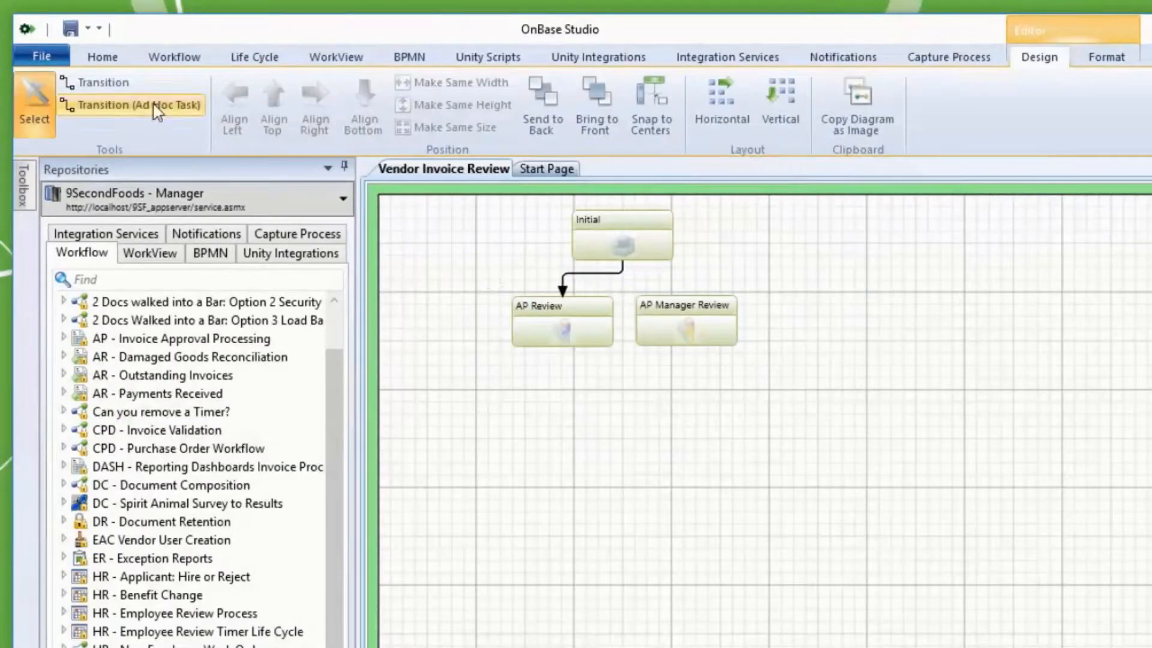
pyautogui.click(112, 84)
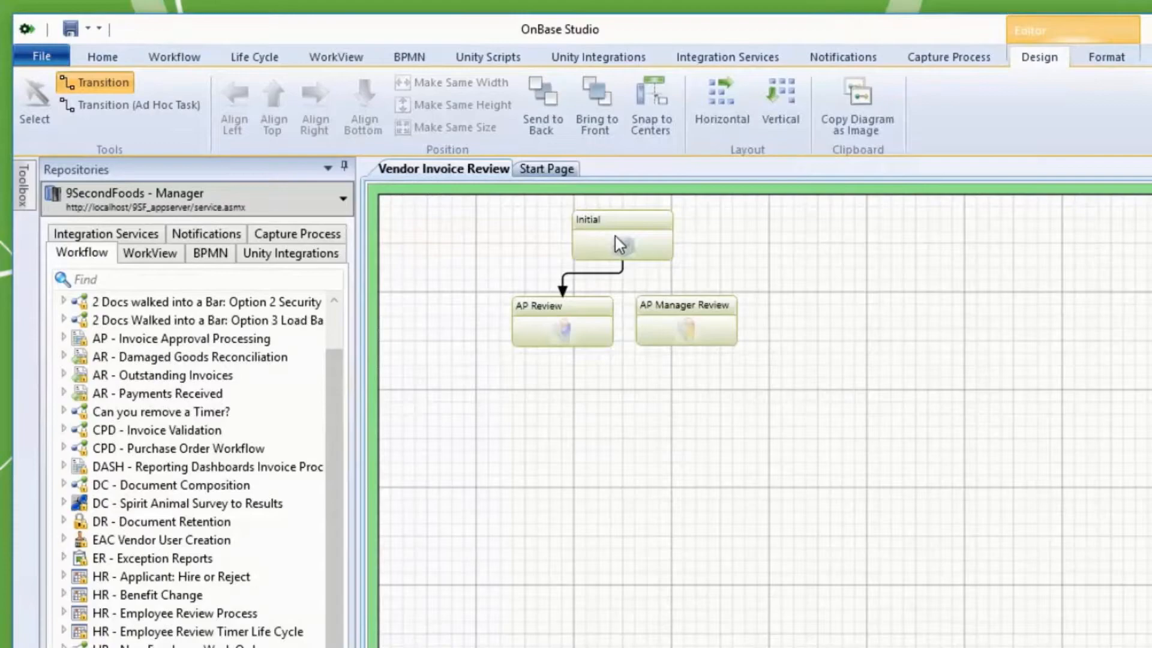
pyautogui.moveTo(618, 243); pyautogui.dragTo(684, 309)
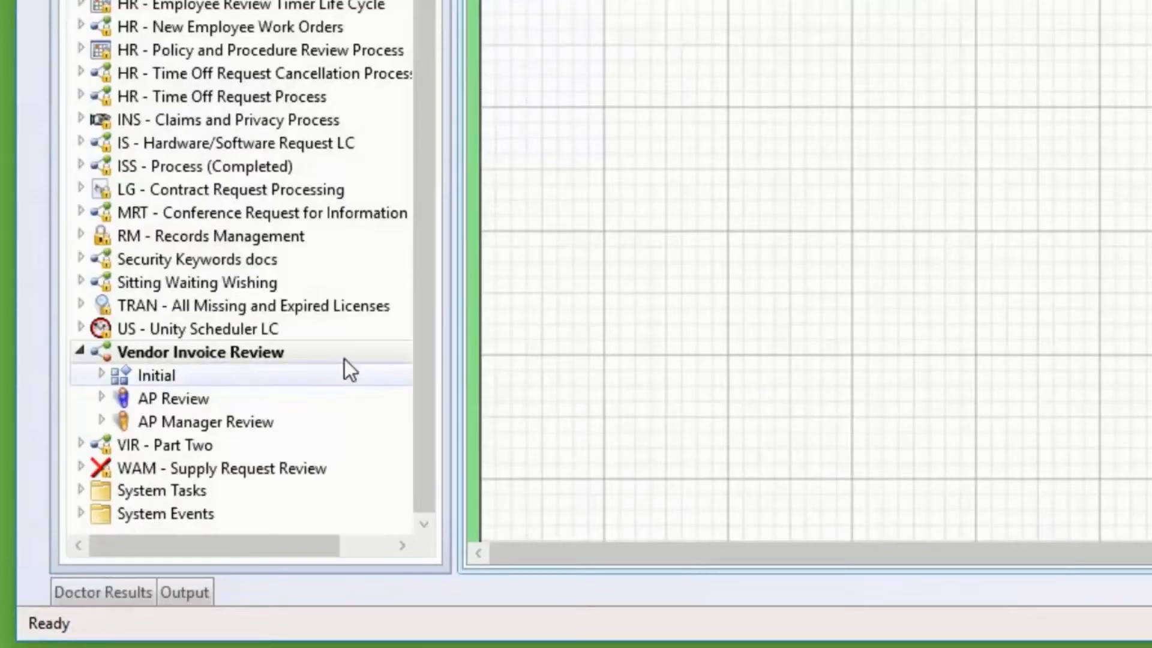
# - Add a rule named "Is the Invoice at or over $1000?" to the System Work of Vendor Invoice Review's Initial queue
pyautogui.click(349, 357)
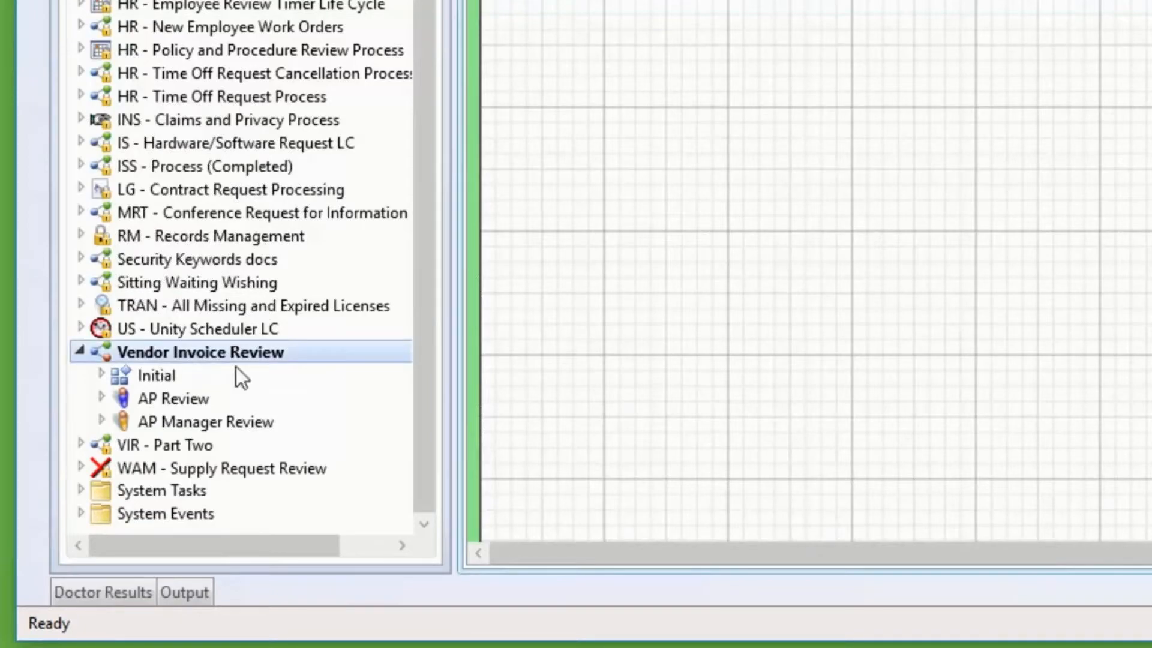
pyautogui.click(105, 376)
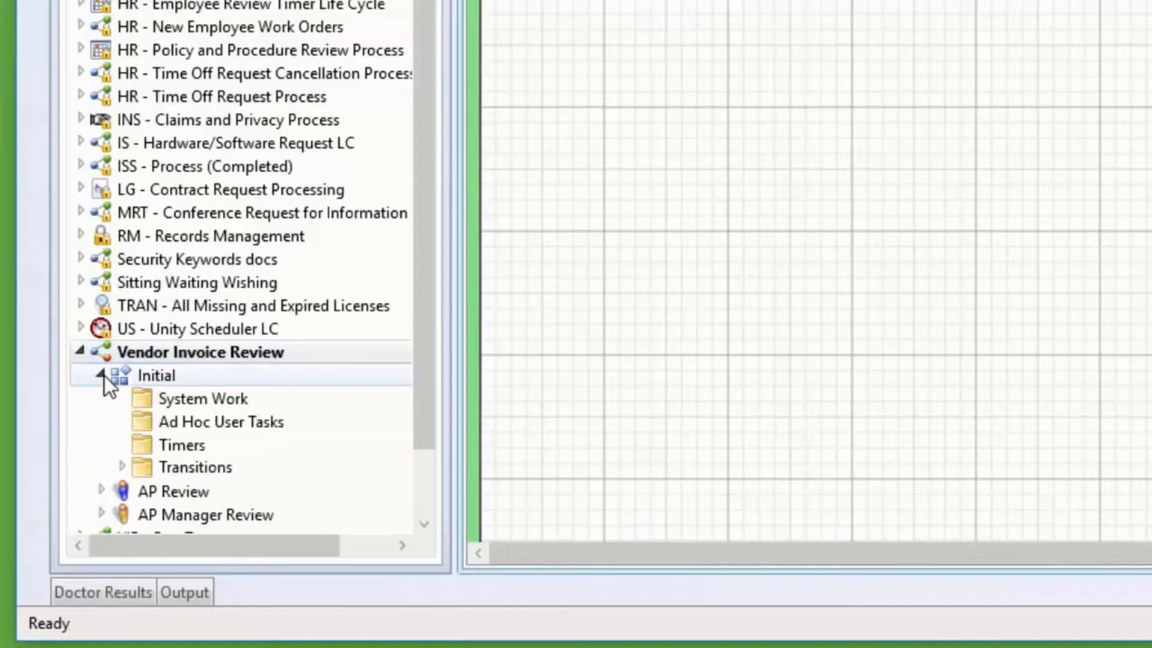
pyautogui.click(212, 401)
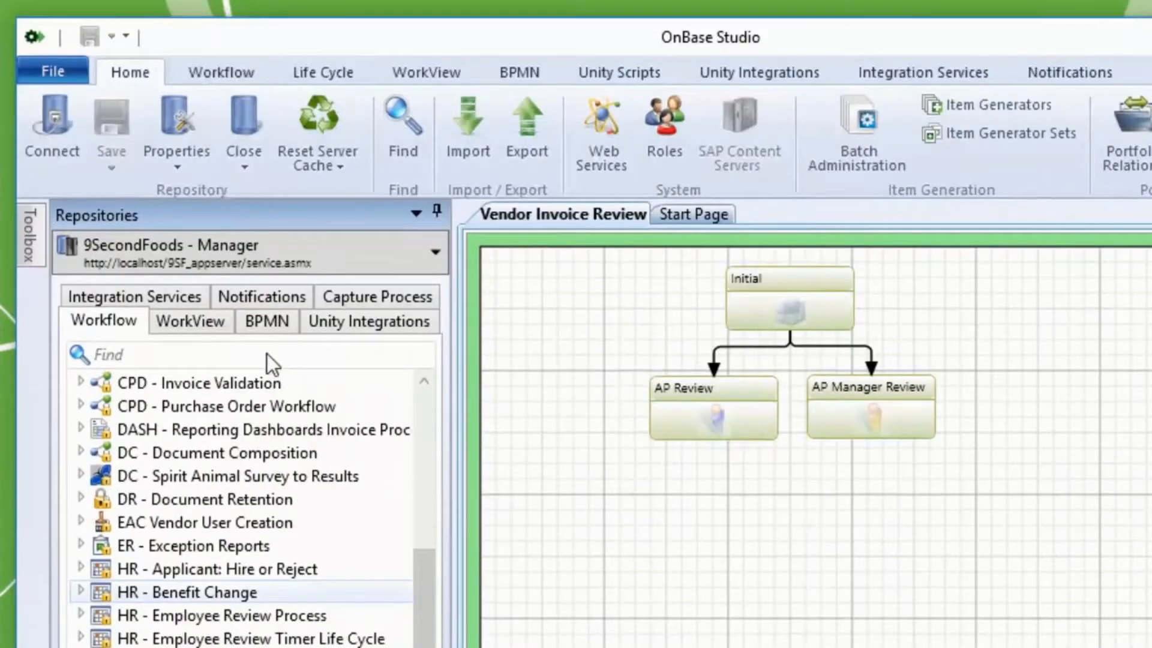
pyautogui.click(314, 77)
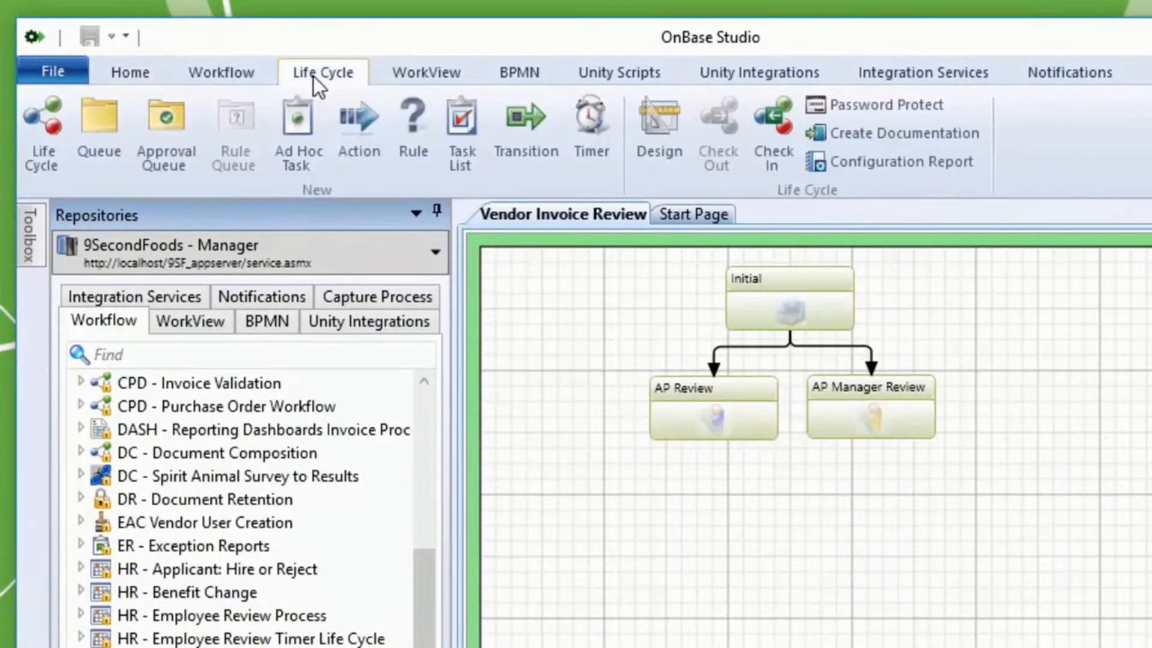
pyautogui.click(410, 148)
pyautogui.click(410, 60)
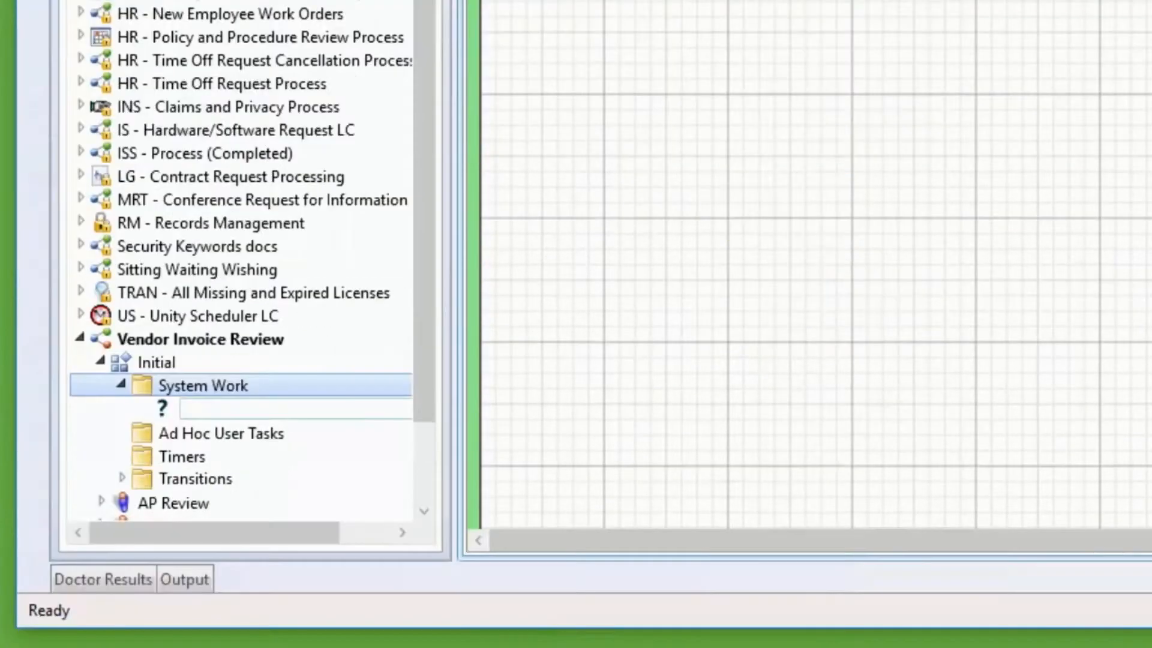
pyautogui.write('Is the Invoice at or over $1000?')
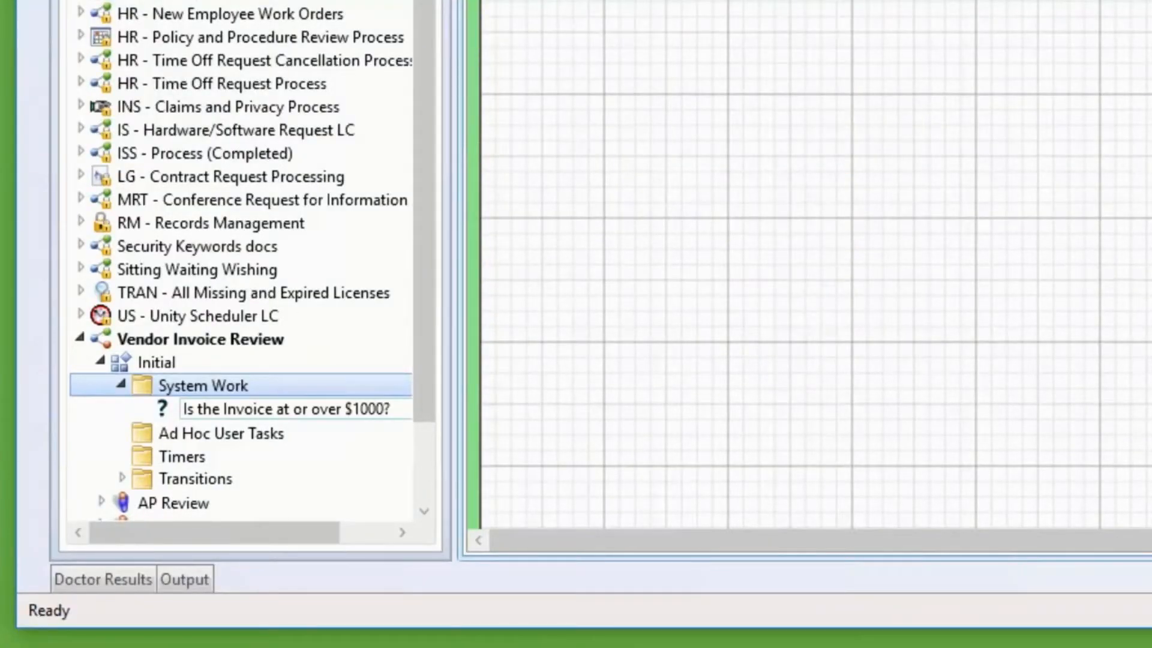
pyautogui.press('Return')
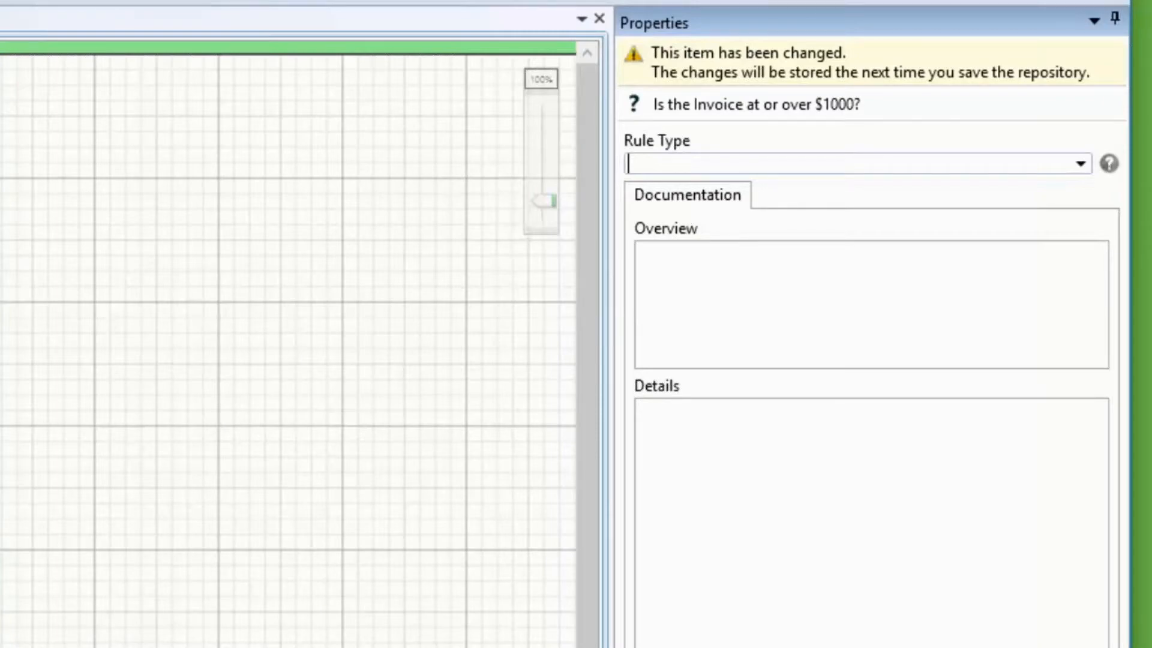
# - Set the rule's type to Check Keyword Value and its keyword type to Invoice Amount
pyautogui.write('check')
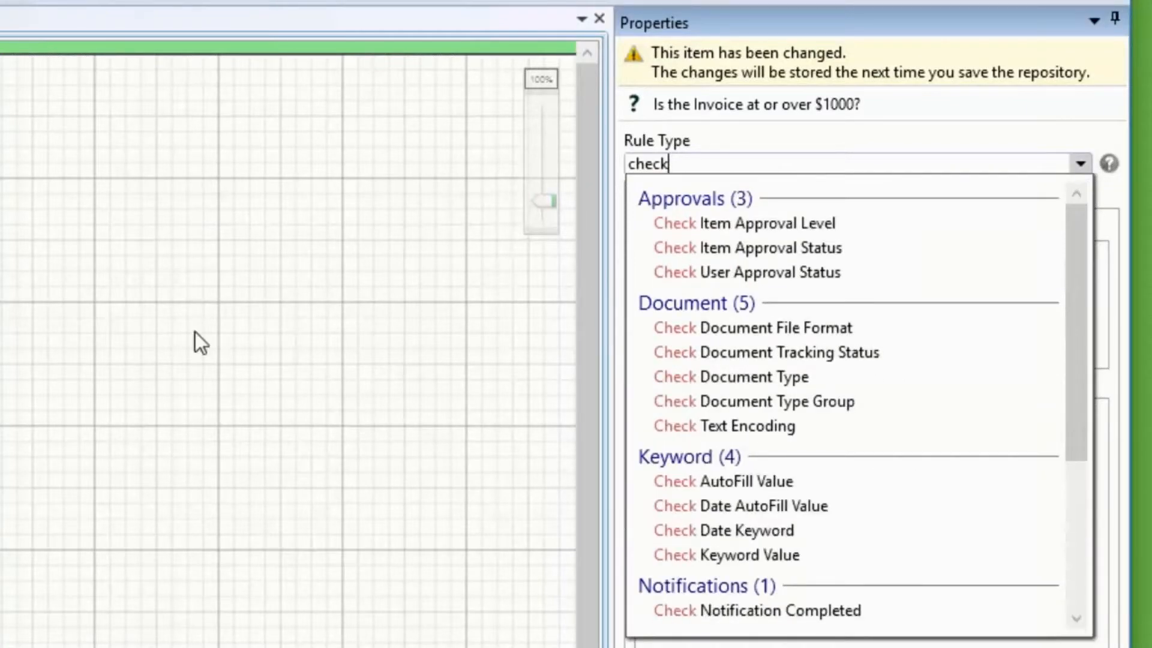
pyautogui.click(689, 553)
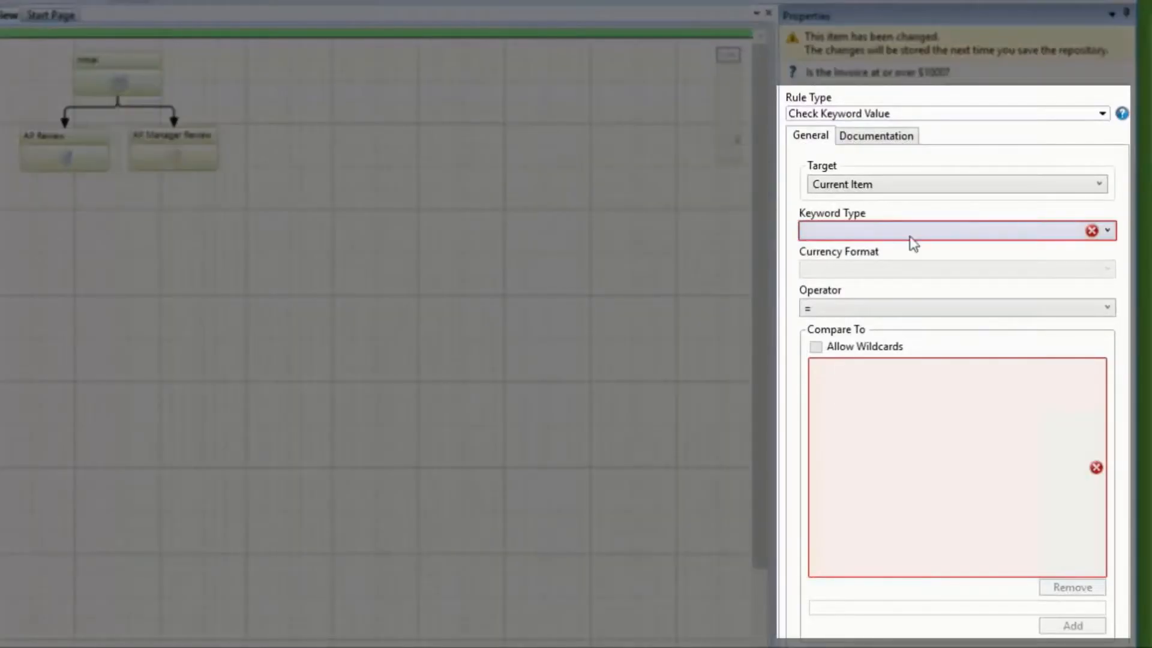
pyautogui.click(911, 236)
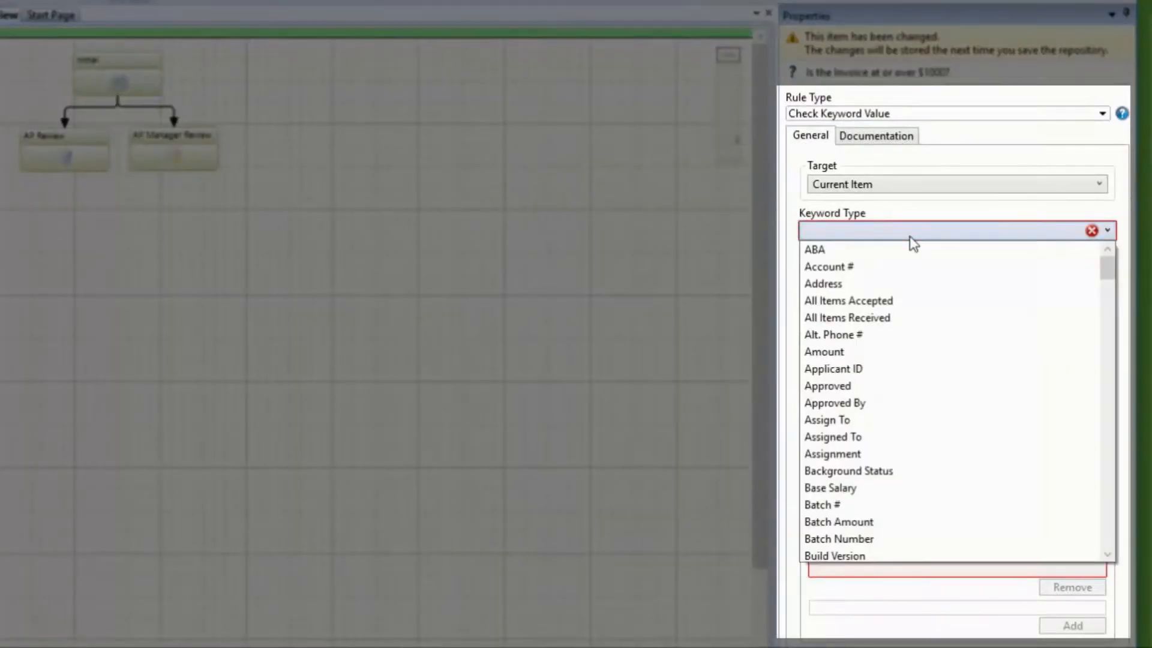
pyautogui.scroll(-10, 912, 240)
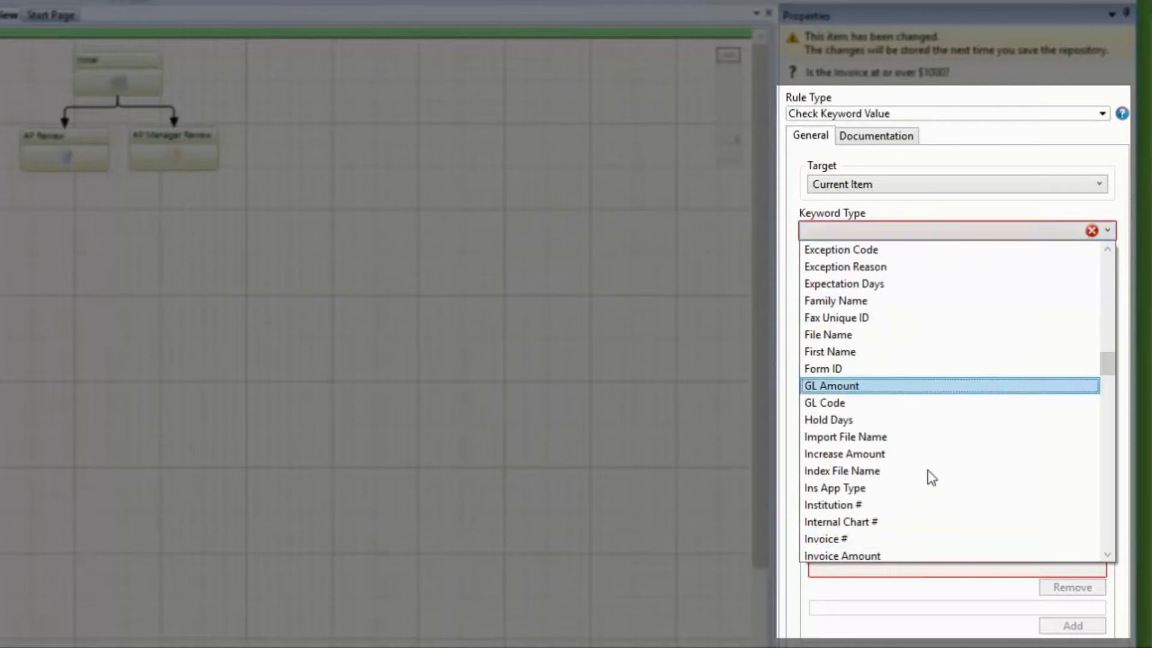
pyautogui.scroll(-1, 898, 528)
pyautogui.click(896, 489)
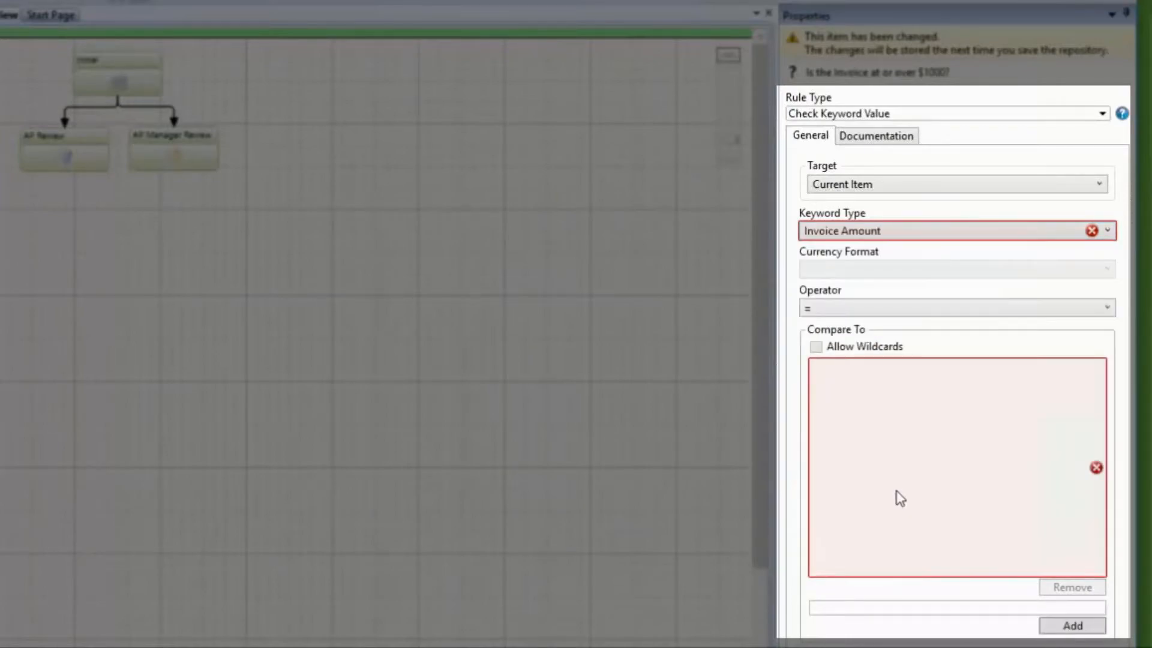
# - Set the rule to compare with the operator >= against the added value 1000, and save the repository
pyautogui.click(865, 318)
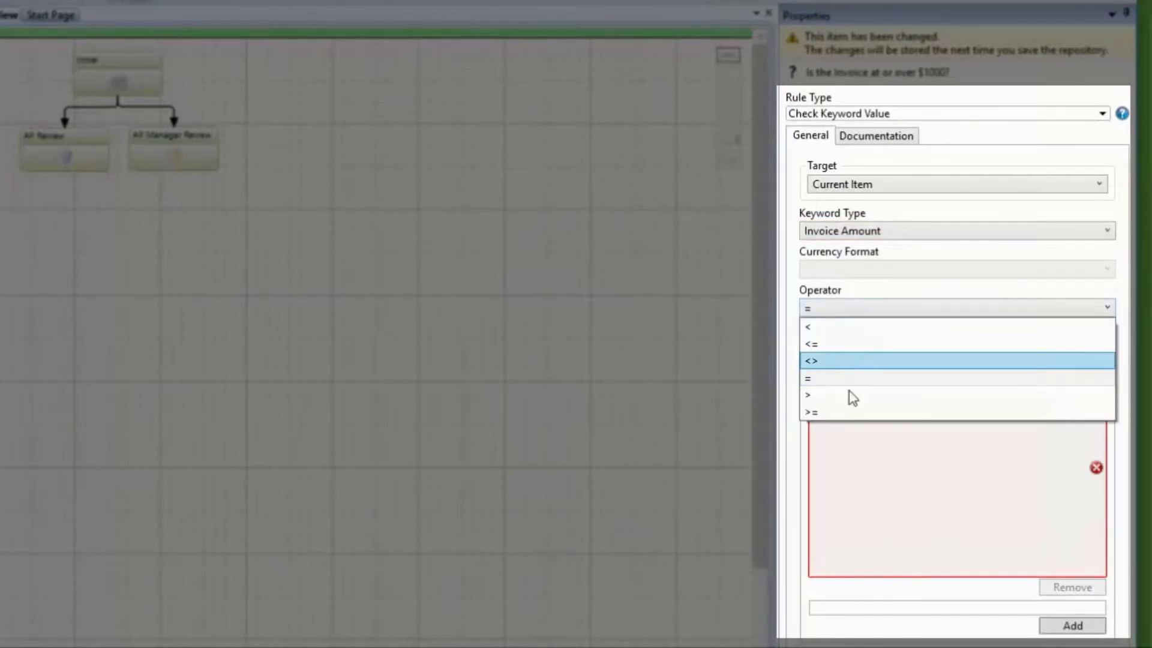
pyautogui.click(840, 413)
pyautogui.click(890, 605)
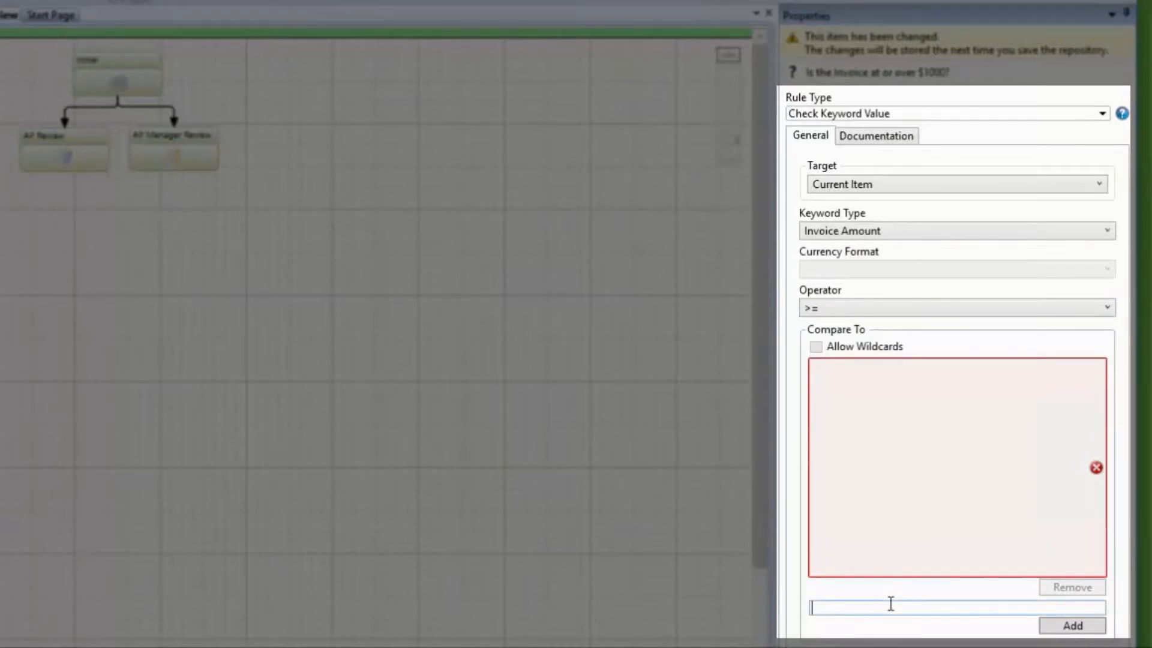
pyautogui.write('1000')
pyautogui.click(1043, 636)
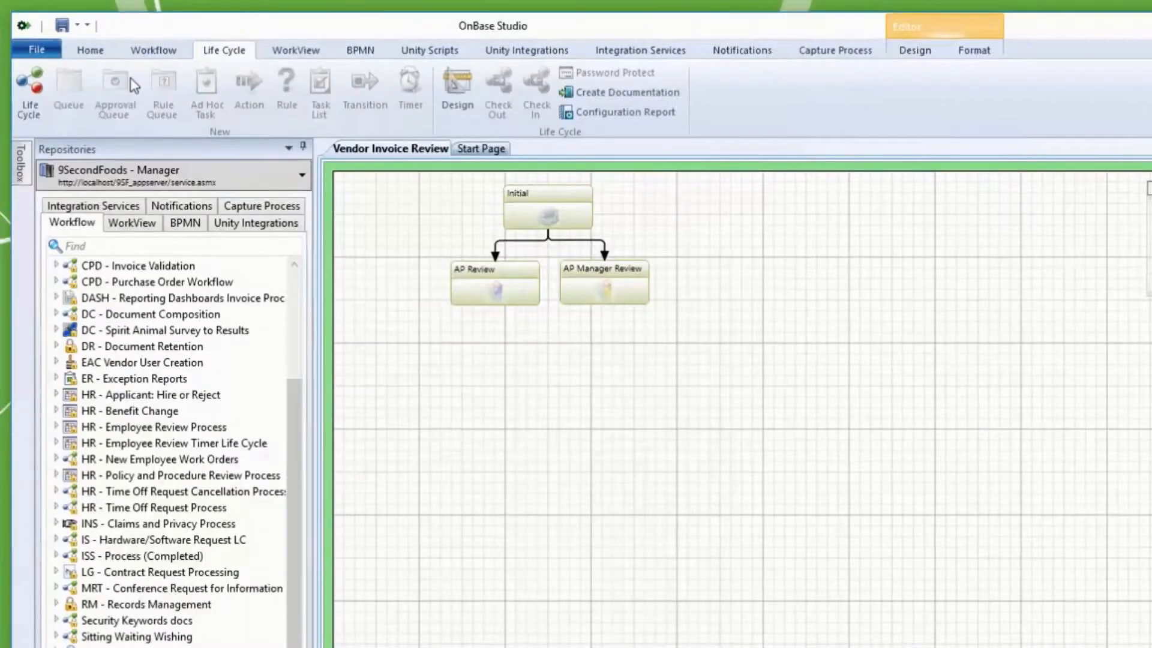
pyautogui.click(90, 49)
pyautogui.click(77, 84)
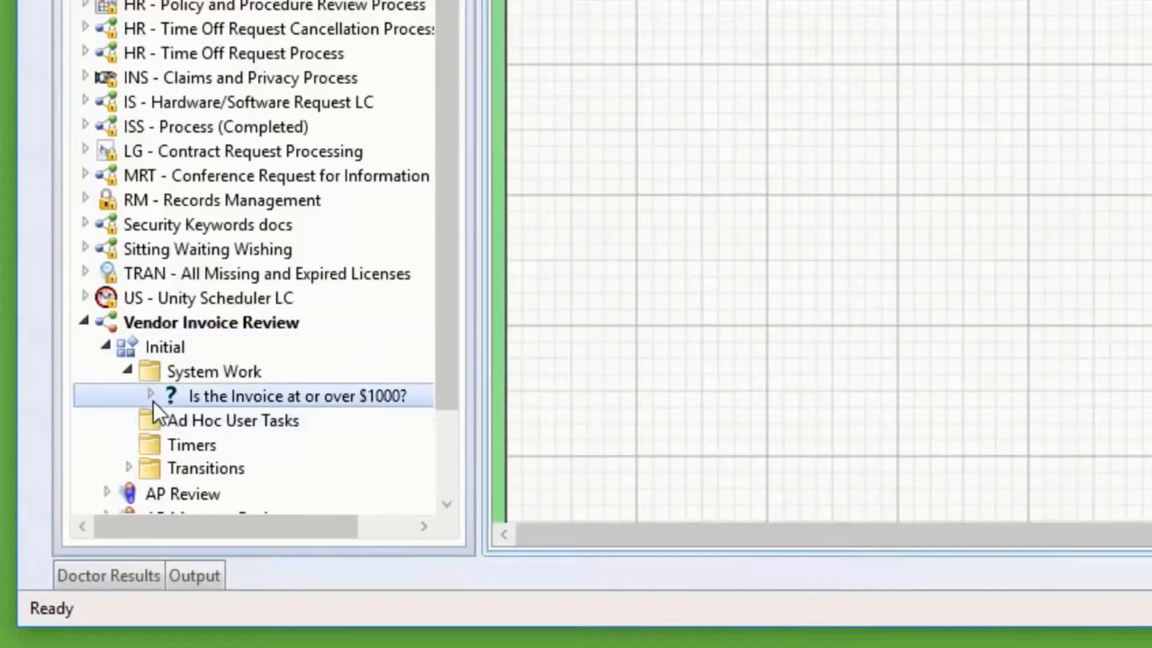
# - Add an action named "Send to Manager" to the On True branch of the "Is the Invoice at or over $1000?" rule
pyautogui.click(151, 396)
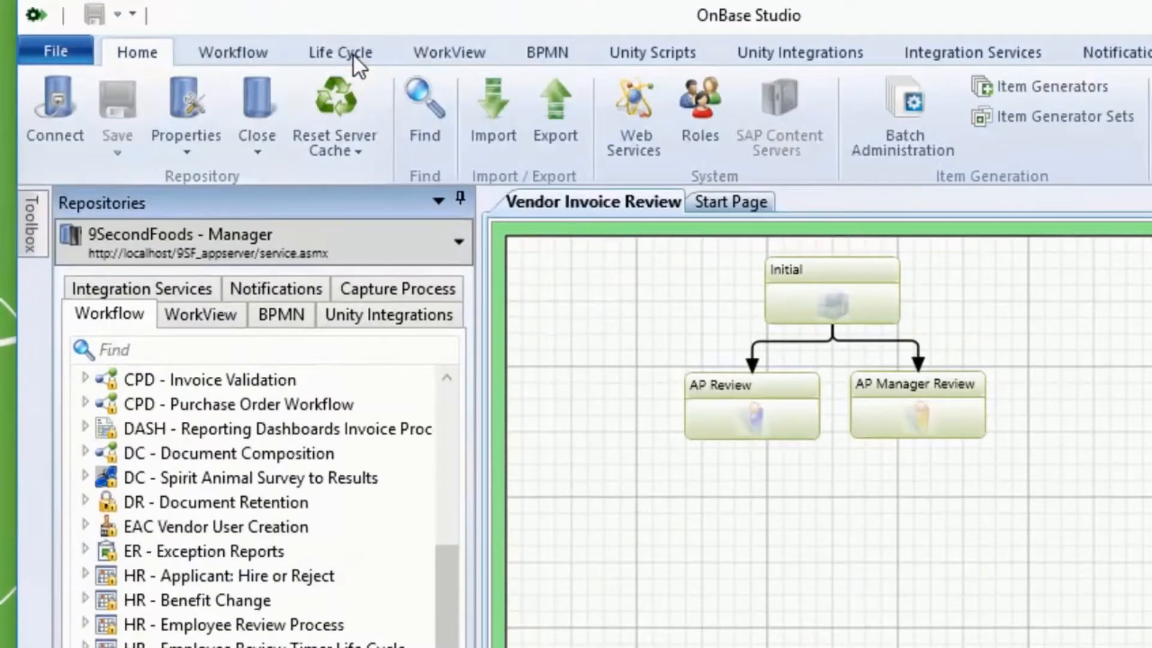
pyautogui.click(352, 53)
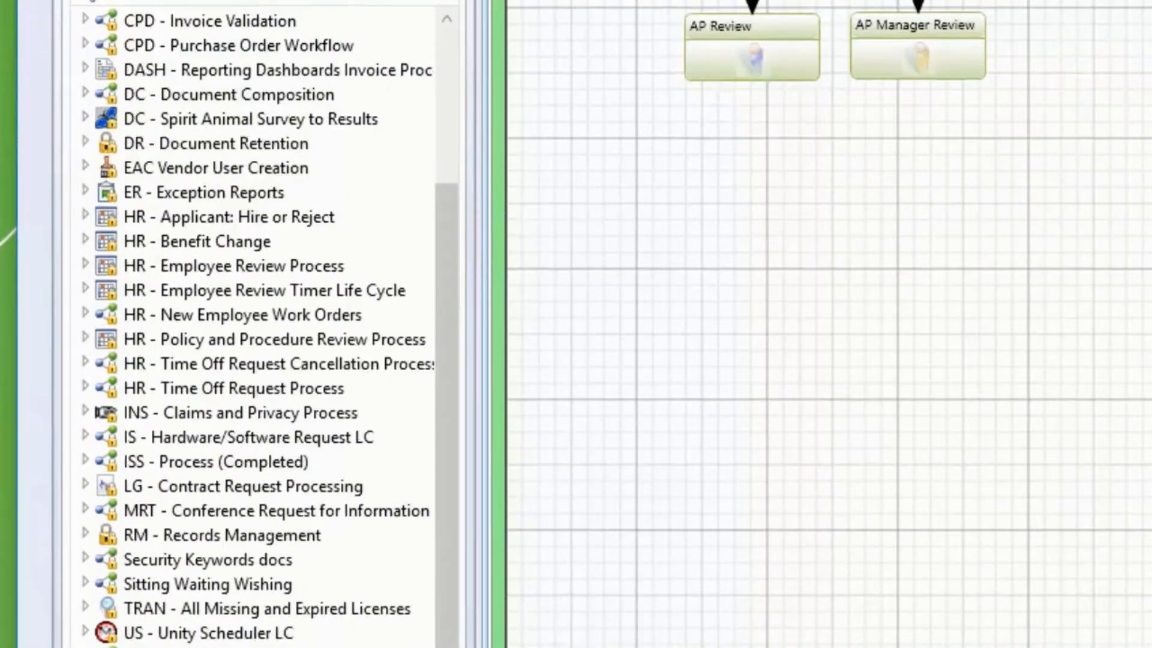
pyautogui.write('Send to Manager')
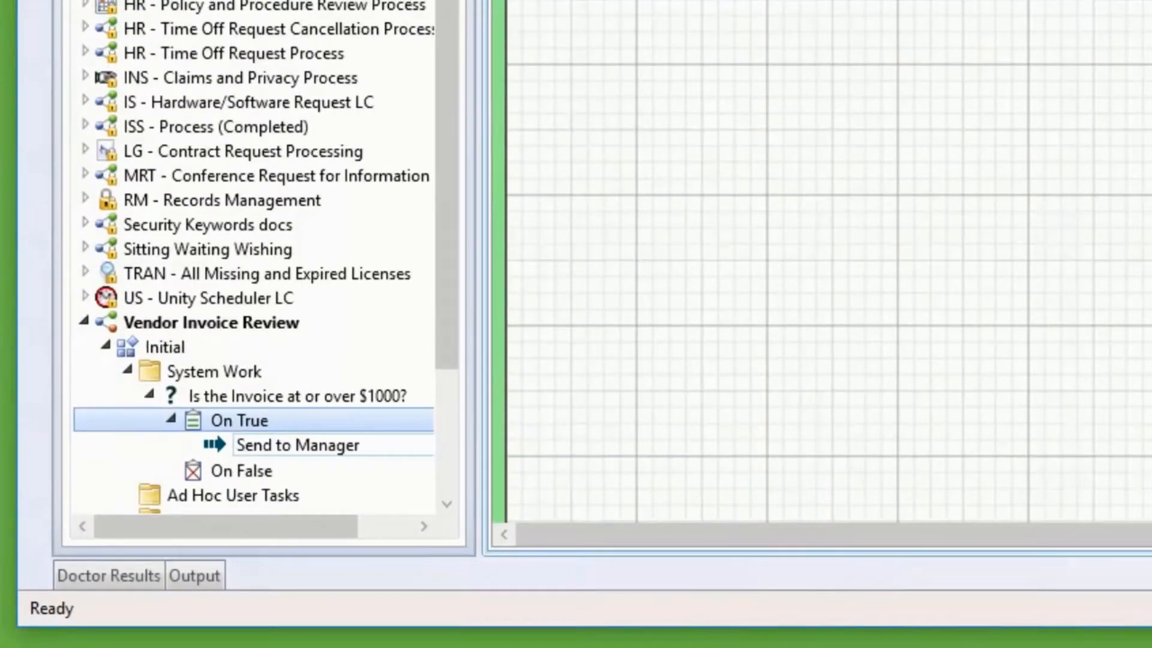
pyautogui.press('Return')
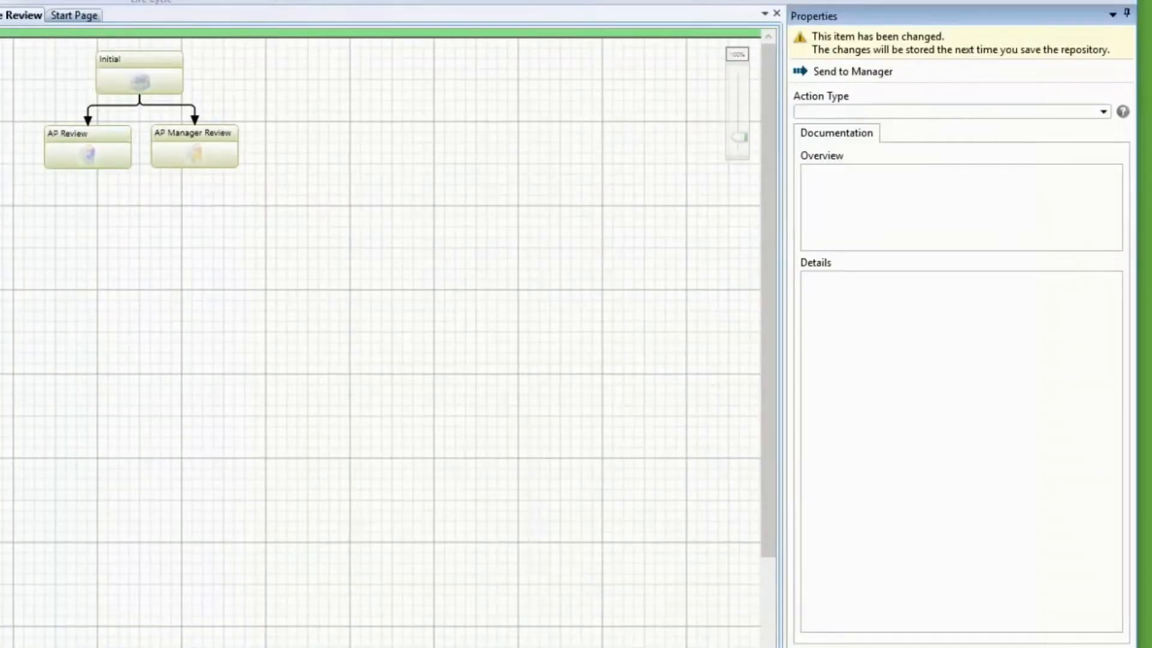
# - Set the "Send to Manager" action's type to Transition Item with AP Manager Review as the specific destination queue
pyautogui.click(1103, 112)
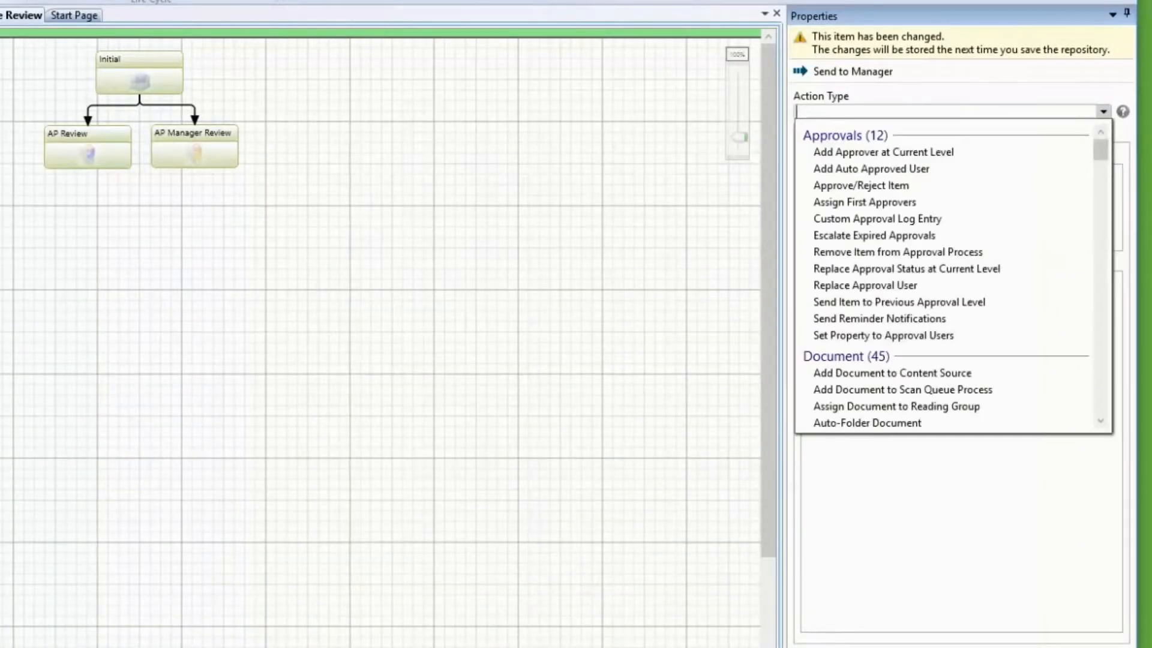
pyautogui.write('Transi')
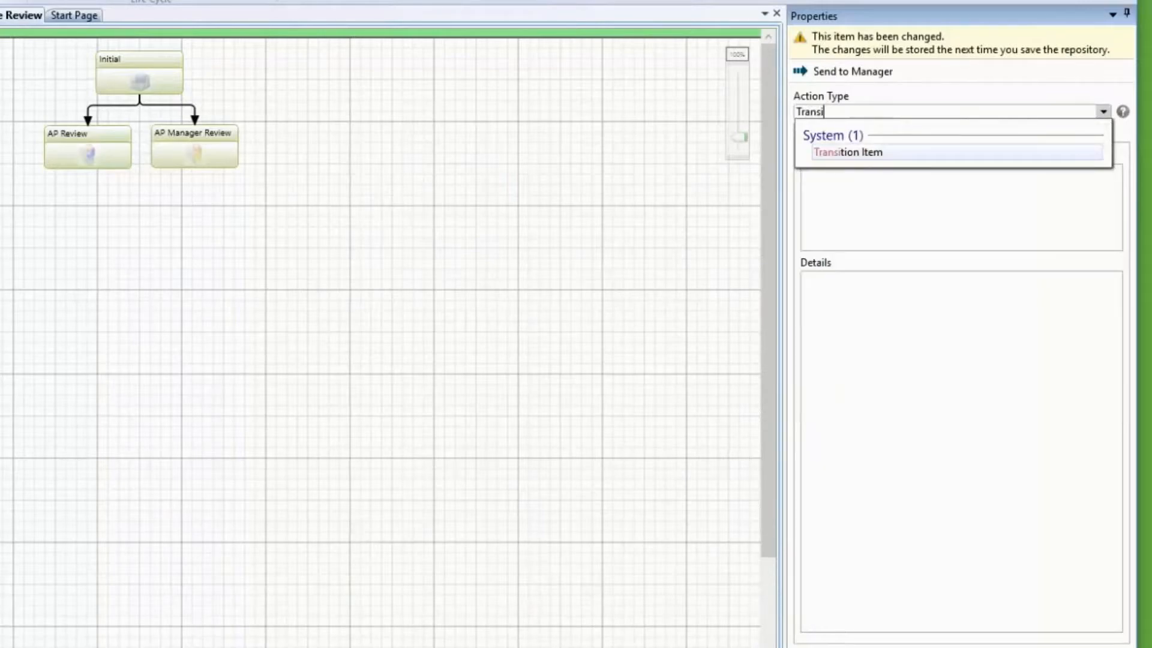
pyautogui.press('Return')
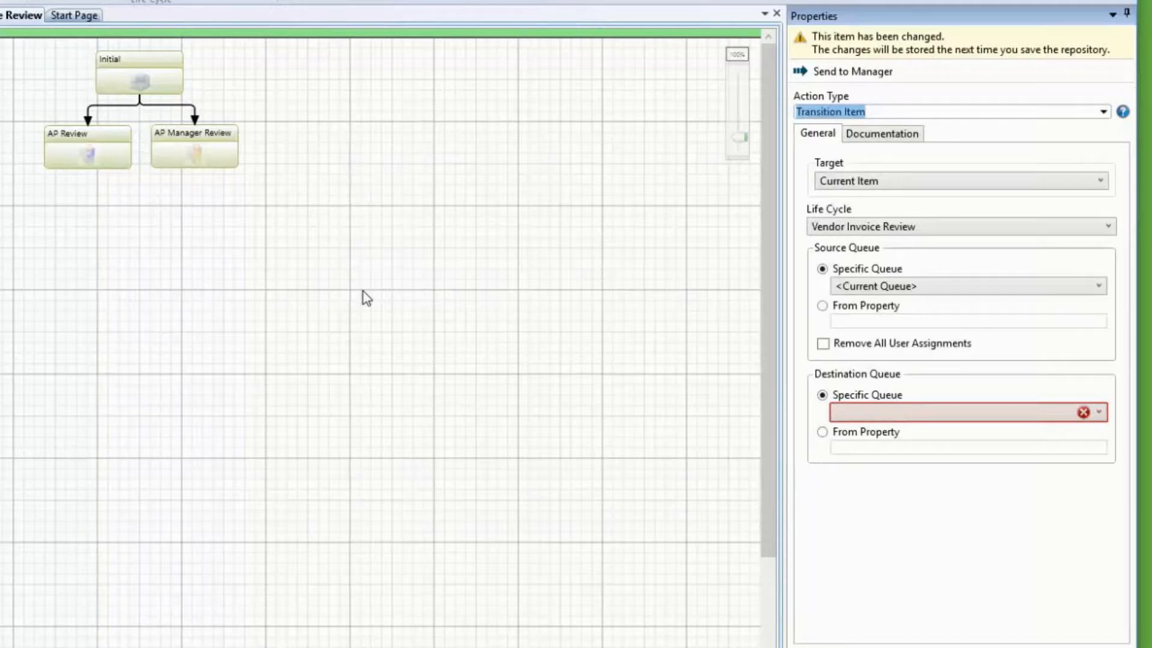
pyautogui.click(849, 413)
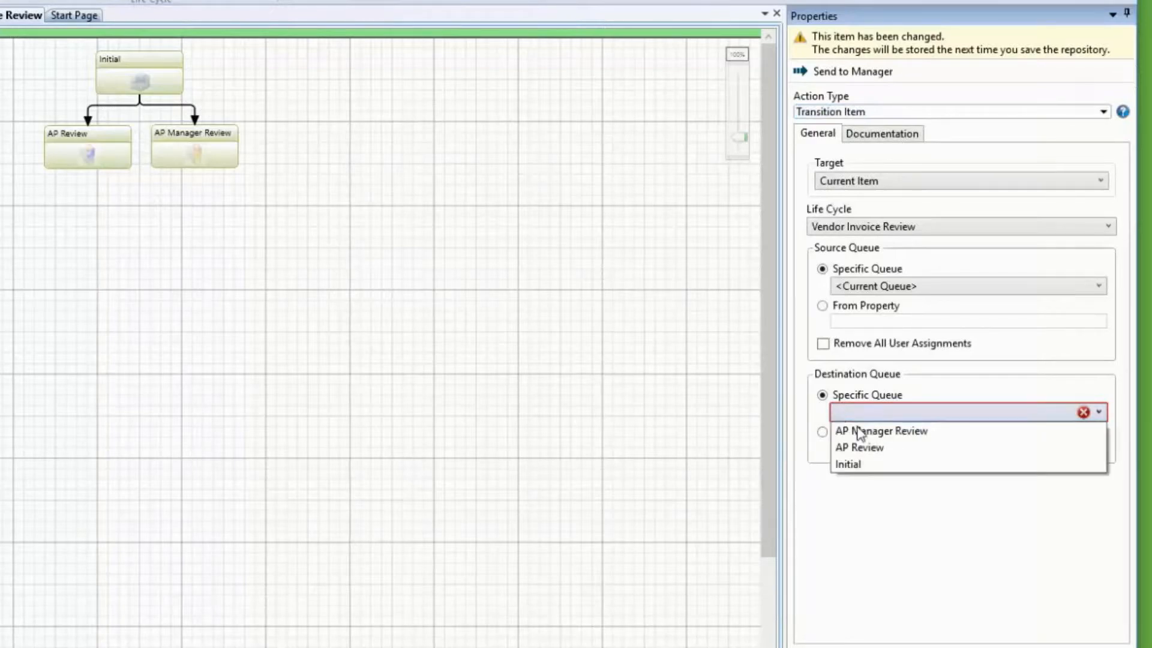
pyautogui.click(859, 432)
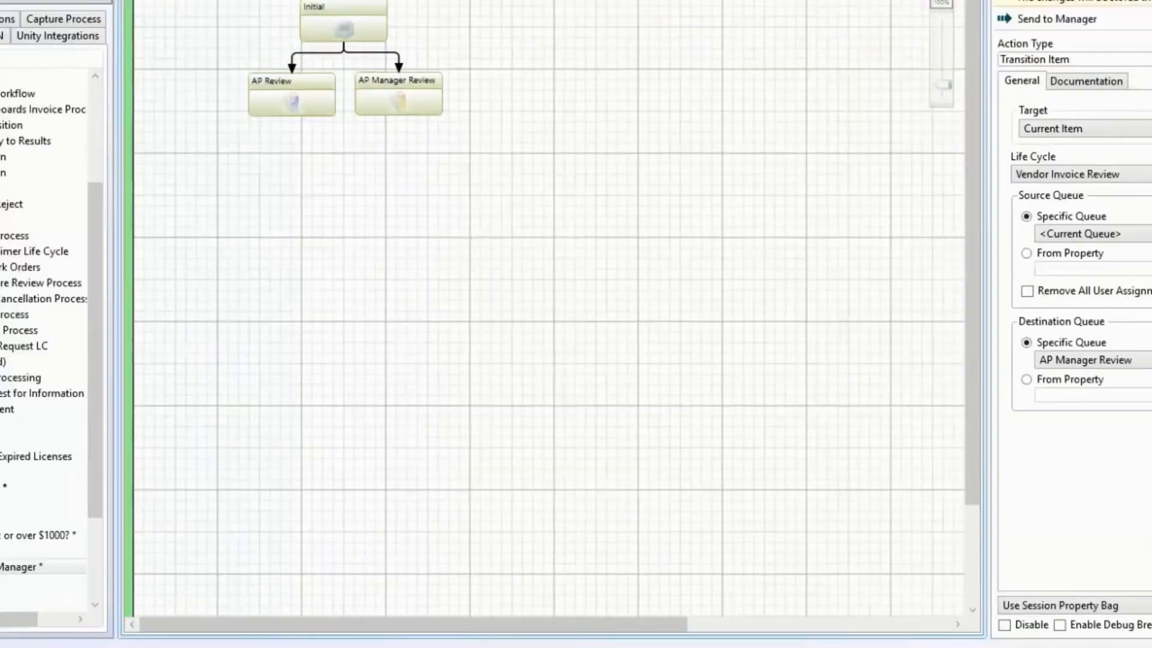
# - Add an action named "Send to AP Review" to the On False branch of the "Is the Invoice at or over $1000?" rule
pyautogui.click(155, 533)
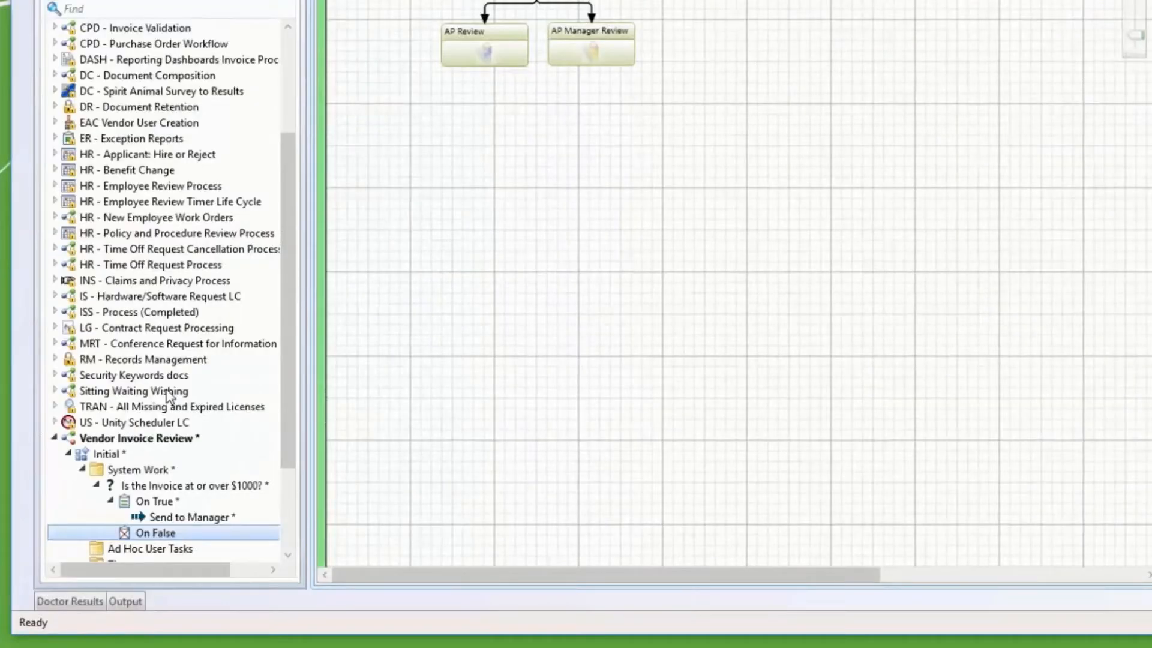
pyautogui.hotkey('ctrl', 'shift', 'a')
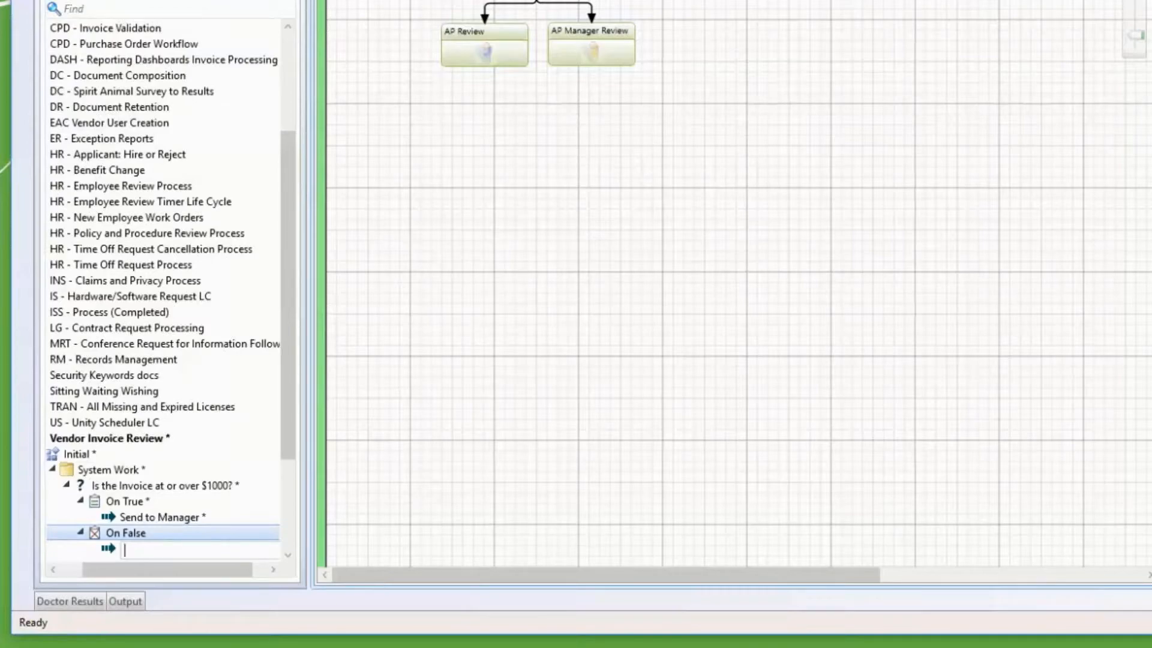
pyautogui.write('Send to AP Review')
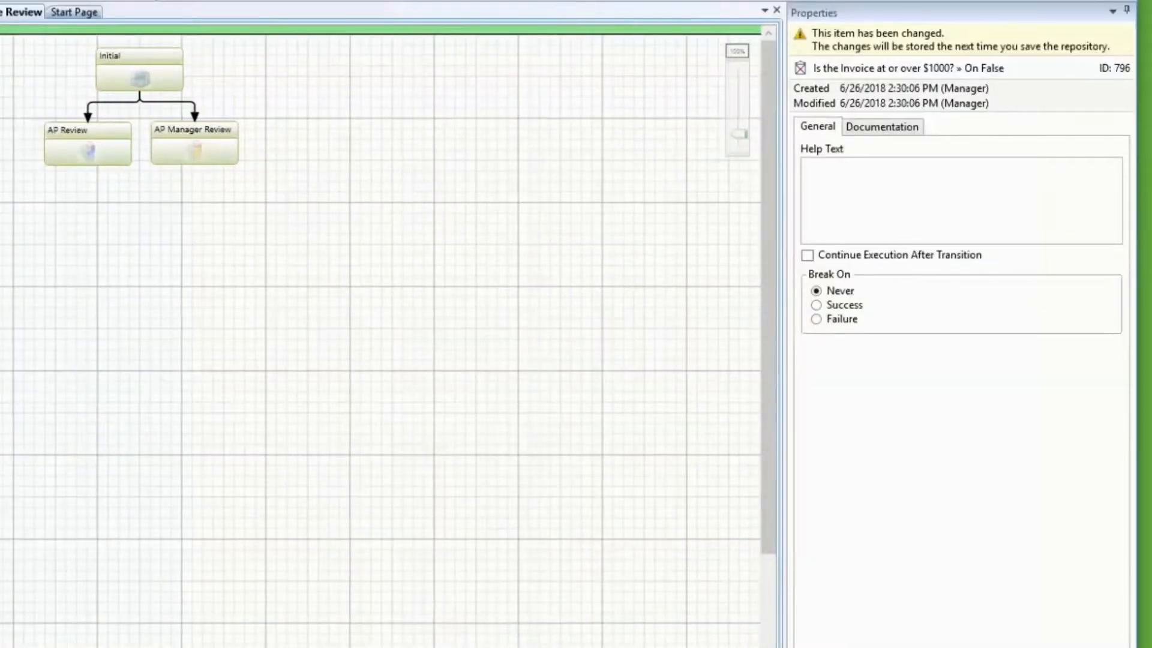
pyautogui.press('Return')
# - Make "Send to AP Review" a Transition Item action with AP Review as the destination queue, and save the repository
pyautogui.write('Transi')
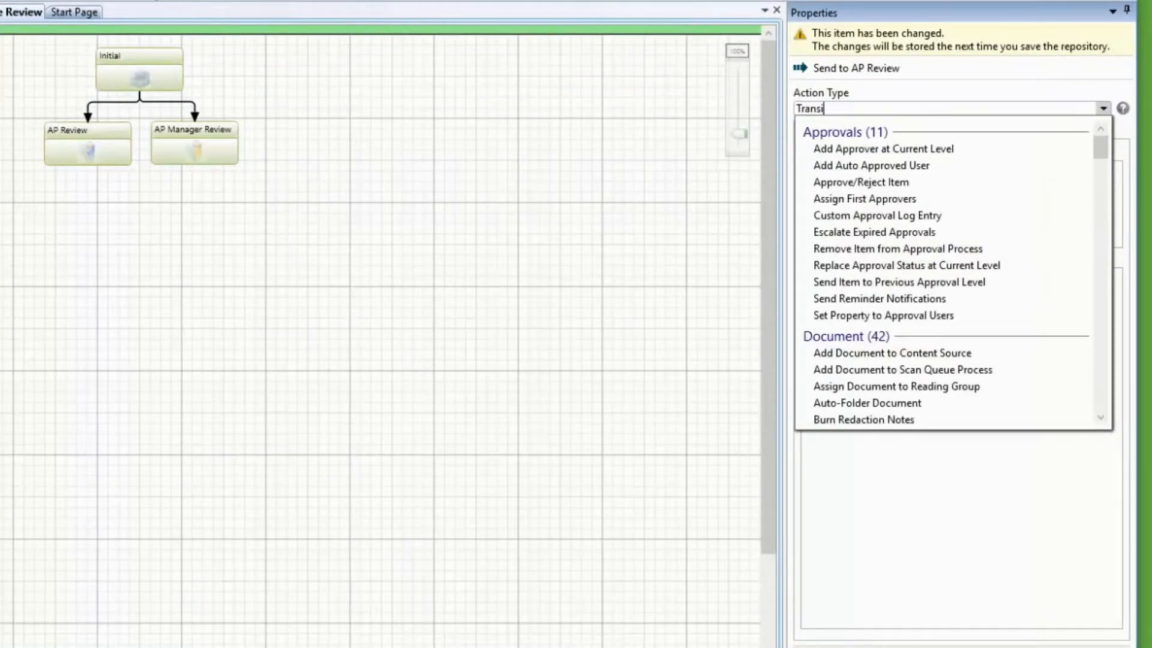
pyautogui.press('Return')
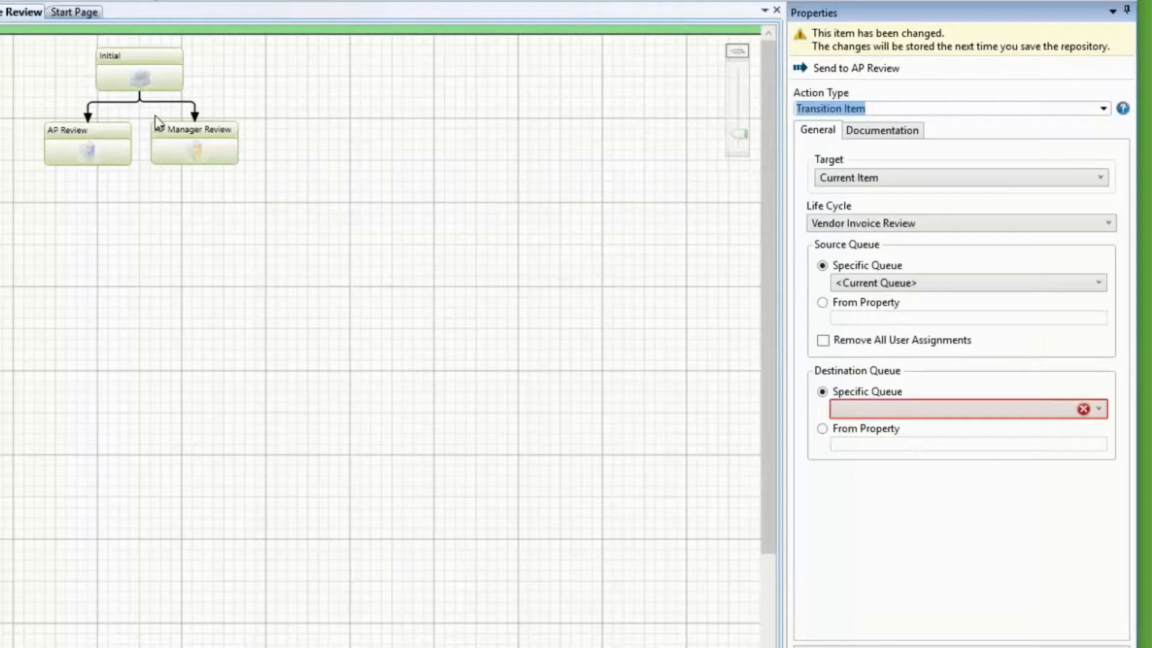
pyautogui.click(846, 408)
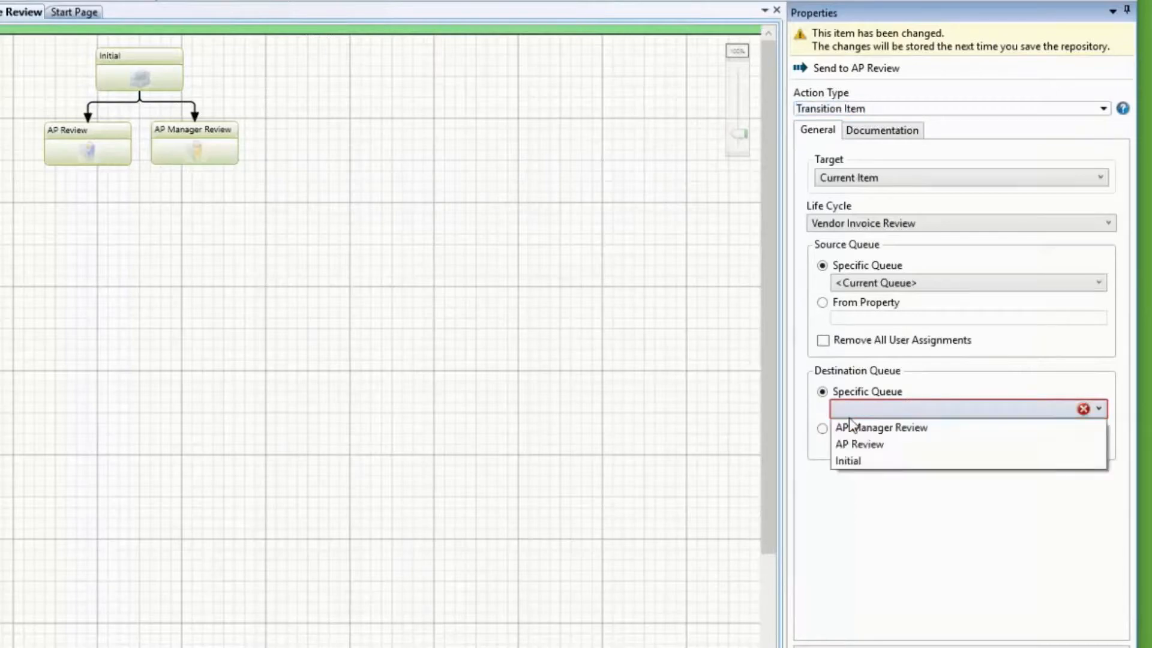
pyautogui.click(855, 444)
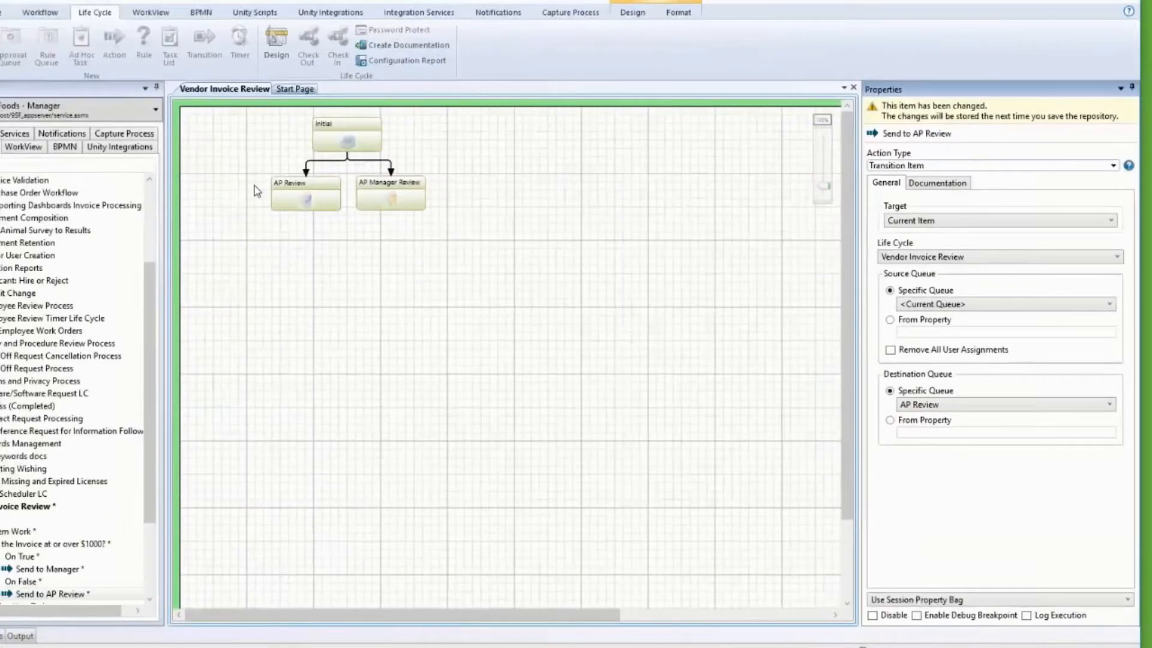
pyautogui.click(66, 36)
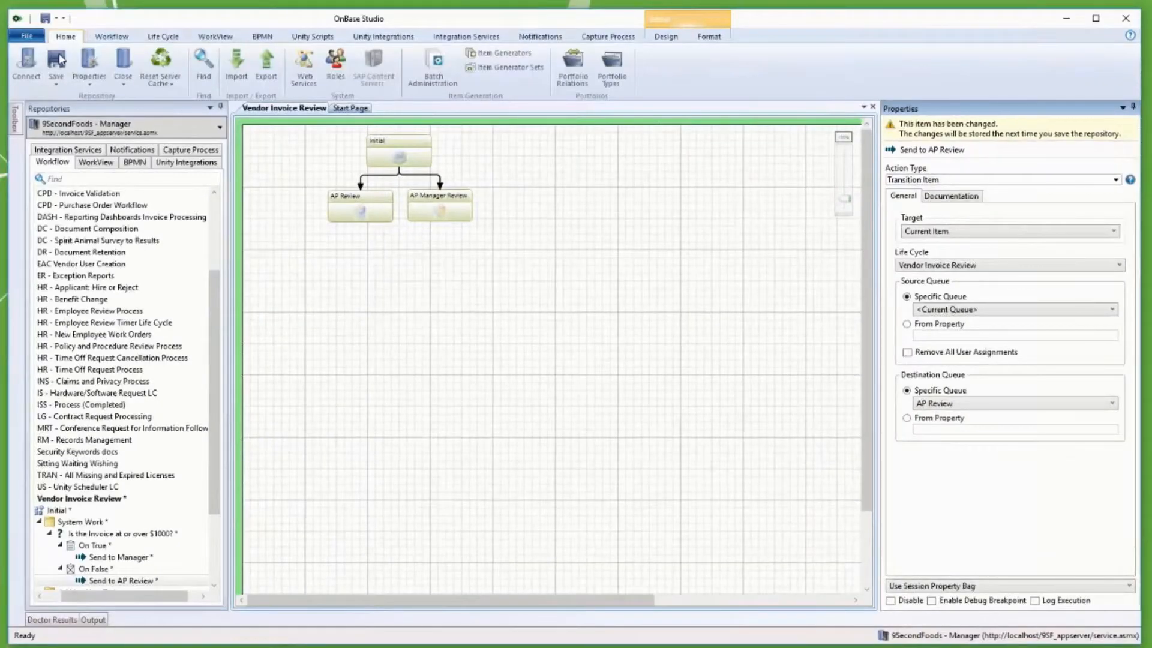
pyautogui.click(58, 60)
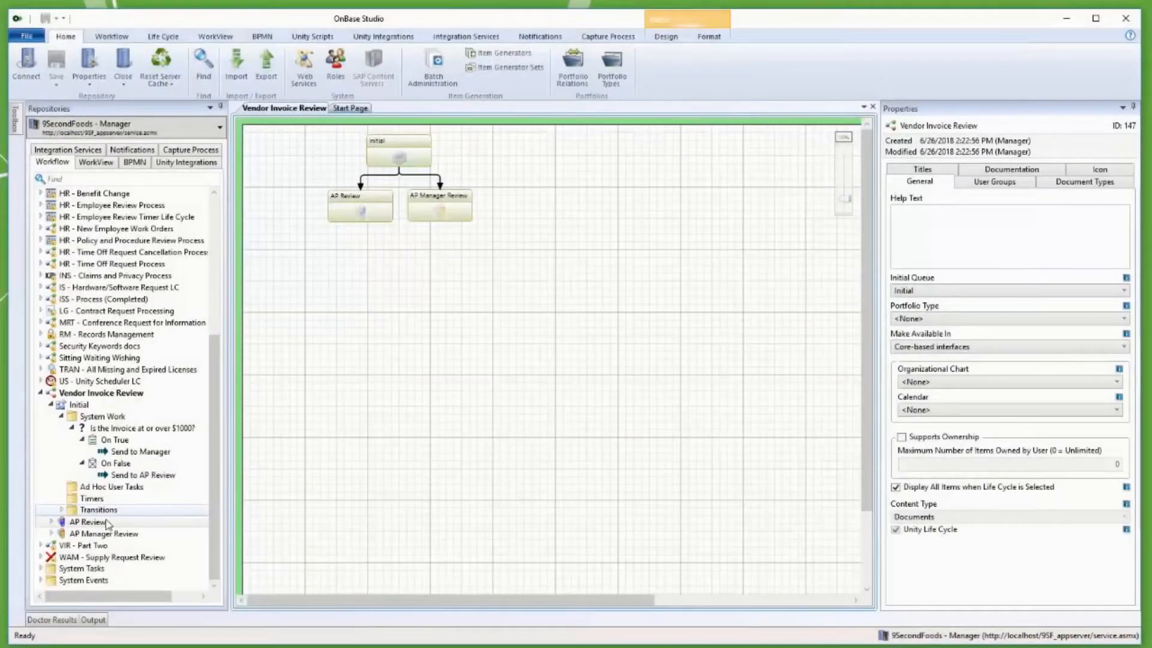
# - Start a new ad hoc task in the AP Review queue named "Approve" with help text "This task will approve the invoice for payment."
pyautogui.click(108, 523)
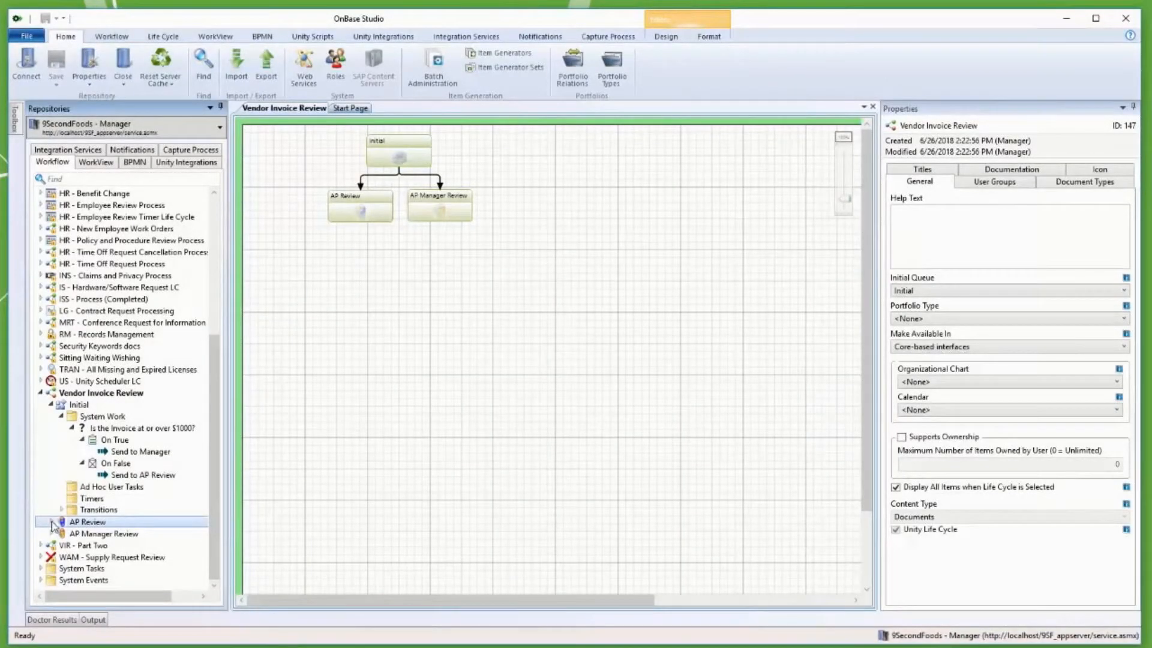
pyautogui.click(52, 525)
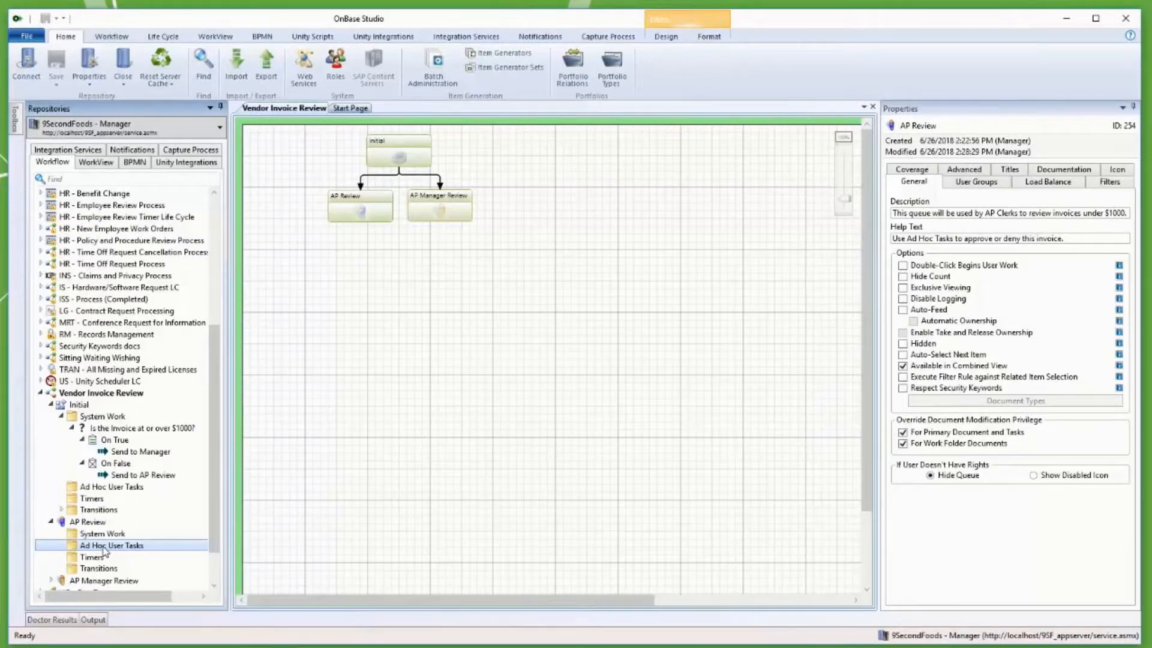
pyautogui.click(163, 36)
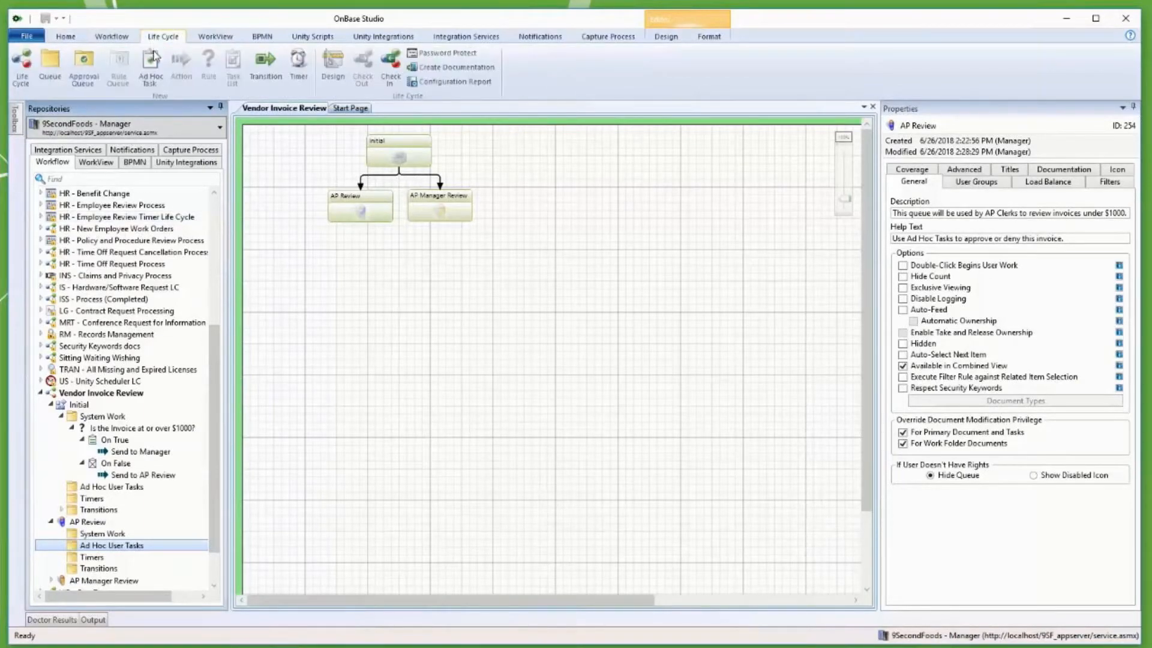
pyautogui.click(153, 60)
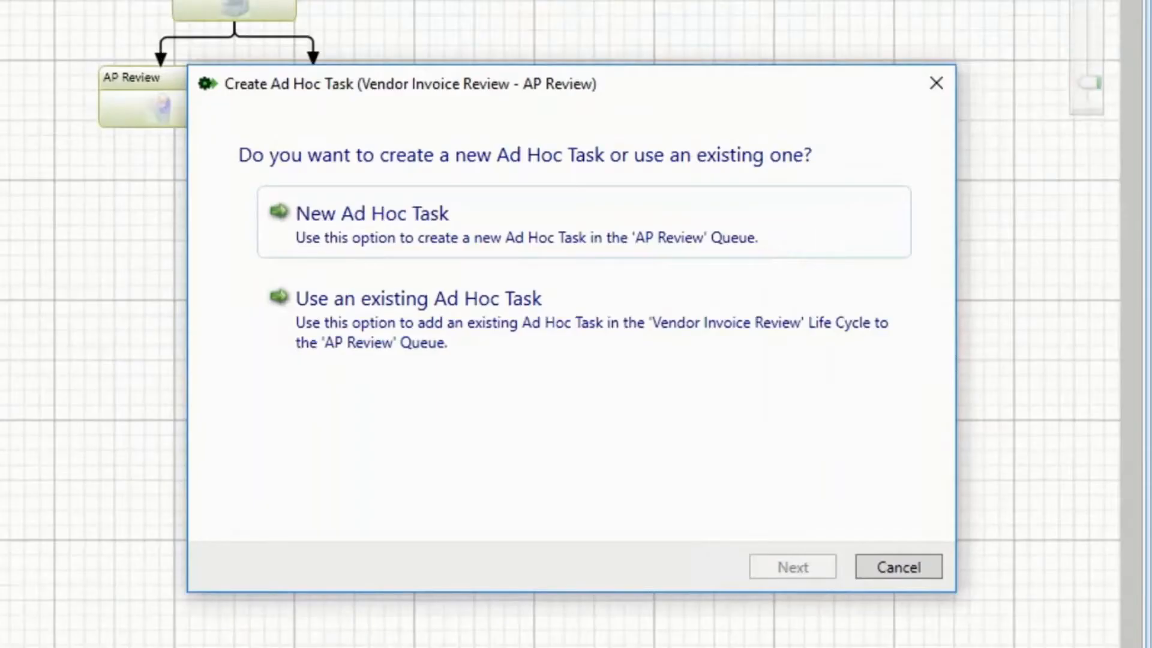
pyautogui.click(771, 233)
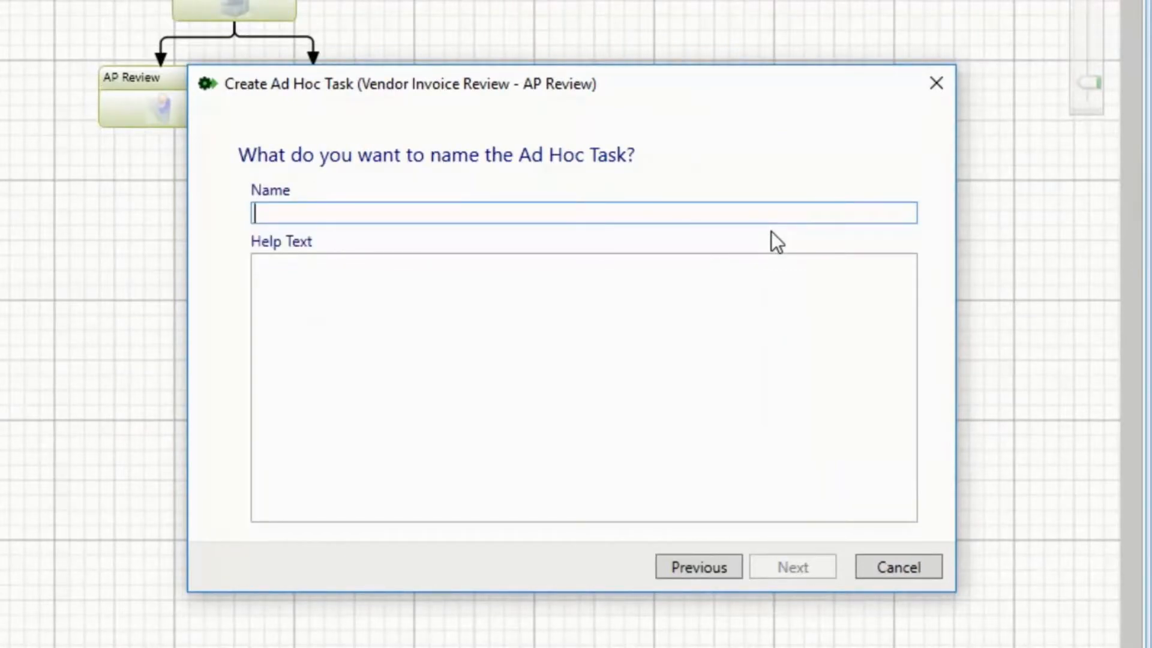
pyautogui.write('Approve')
pyautogui.press('Tab')
pyautogui.write('This task will approve the invoice for payment.')
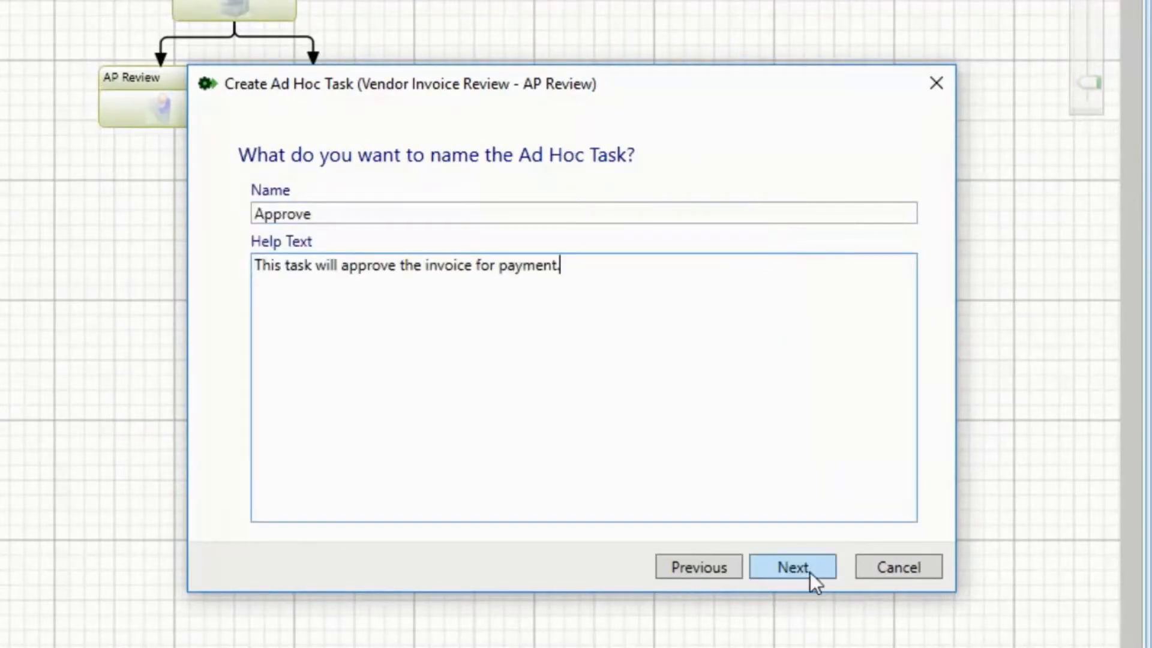
# - Give all user groups assigned to the queue access to the Approve task and finish creating it
pyautogui.click(809, 570)
pyautogui.click(420, 432)
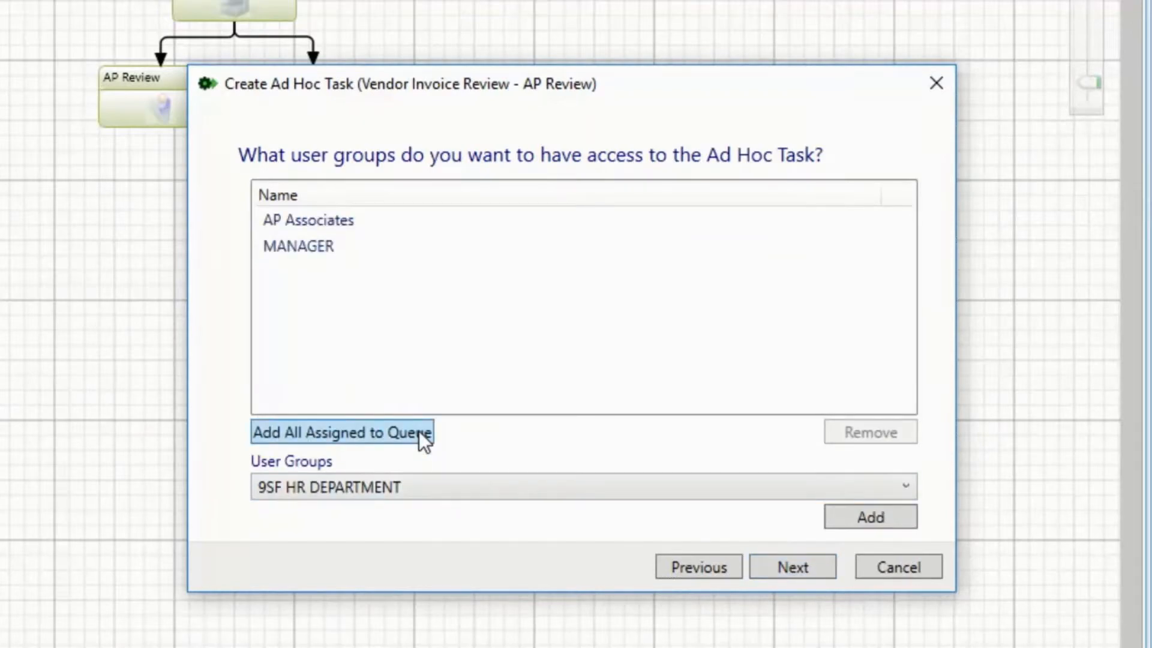
pyautogui.click(822, 576)
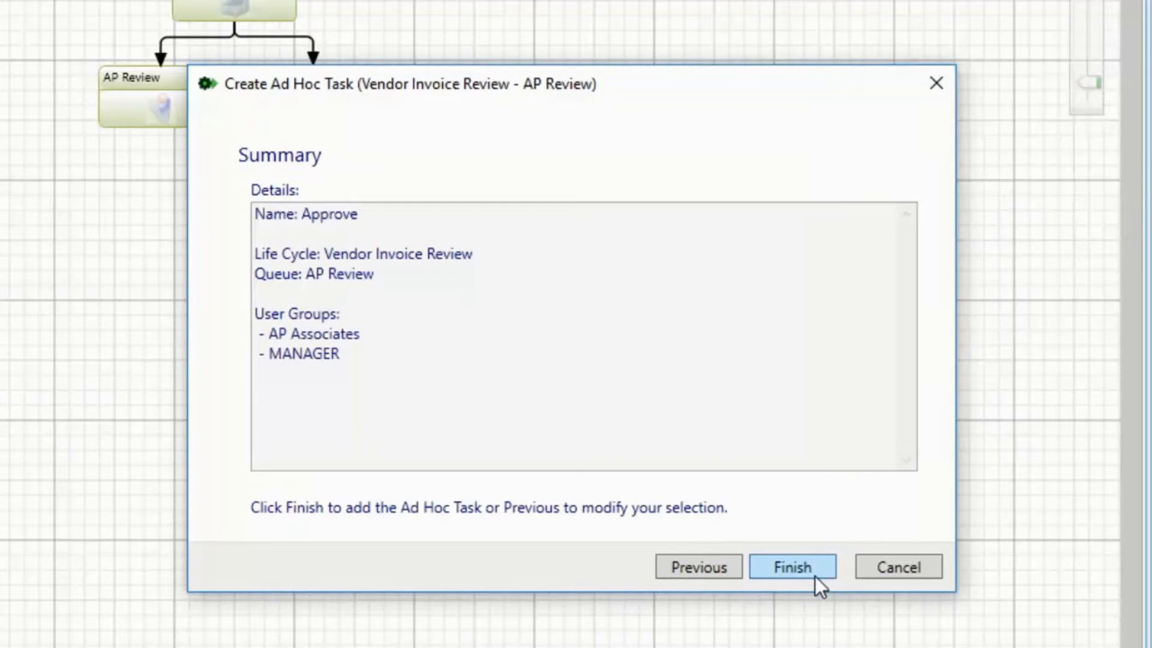
pyautogui.click(810, 572)
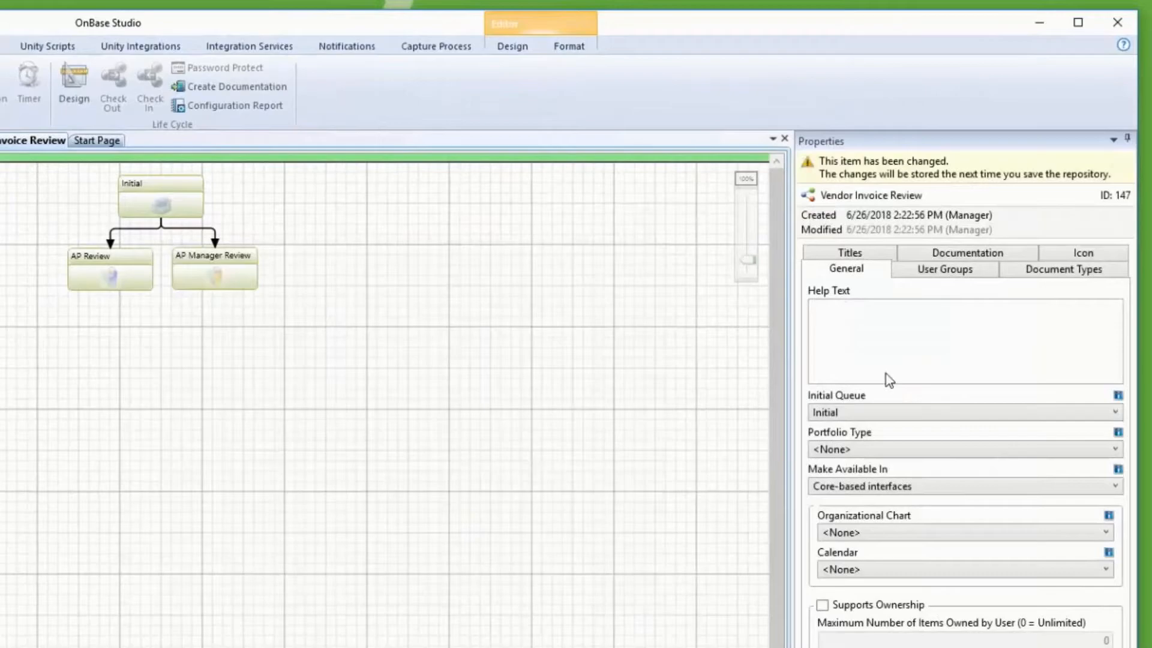
# - Set the small icon of the Vendor Invoice Review life cycle to CHECK MARK
pyautogui.click(1058, 254)
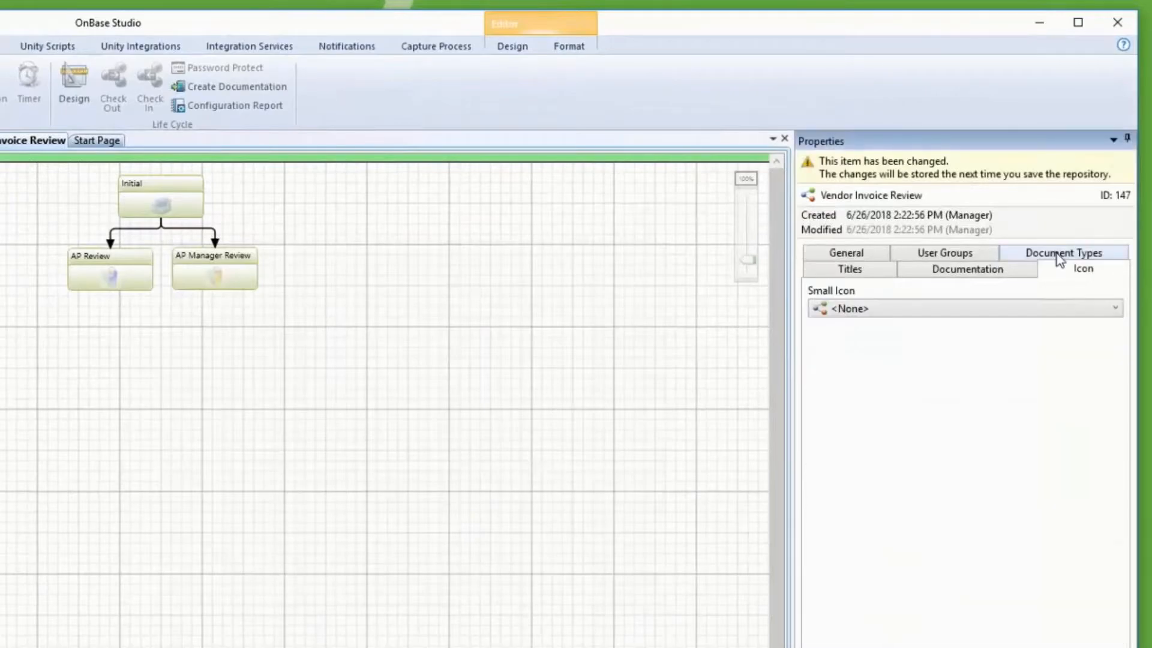
pyautogui.click(1029, 309)
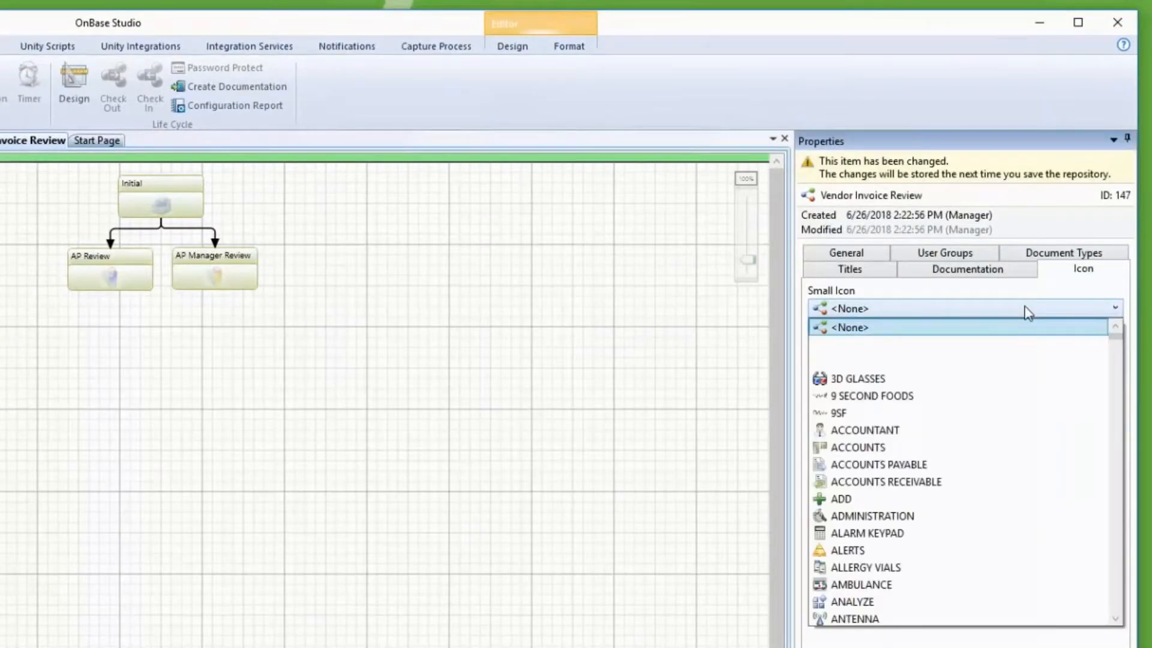
pyautogui.write('check m')
pyautogui.press('Return')
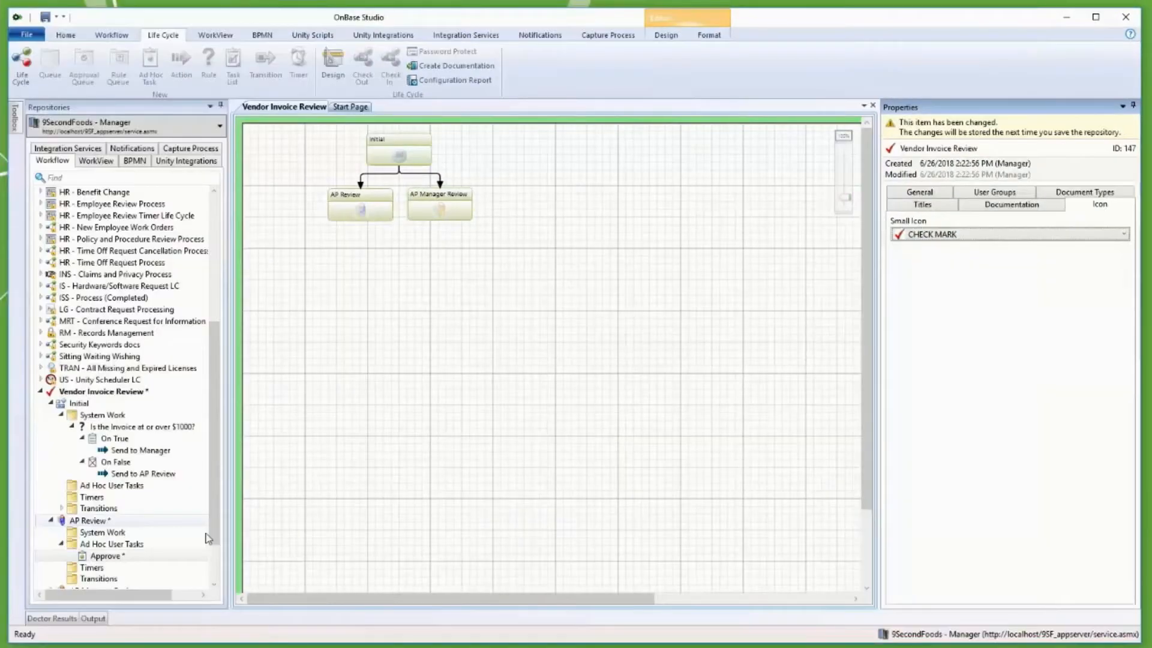
# - Add an action named "Approved" to the Approve ad hoc task of the AP Review queue
pyautogui.click(198, 555)
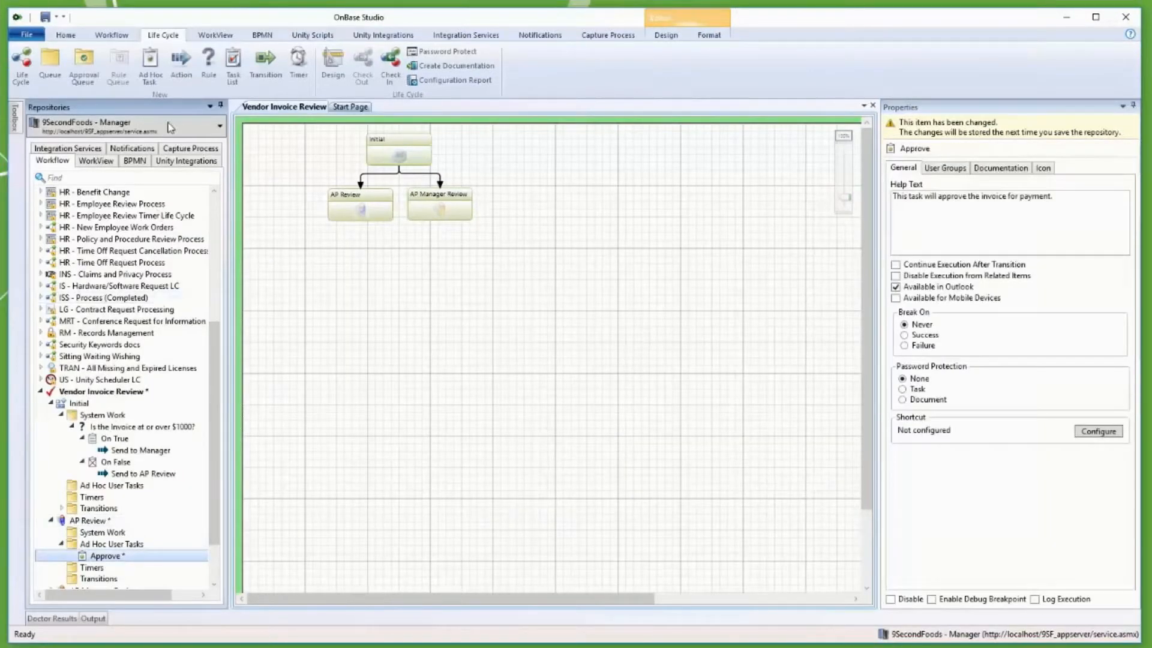
pyautogui.click(181, 60)
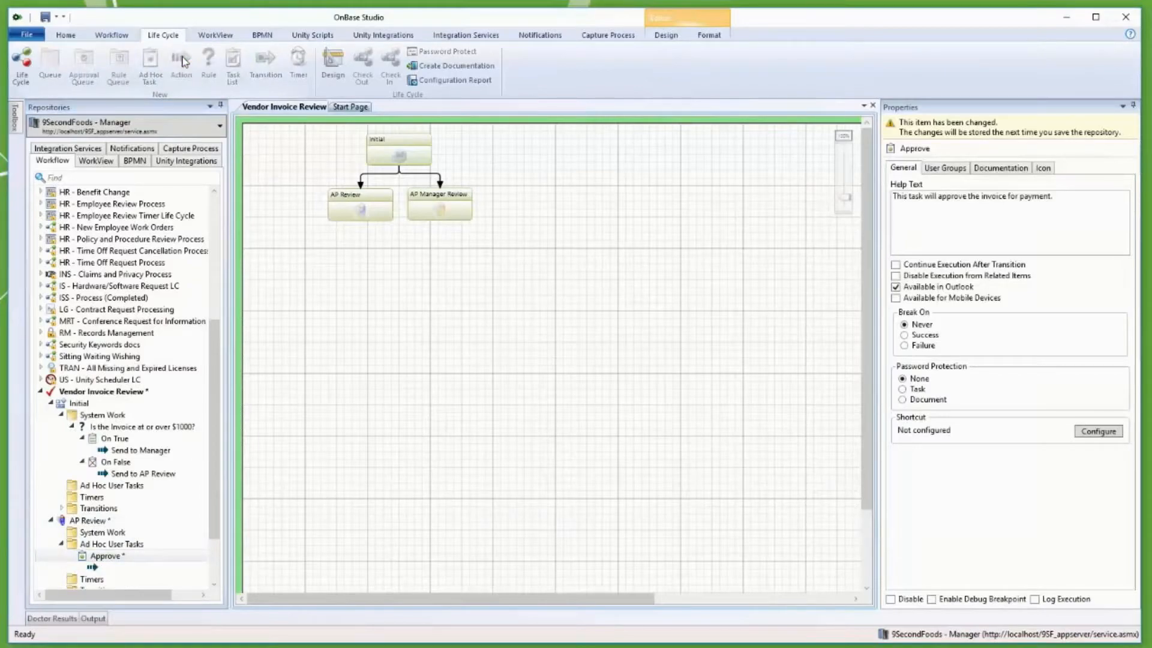
pyautogui.write('Approved')
pyautogui.press('Return')
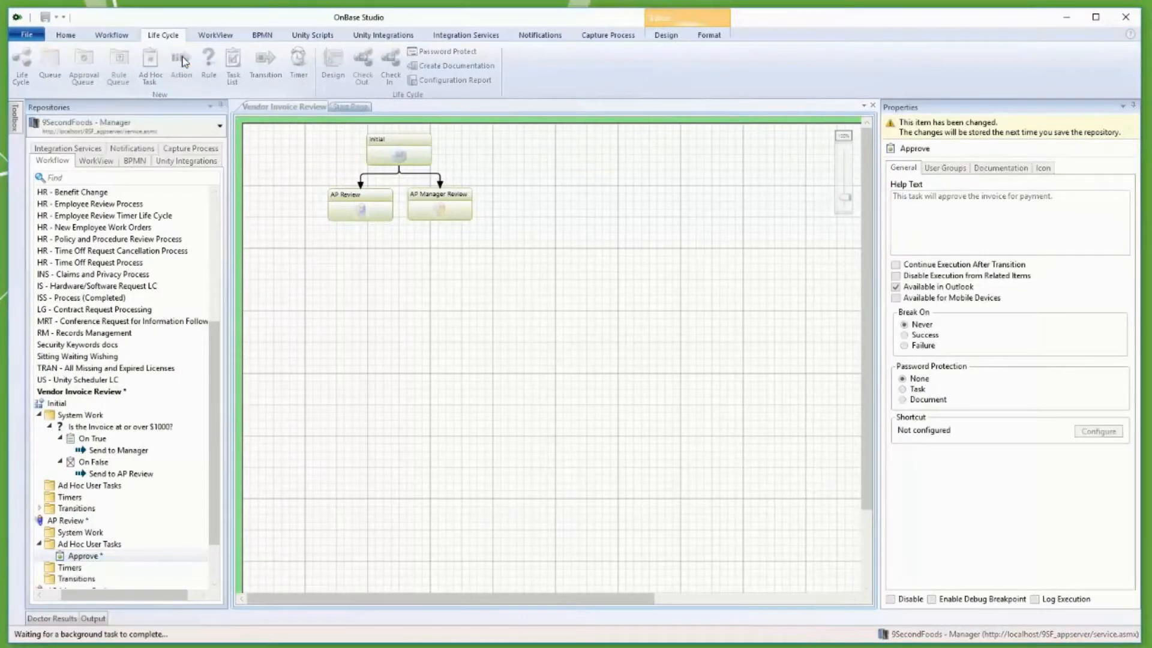
# - Set the Approved action's type to Replace Keyword and its keyword type to Status
pyautogui.write('replace')
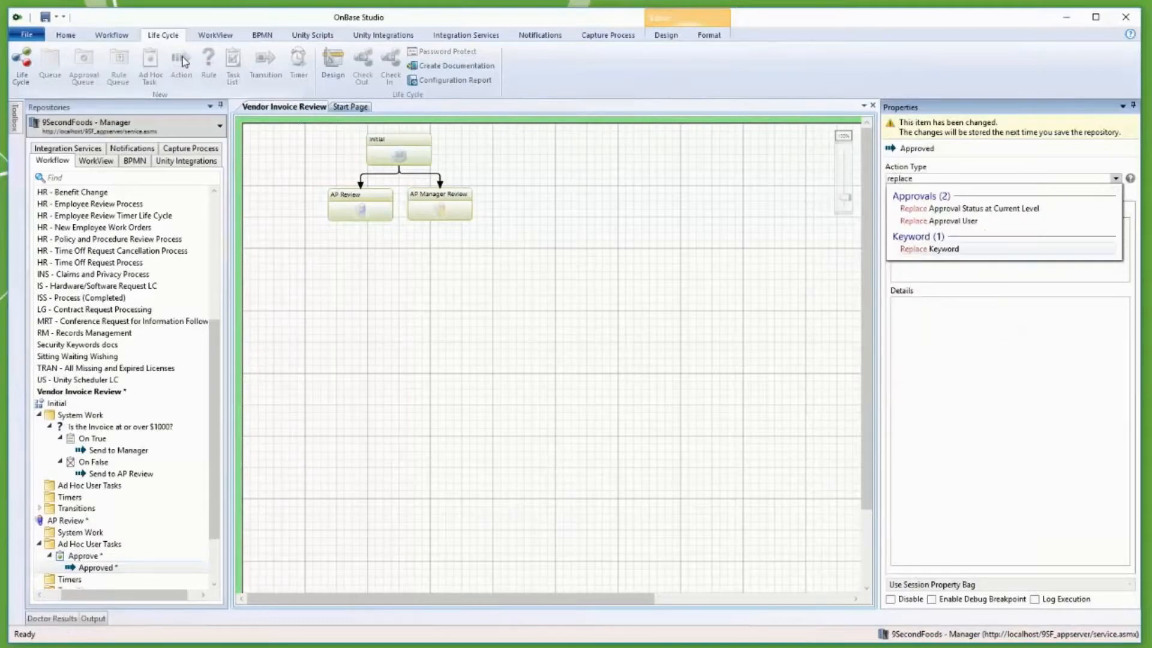
pyautogui.press('Return')
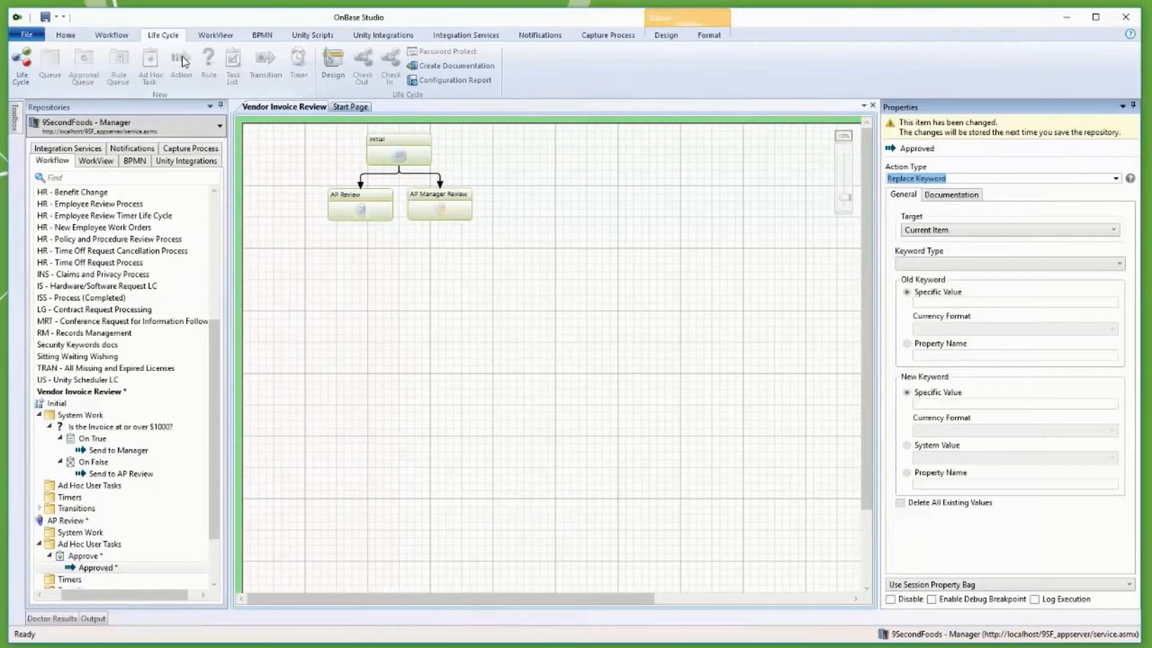
pyautogui.click(900, 264)
pyautogui.write('status')
pyautogui.press('Return')
# - Set the new keyword's specific value to APPROVED and have the action delete all existing values
pyautogui.click(997, 405)
pyautogui.write('APPROVED')
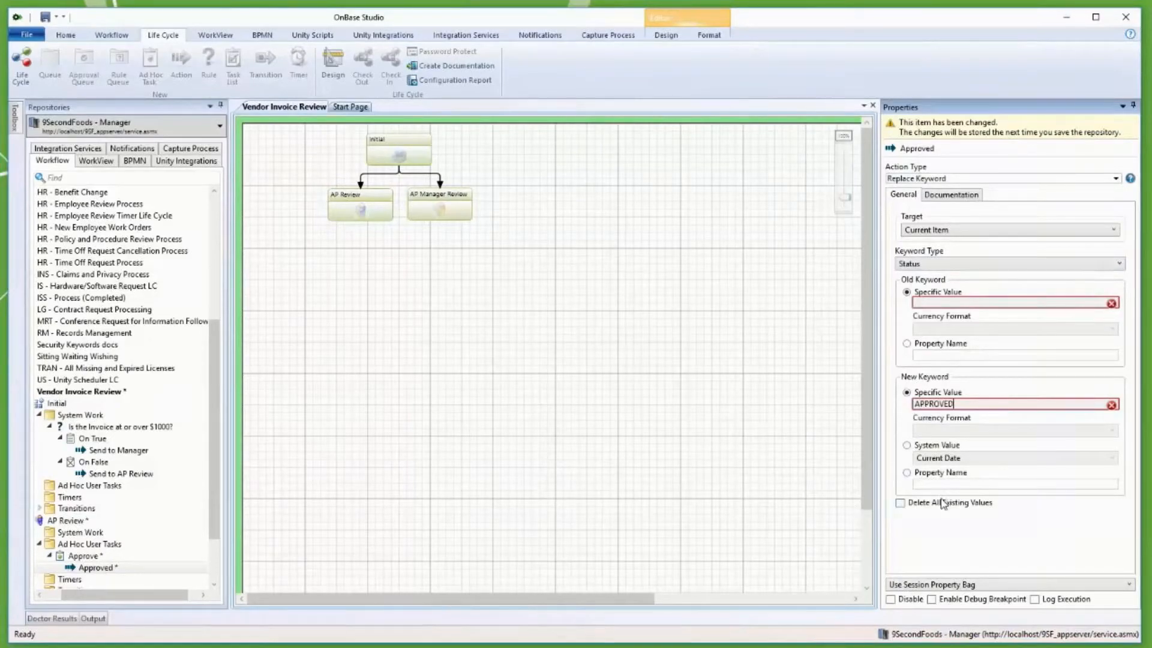
pyautogui.click(944, 502)
# - Add a second action named "Exit Workflow" to the Approve ad hoc task
pyautogui.click(83, 555)
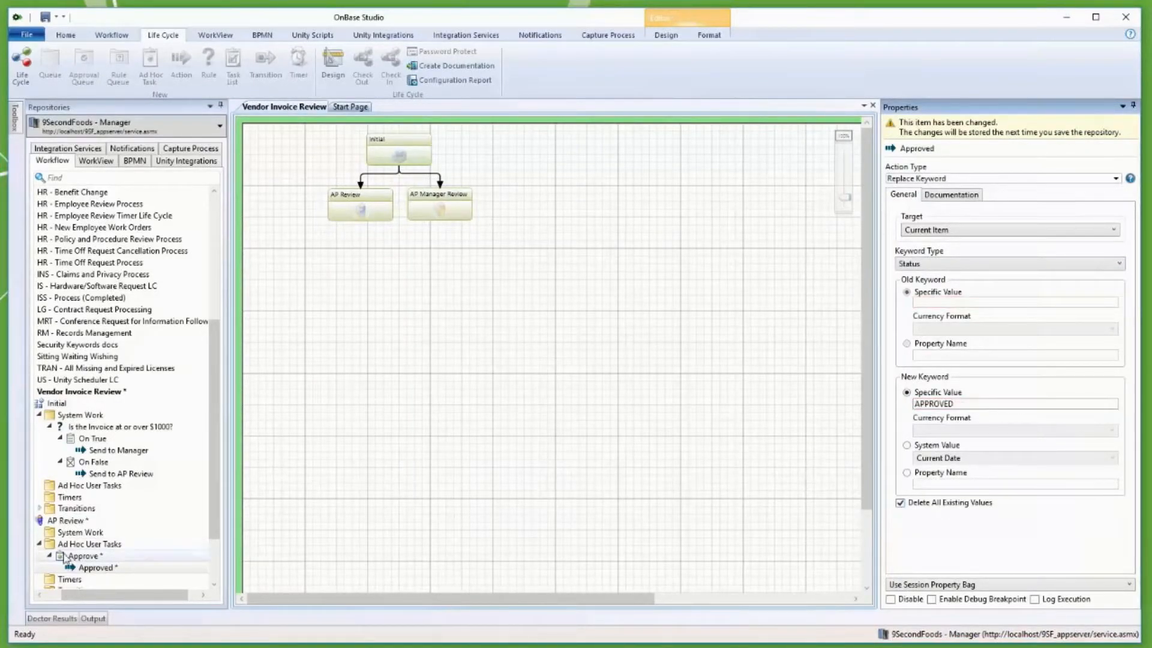
pyautogui.click(180, 60)
pyautogui.write('Exit Workf')
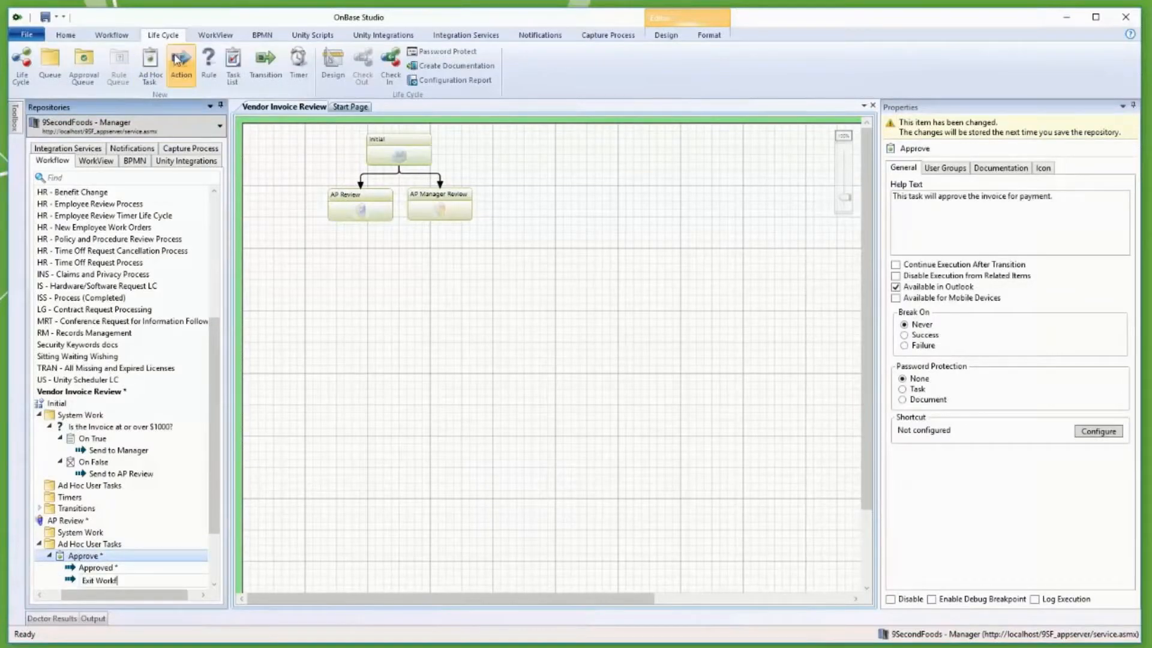
pyautogui.write('low')
pyautogui.press('Return')
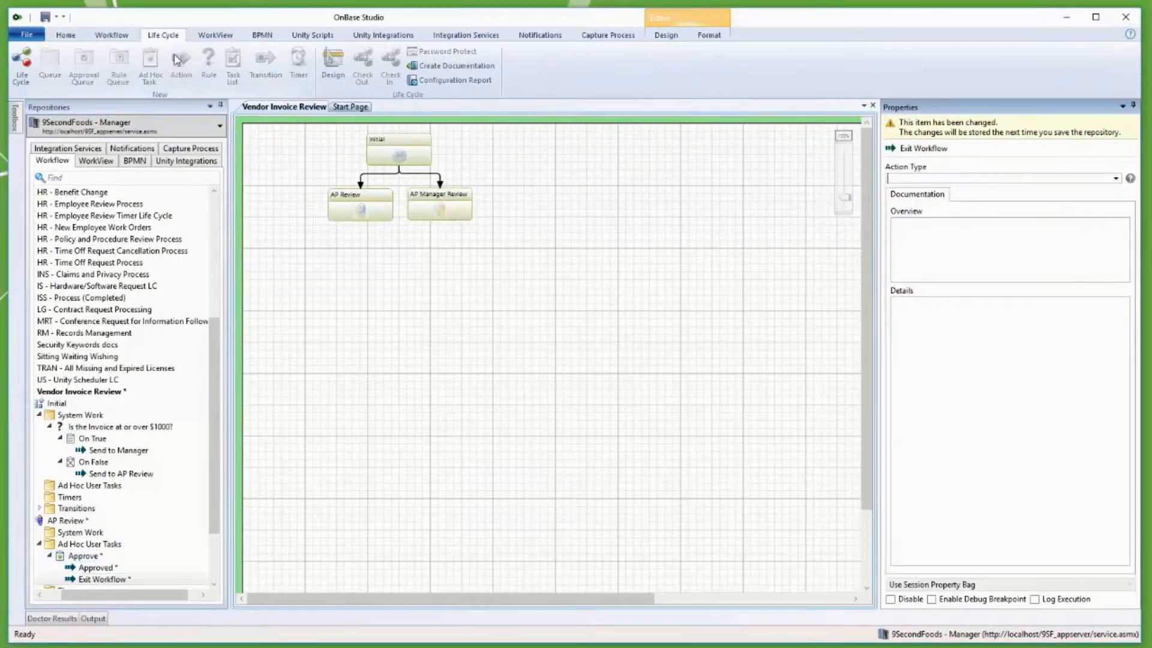
# - Set the Exit Workflow action's type to Remove Item from Life Cycle for the Vendor Invoice Review life cycle, and save the repository
pyautogui.write('remov')
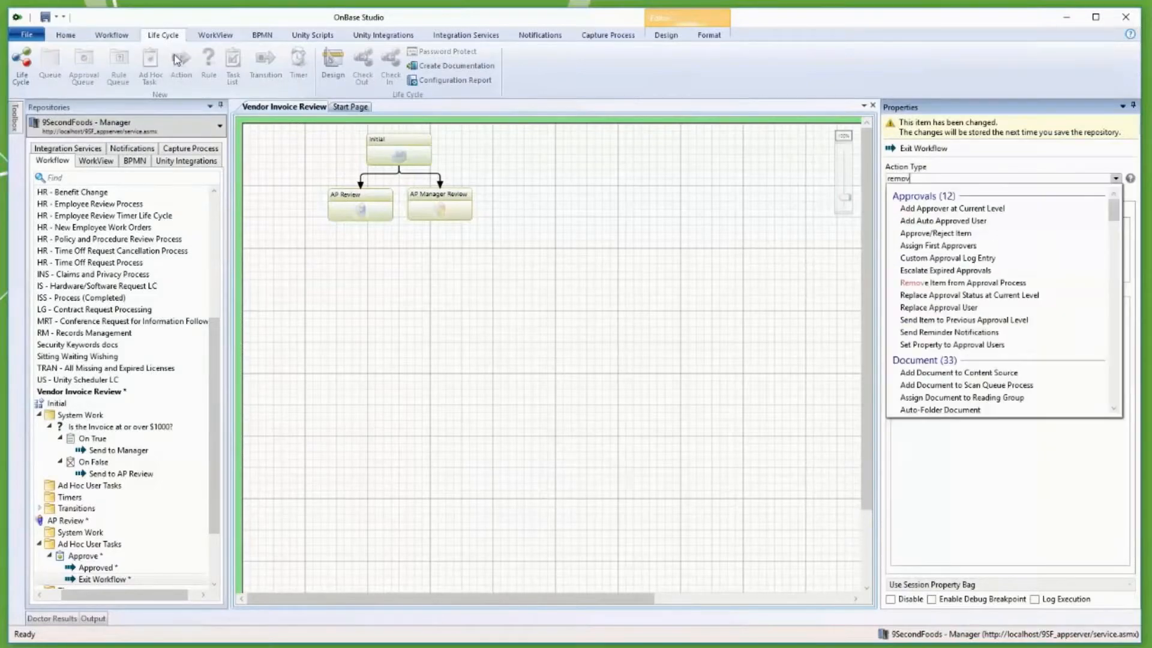
pyautogui.write('e')
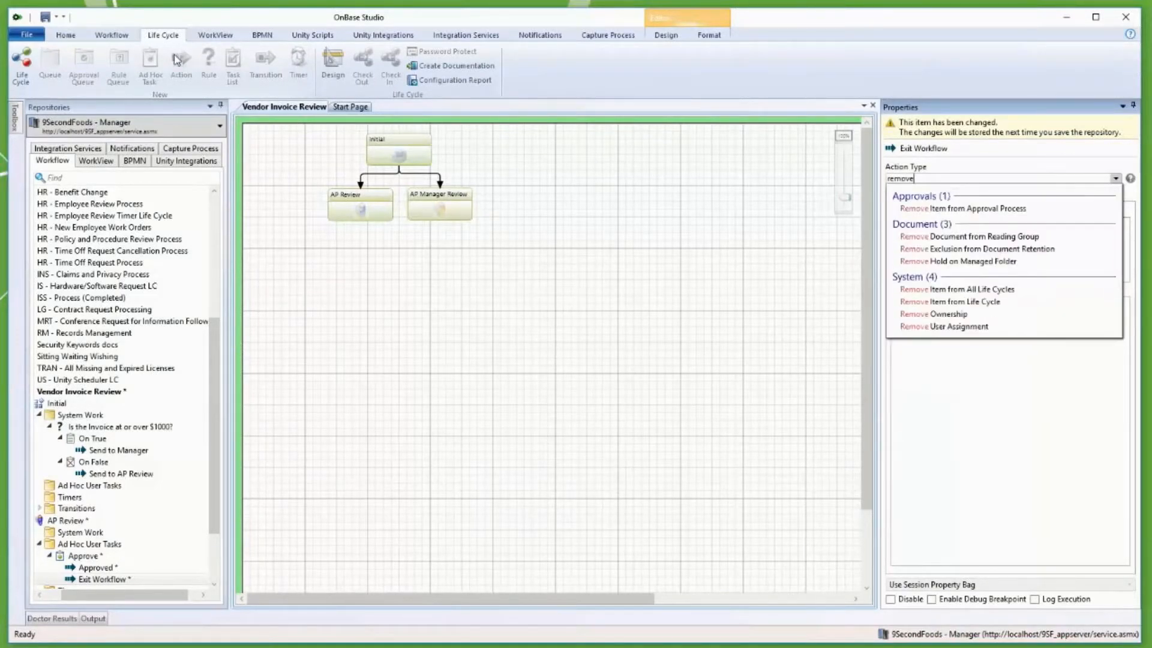
pyautogui.click(940, 303)
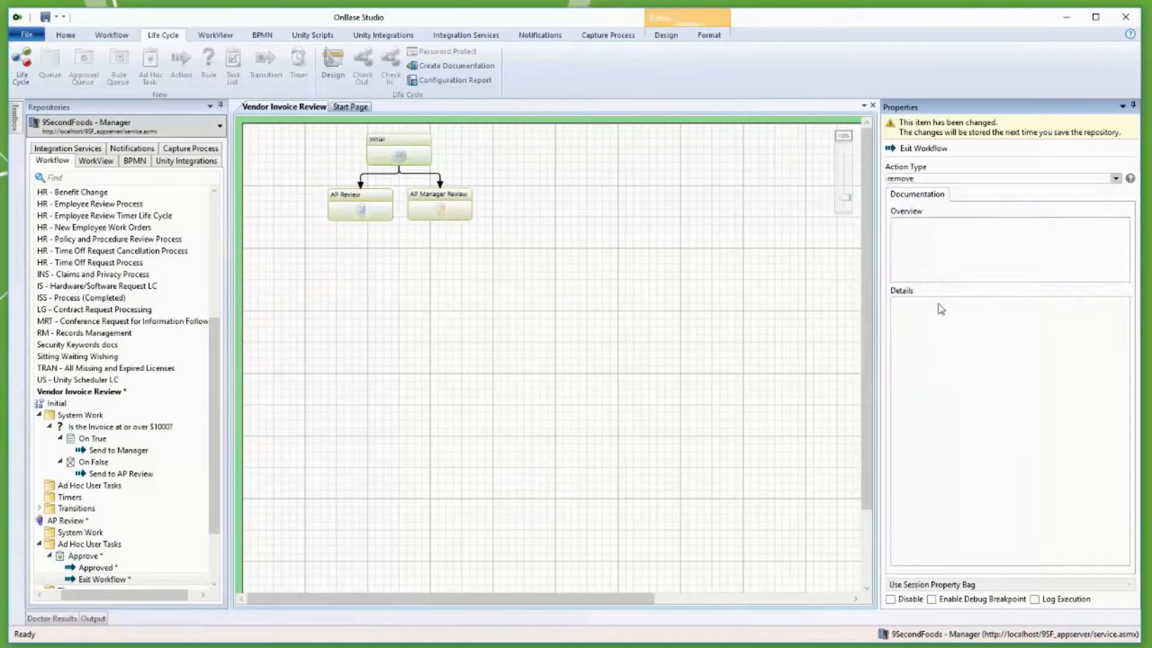
pyautogui.click(958, 265)
pyautogui.press('v')
pyautogui.press('Return')
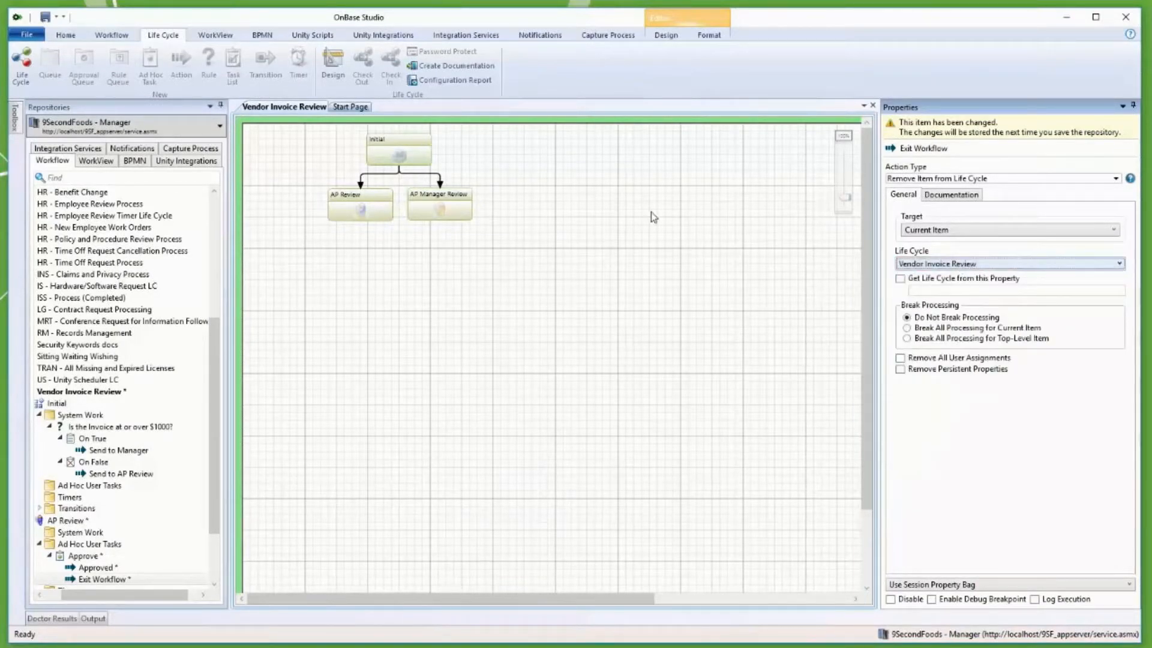
pyautogui.click(66, 36)
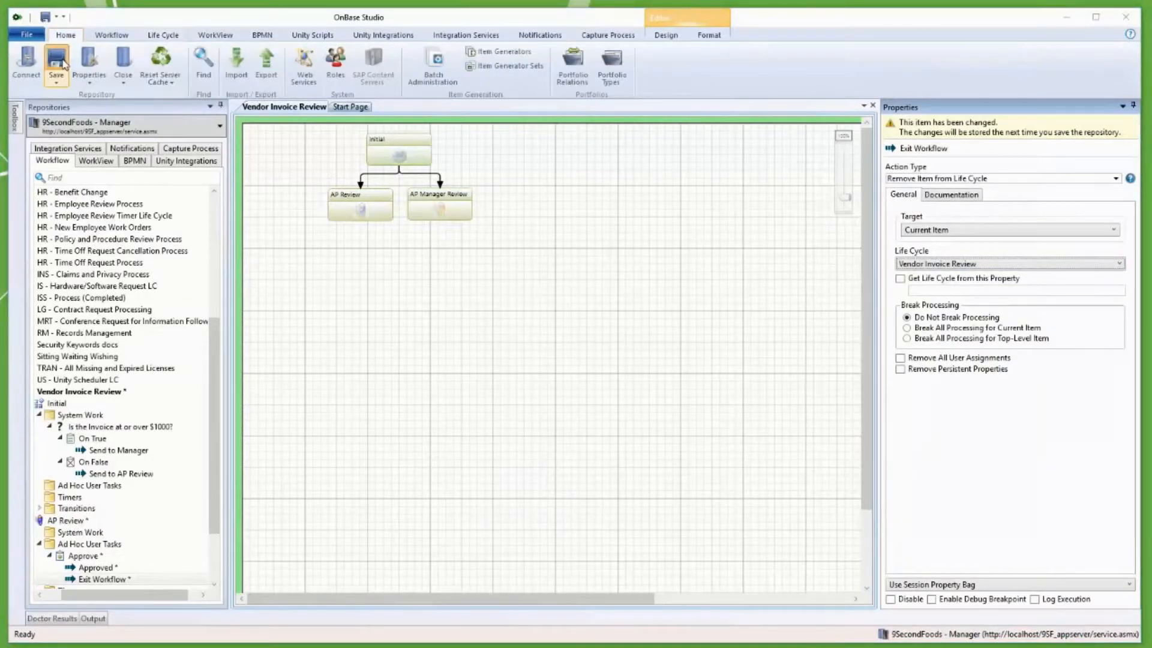
pyautogui.click(57, 60)
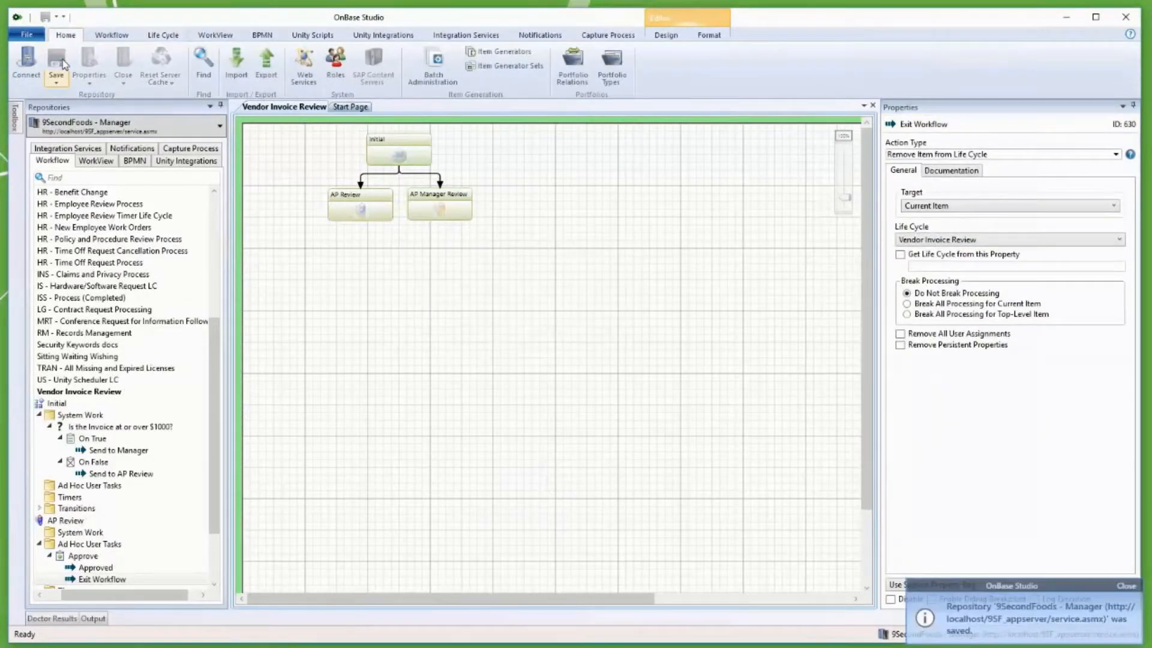
# - Create ad hoc task "Deny" in AP Review with help text "This task will deny this invoice for payment." and all queue-assigned user groups
pyautogui.click(111, 544)
pyautogui.click(162, 35)
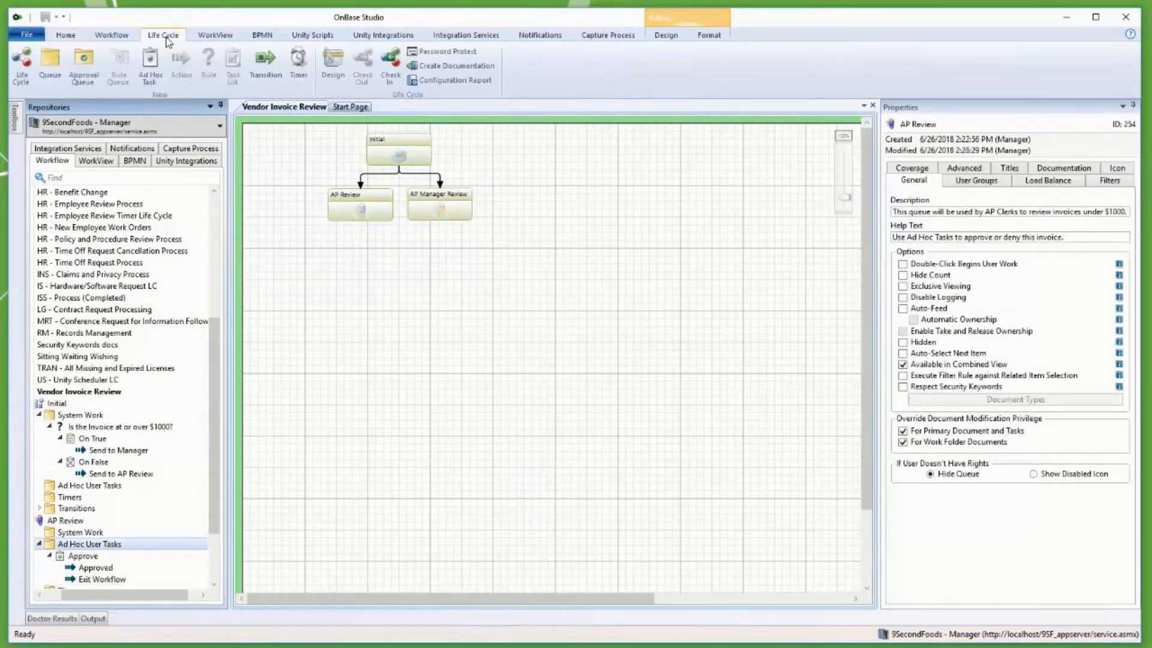
pyautogui.click(151, 66)
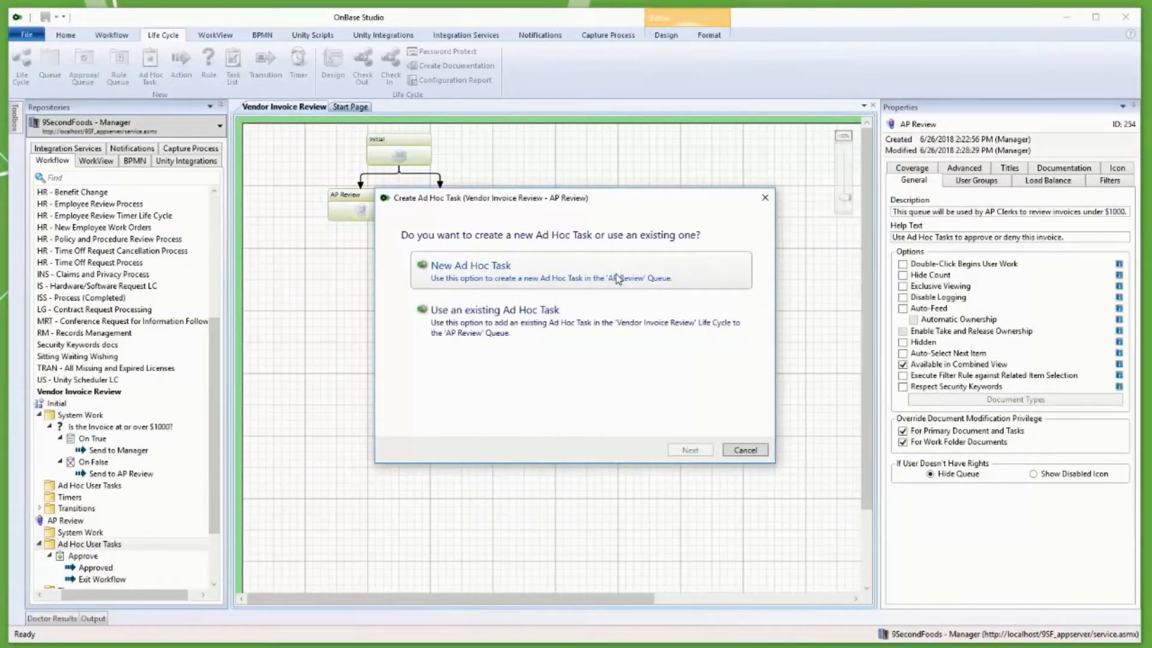
pyautogui.click(618, 279)
pyautogui.click(690, 450)
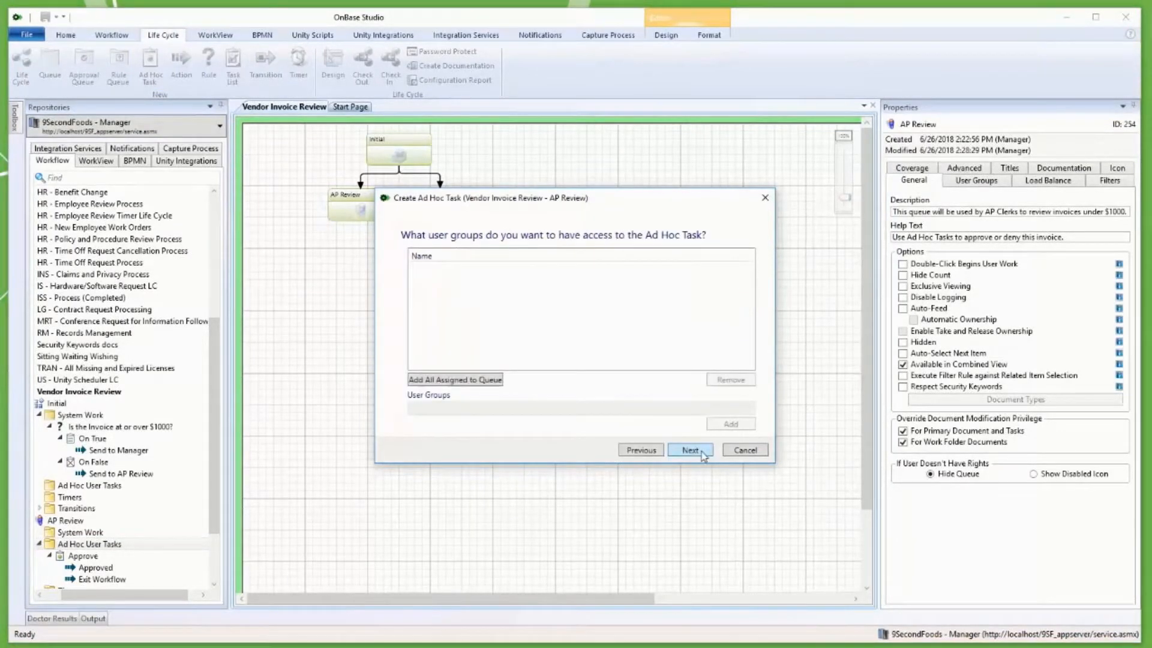
pyautogui.click(480, 379)
pyautogui.click(682, 452)
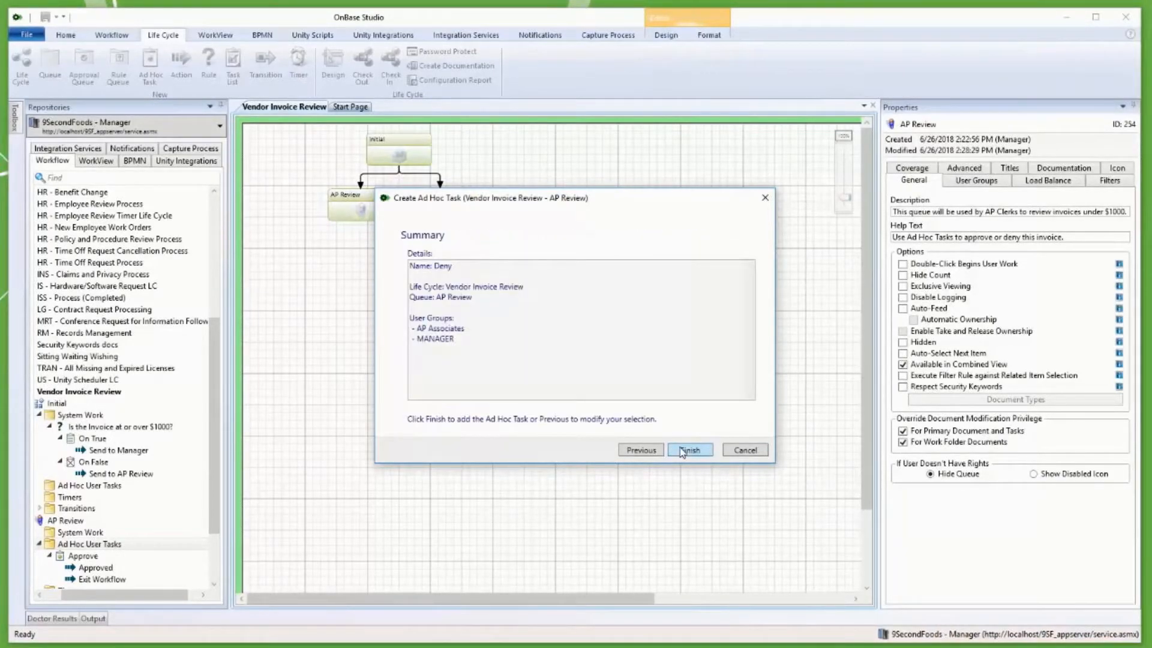
pyautogui.click(688, 450)
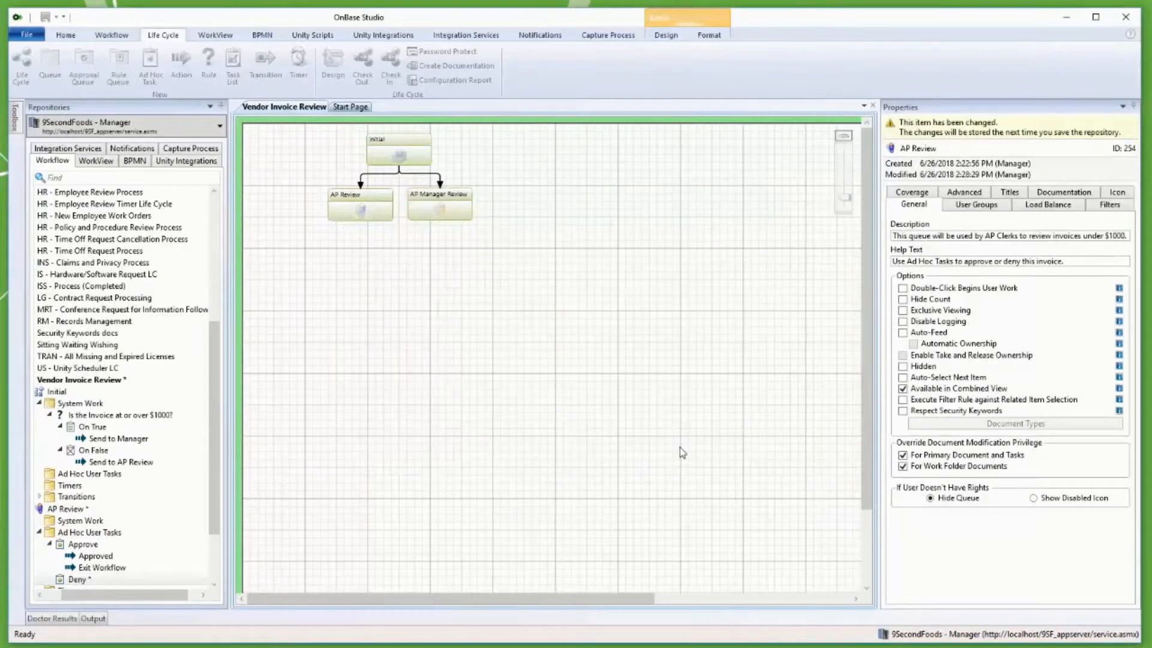
# - Change the small icon of the Vendor Invoice Review life cycle to X MARK
pyautogui.click(681, 451)
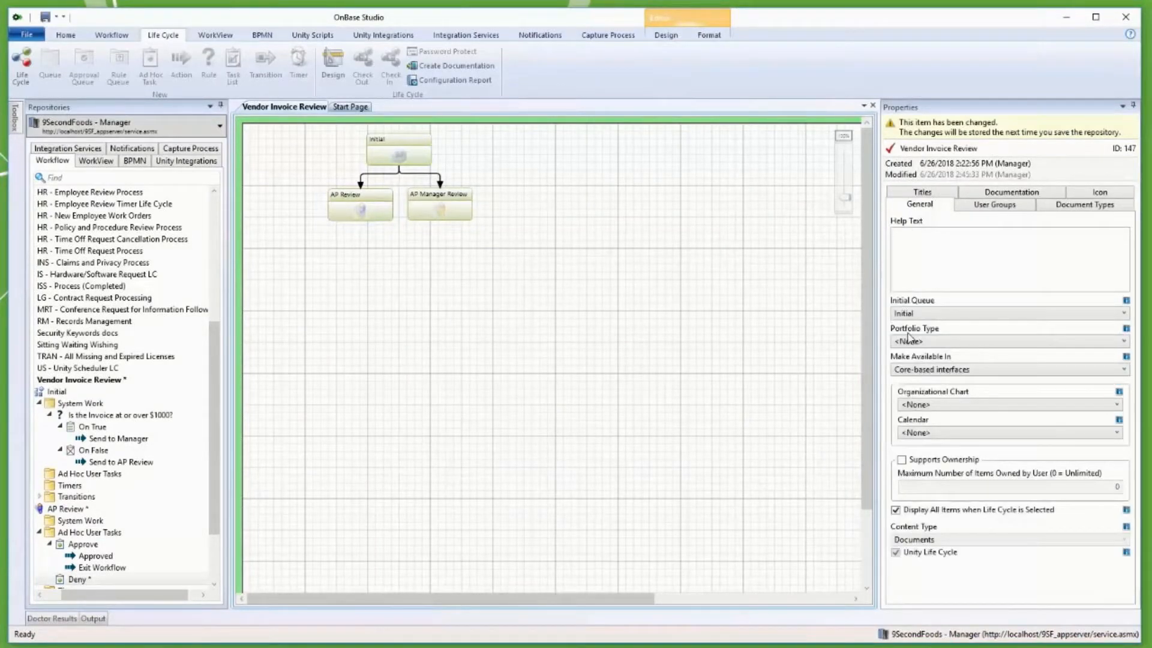
pyautogui.click(1099, 192)
pyautogui.click(1107, 235)
pyautogui.press('x')
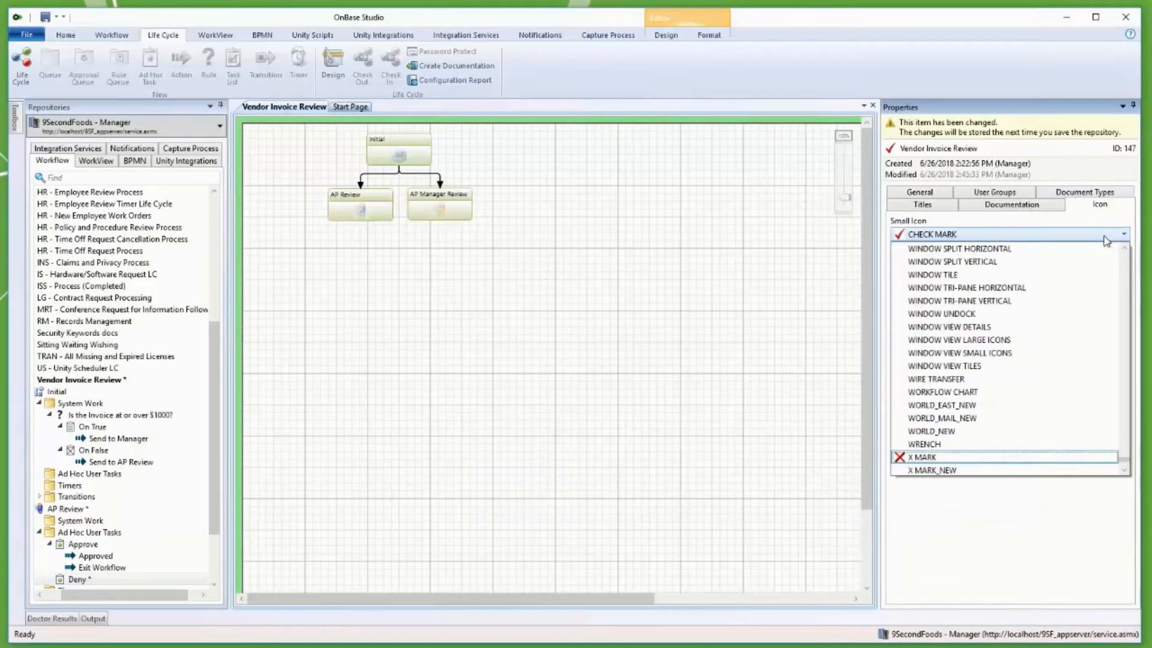
pyautogui.press('Return')
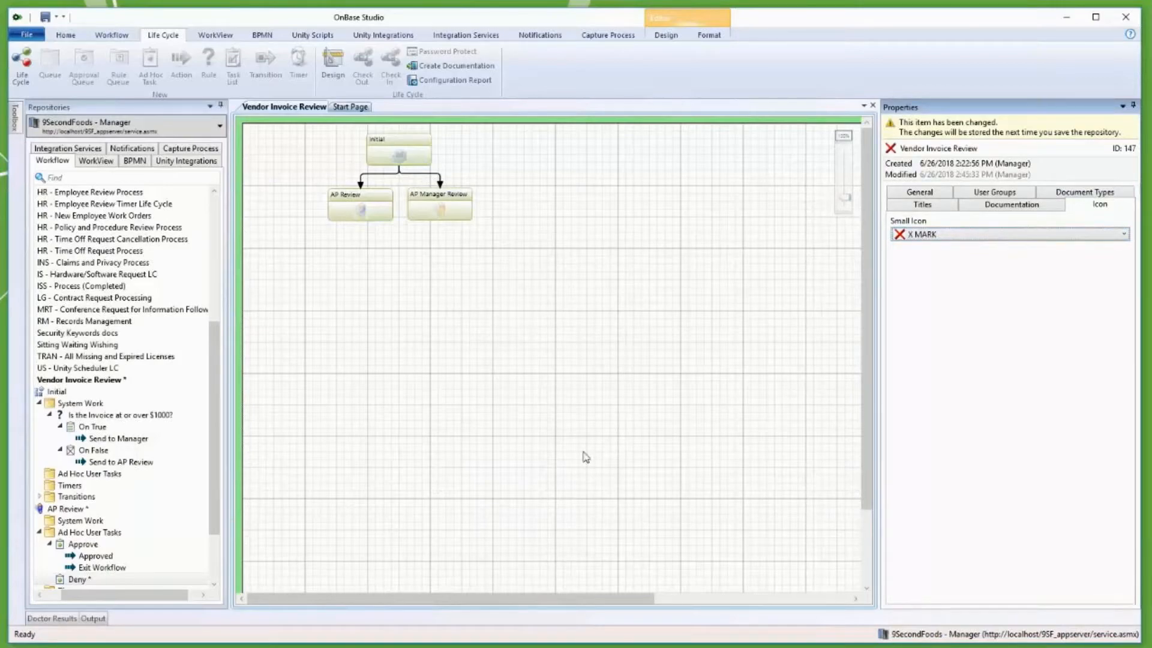
# - Add an action named "Denied" to the Deny ad hoc task of the AP Review queue
pyautogui.click(128, 581)
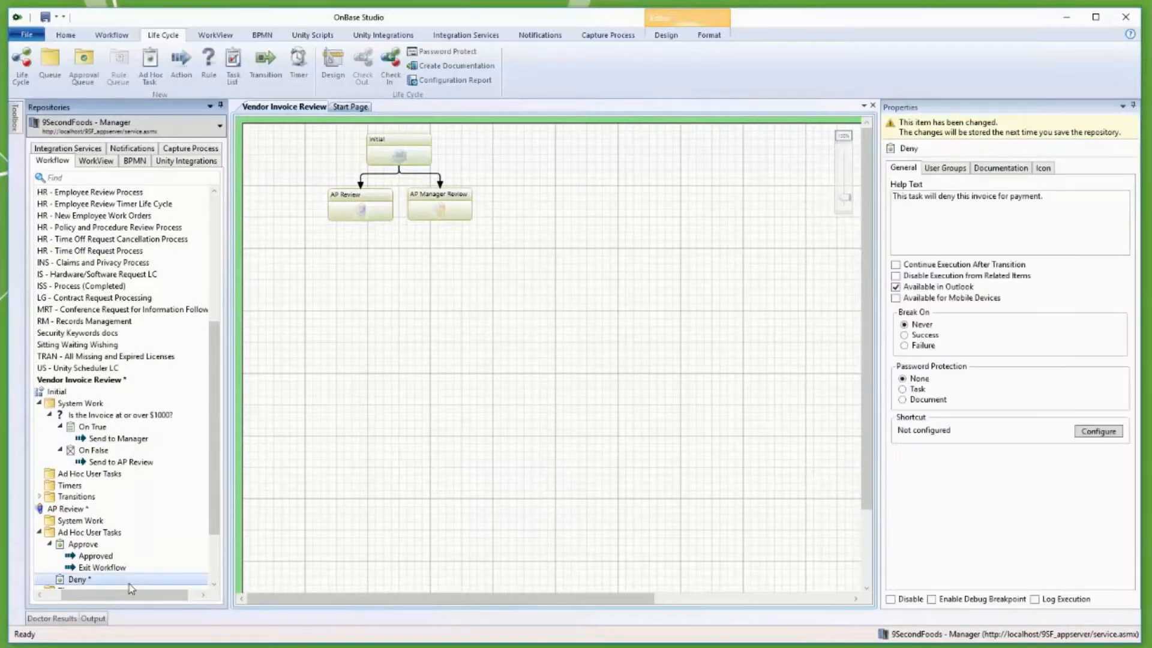
pyautogui.click(182, 66)
pyautogui.write('Denied')
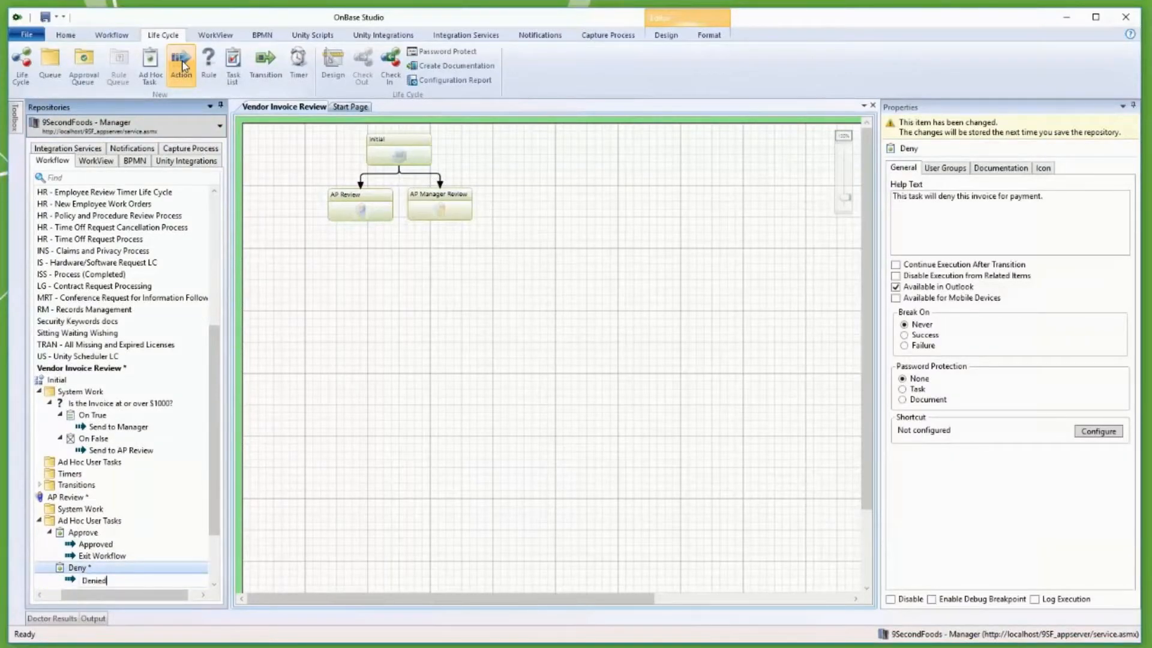
pyautogui.press('Return')
# - Configure the Denied action as Replace Keyword on the Status keyword with new specific value DENIED, deleting all existing values
pyautogui.write('replace')
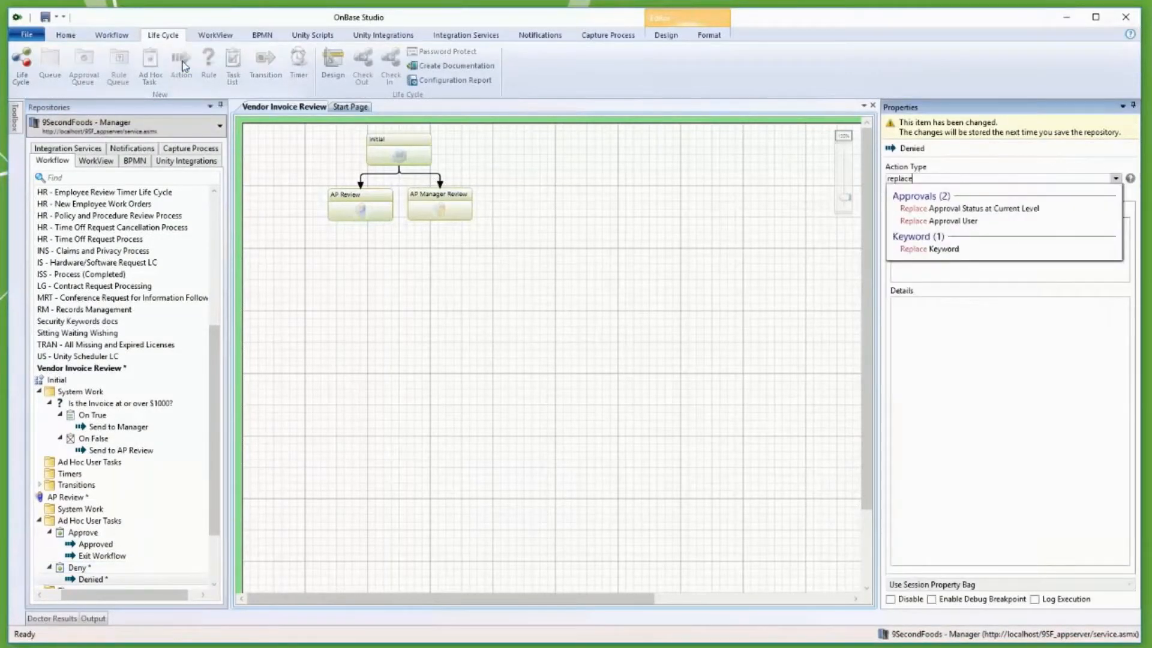
pyautogui.click(926, 251)
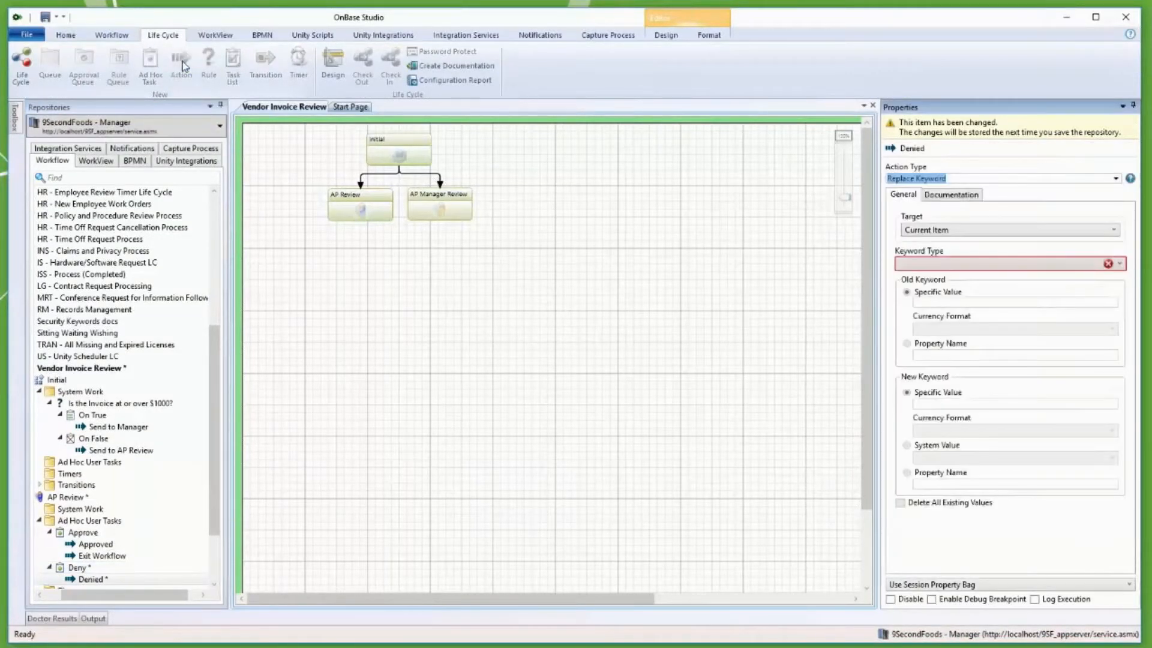
pyautogui.click(925, 262)
pyautogui.click(974, 394)
pyautogui.write('DENIED')
pyautogui.click(899, 503)
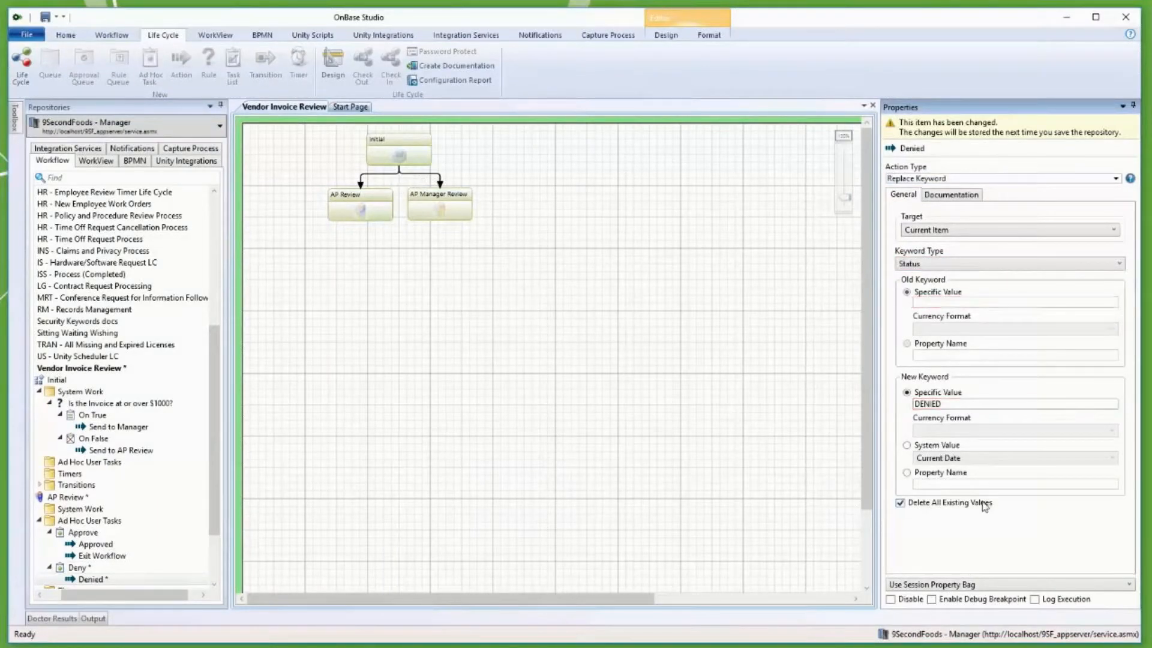
# - Add the existing Exit Workflow action to the Deny ad hoc task below Denied, and save the repository
pyautogui.click(82, 568)
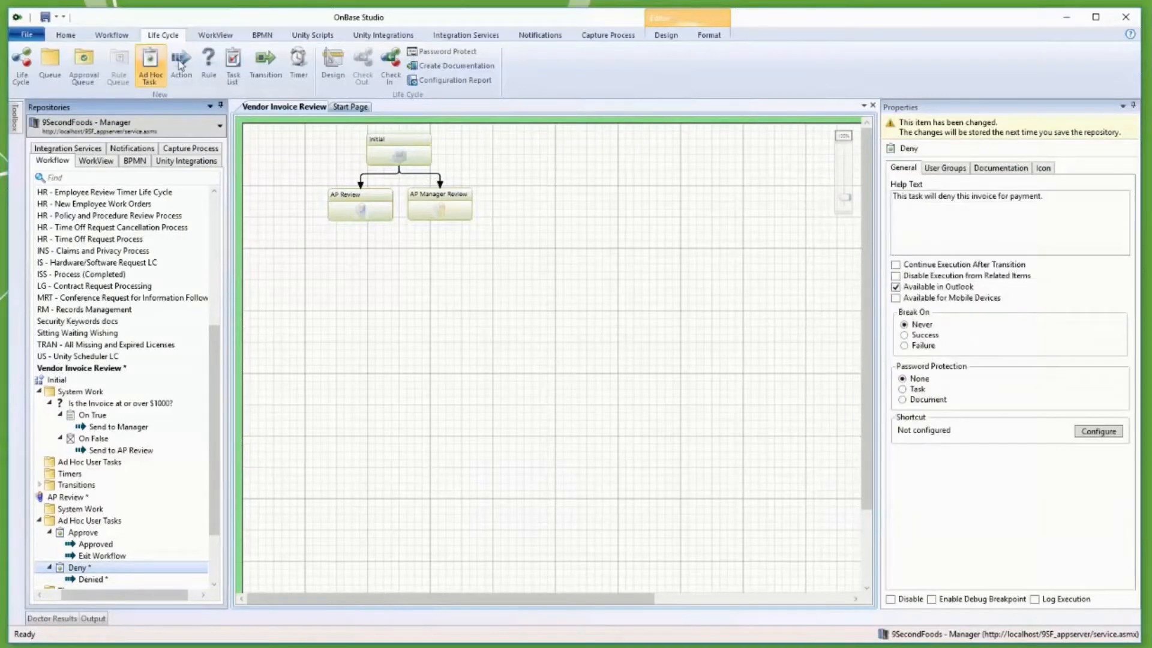
pyautogui.click(181, 63)
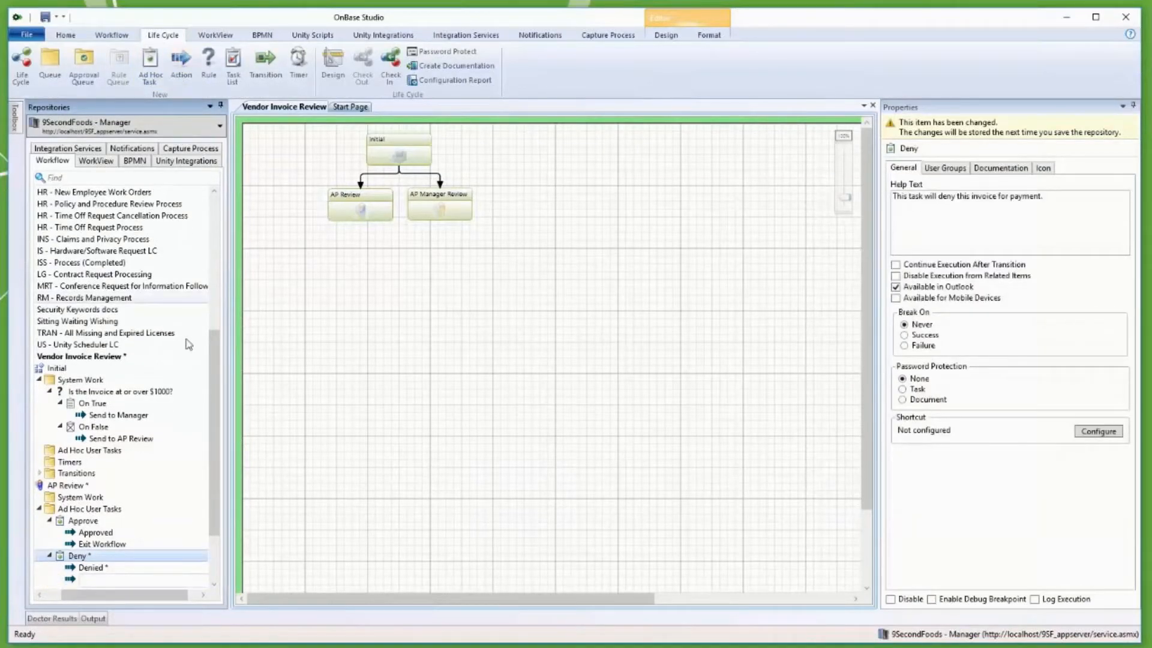
pyautogui.moveTo(210, 369); pyautogui.dragTo(213, 431)
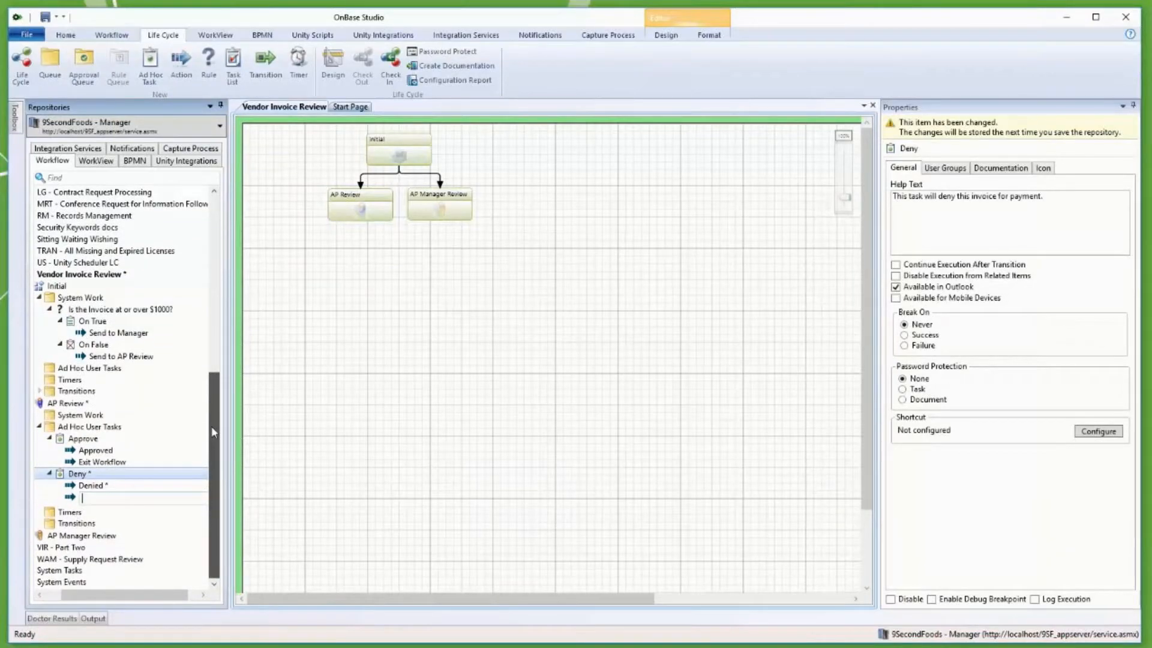
pyautogui.click(195, 596)
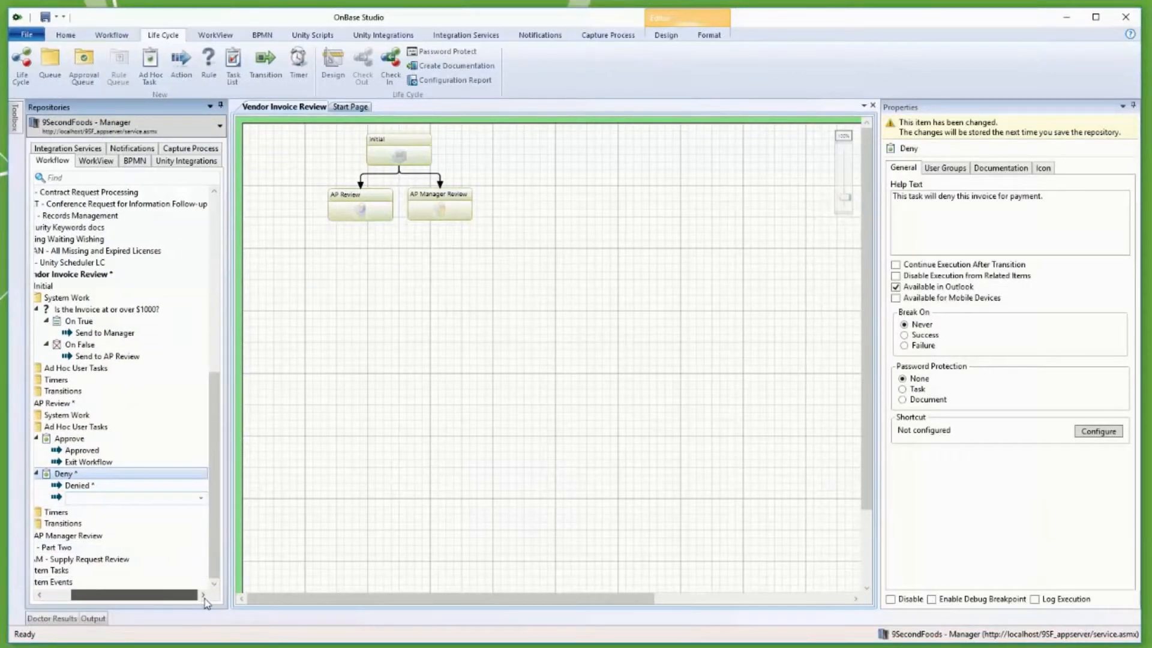
pyautogui.click(201, 498)
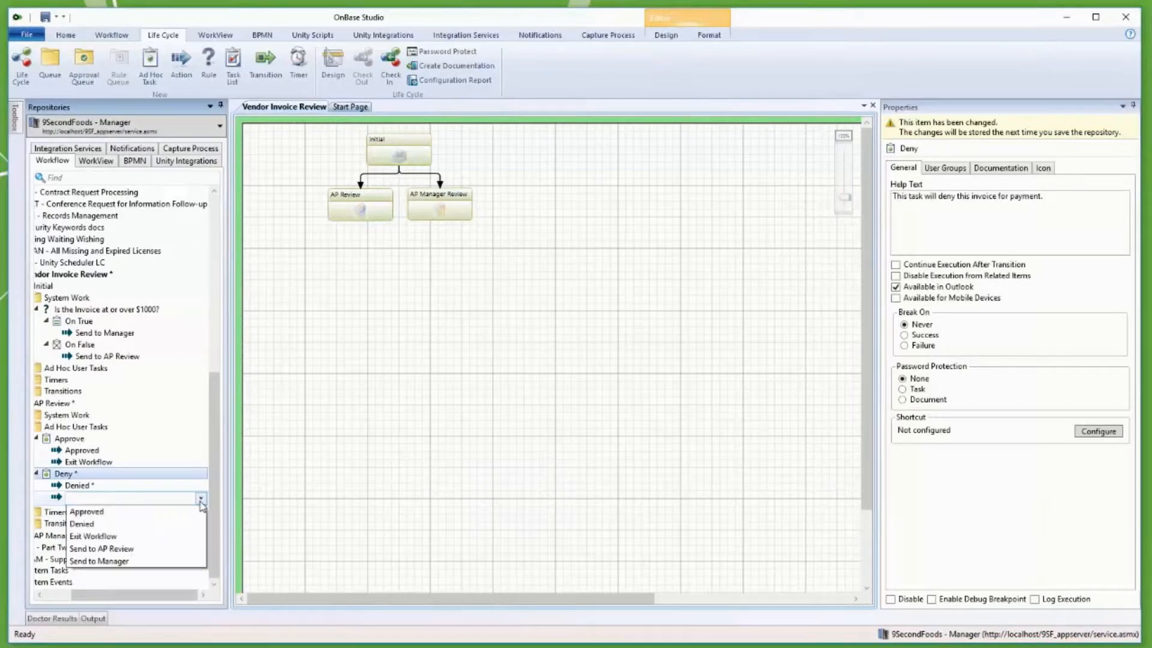
pyautogui.click(107, 536)
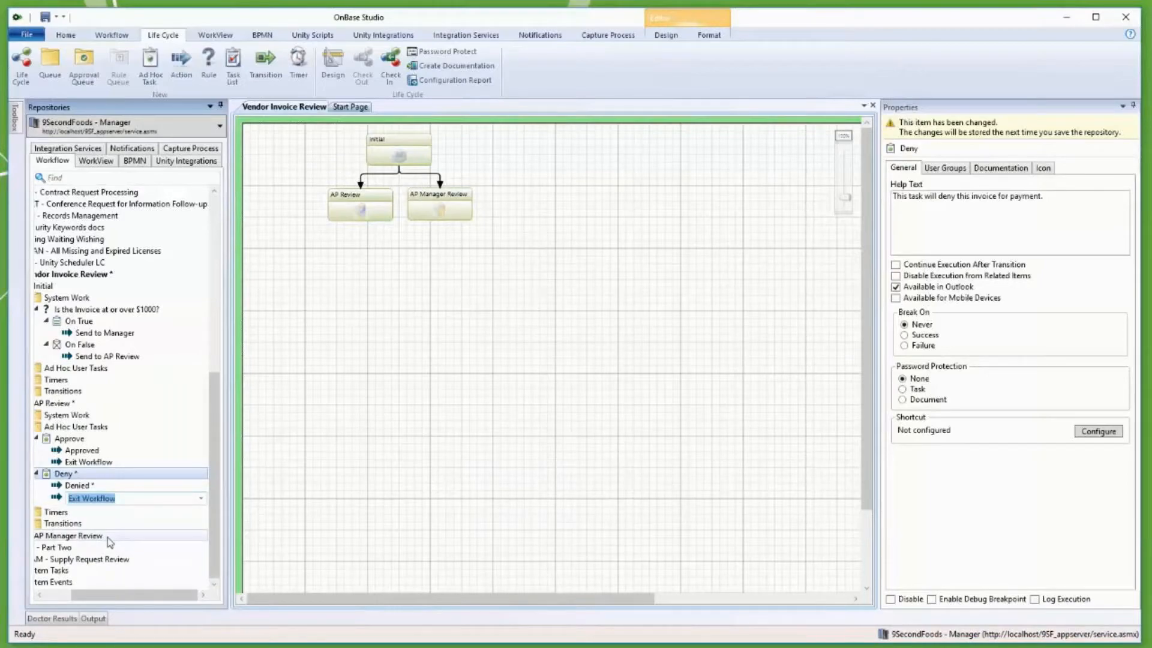
pyautogui.press('Return')
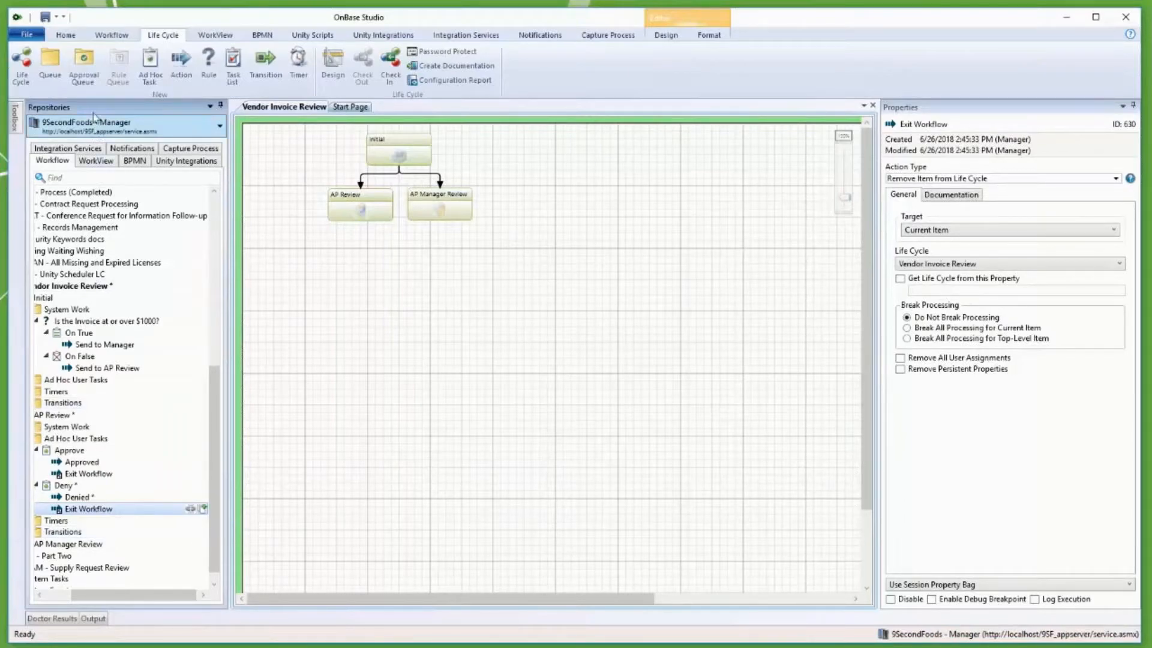
pyautogui.click(66, 35)
pyautogui.click(56, 63)
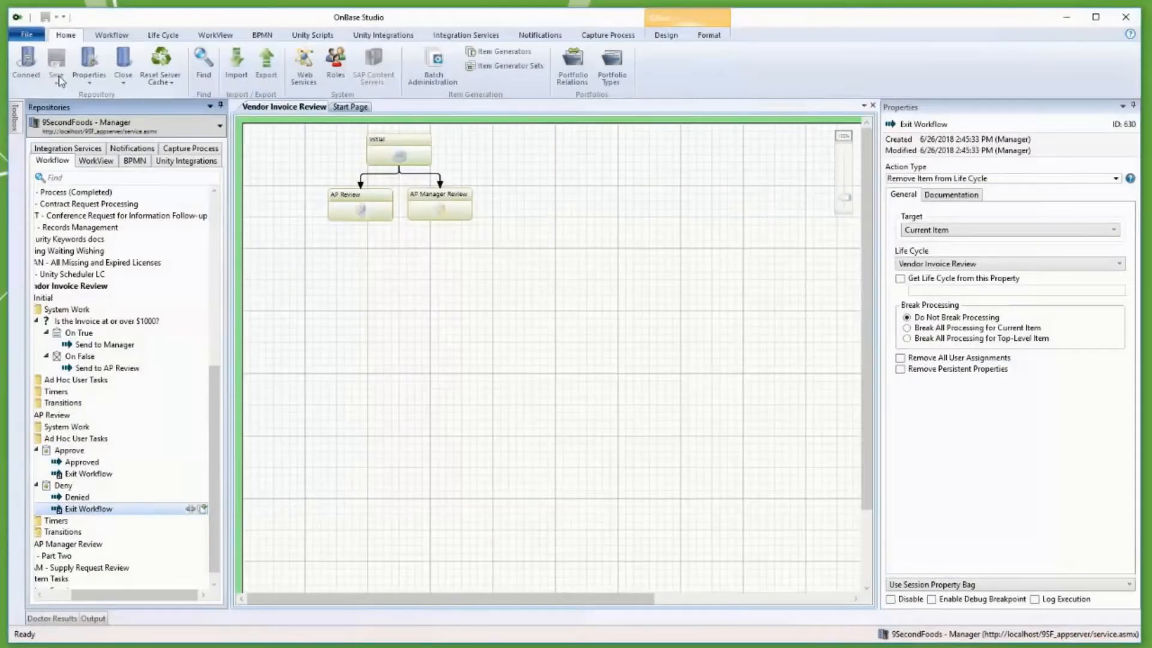
# - Add the existing Approve ad hoc task to the AP Manager Review queue
pyautogui.click(53, 597)
pyautogui.click(51, 543)
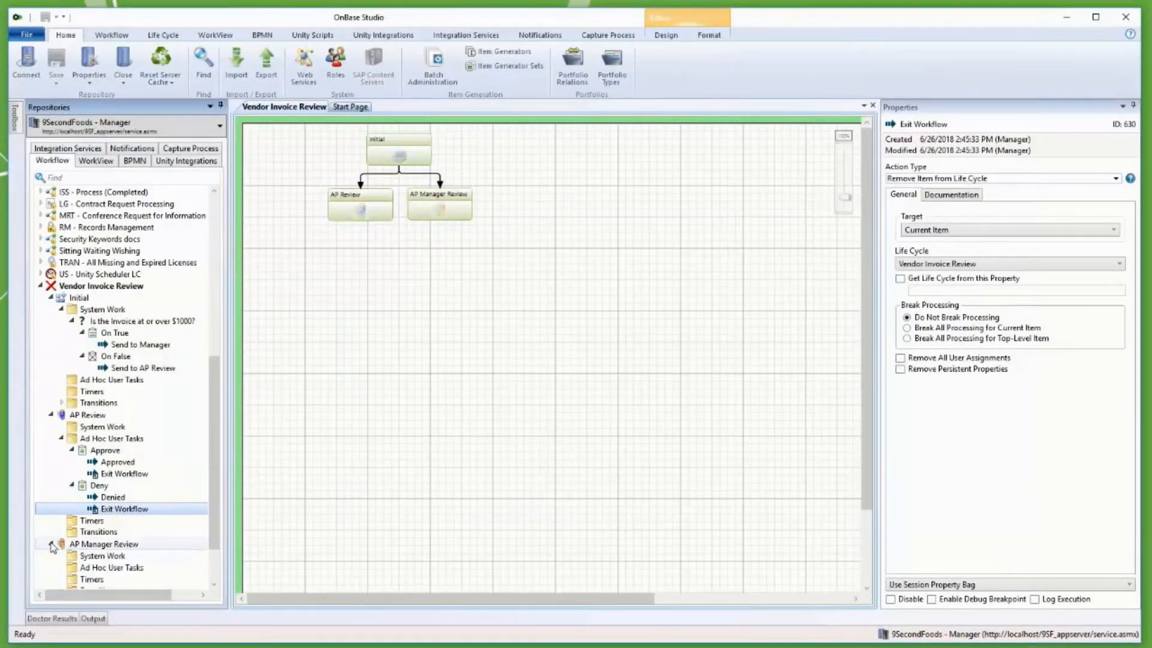
pyautogui.click(107, 568)
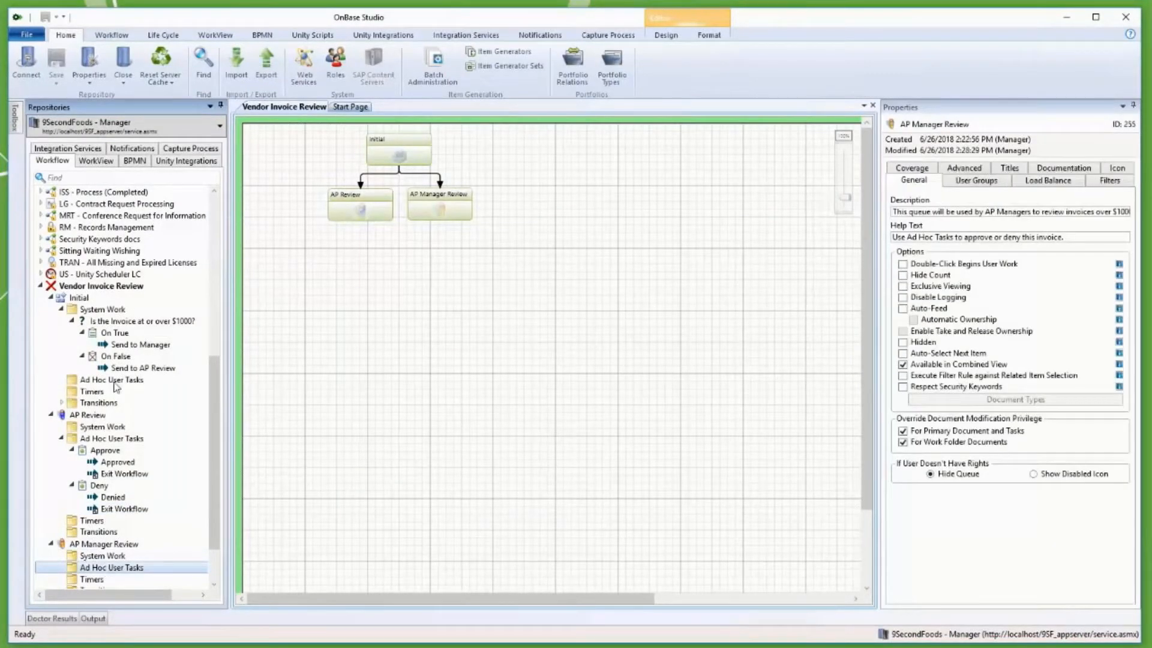
pyautogui.click(163, 35)
pyautogui.click(154, 65)
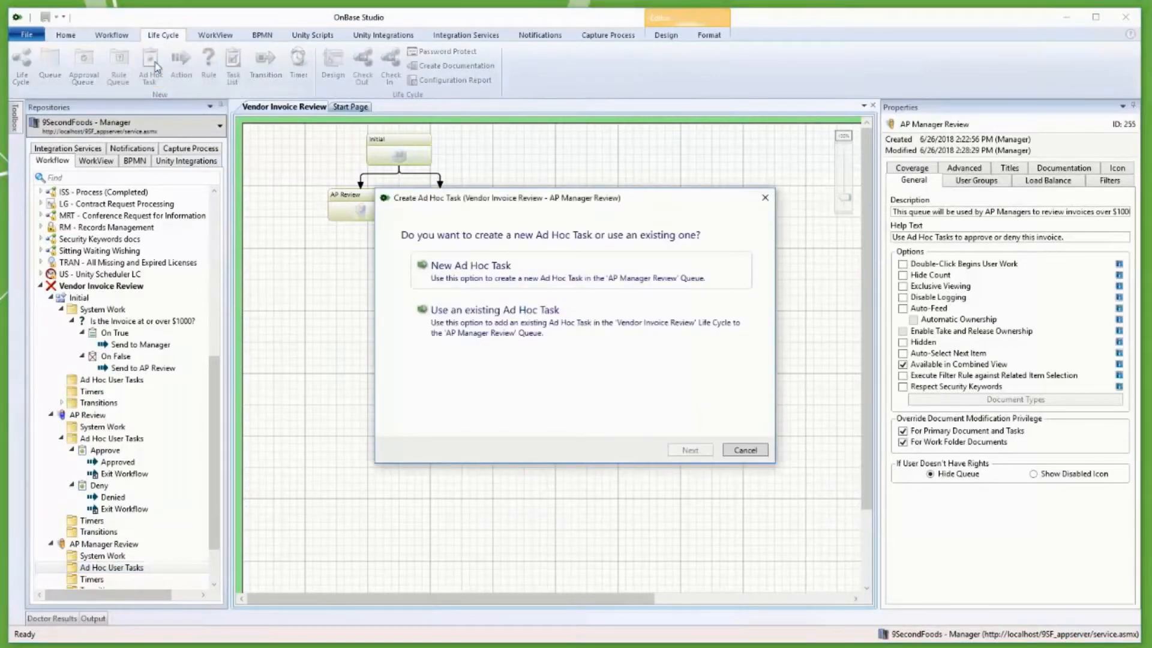
pyautogui.click(528, 310)
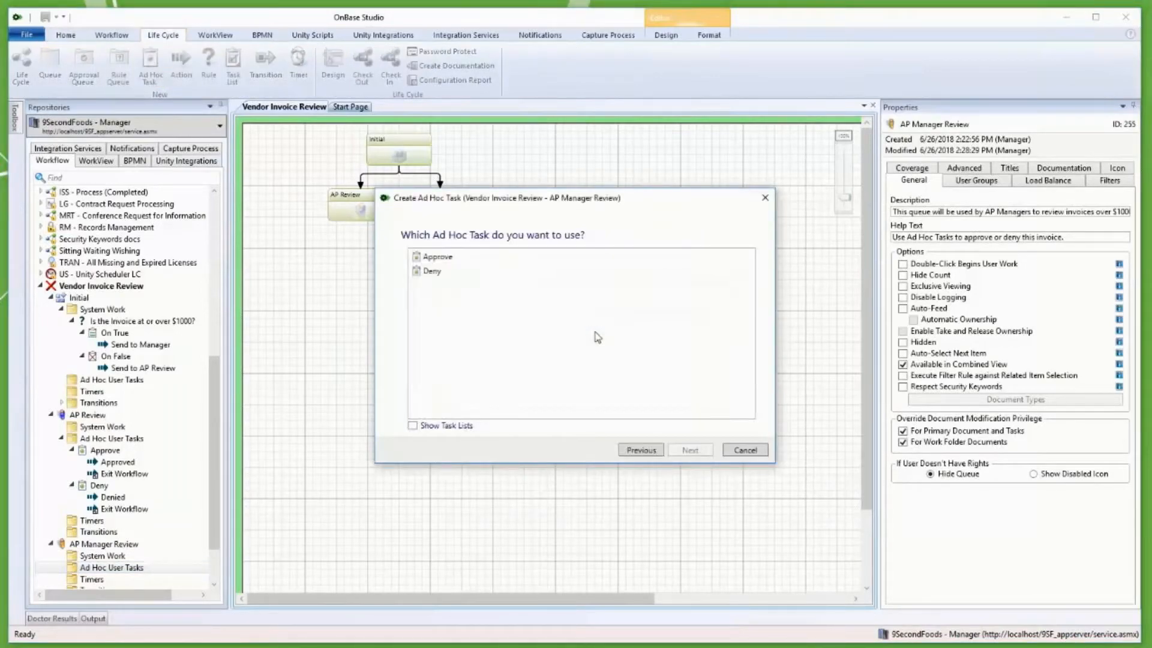
pyautogui.click(459, 255)
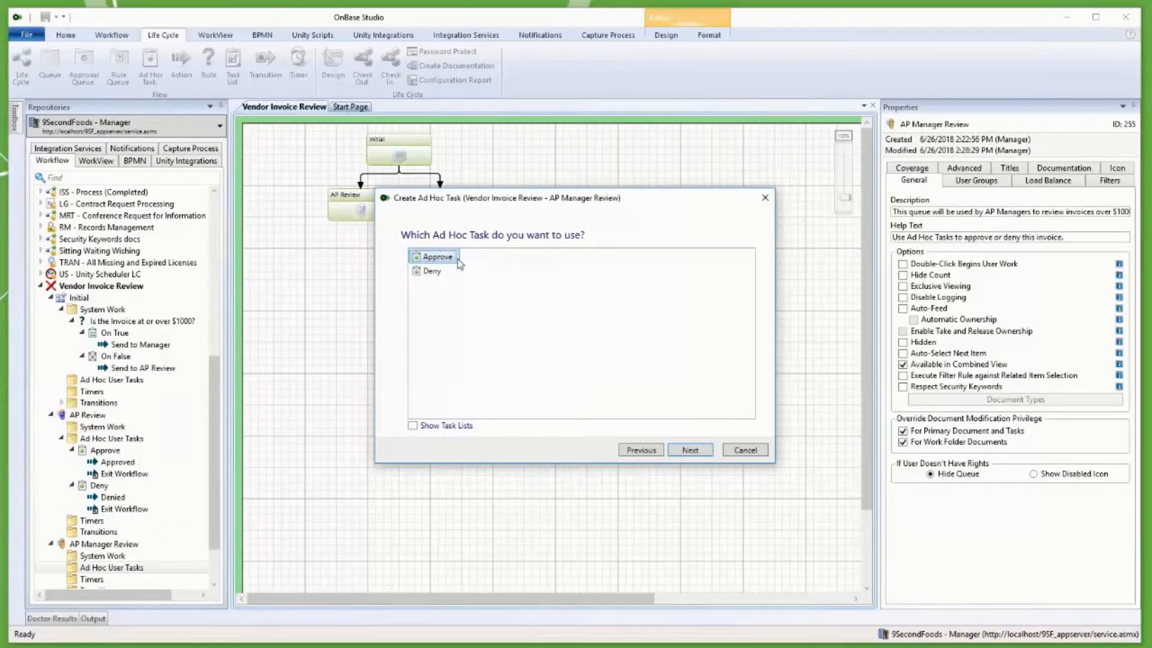
pyautogui.click(690, 449)
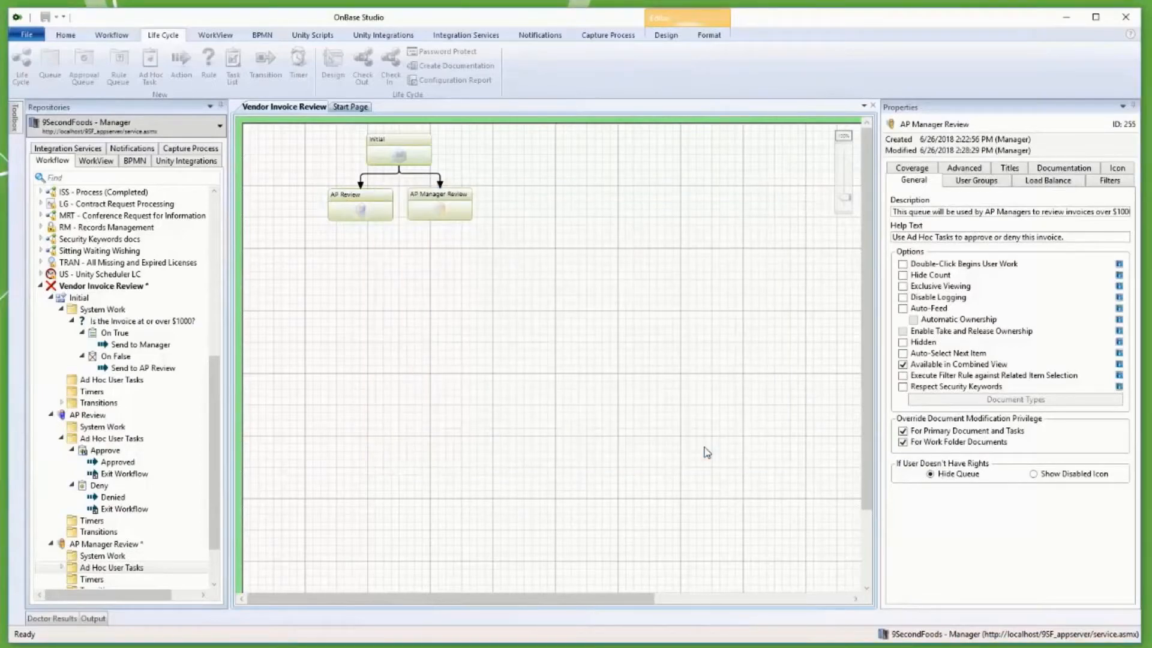
pyautogui.click(650, 420)
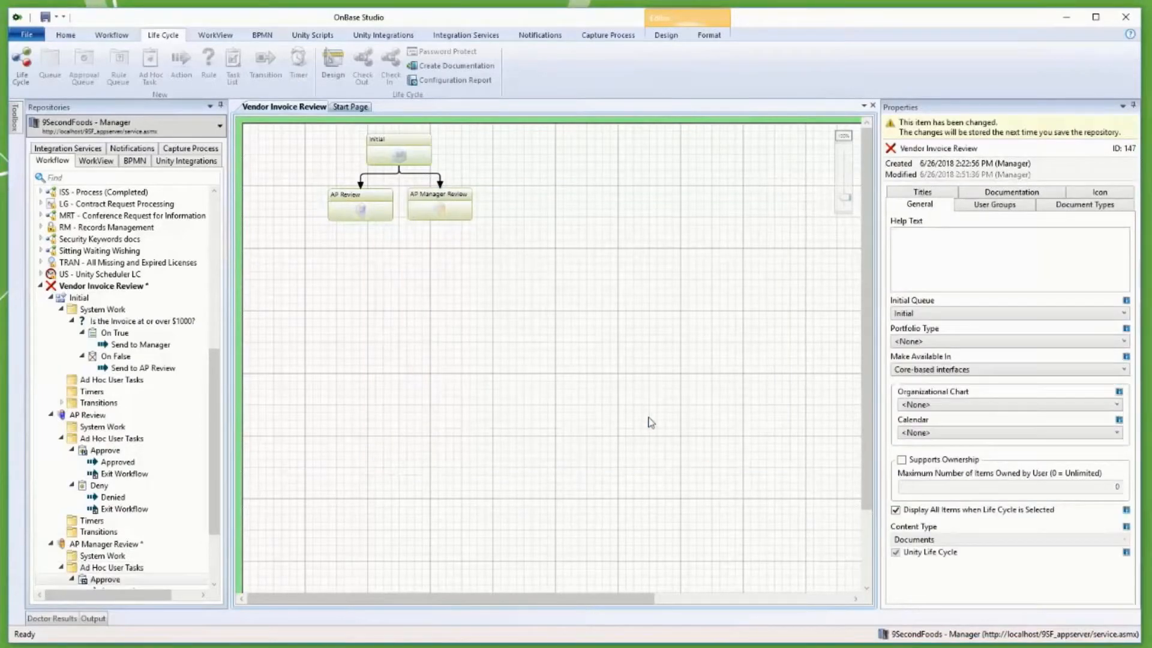
# - Add the existing Deny ad hoc task to the AP Manager Review queue of the Vendor Invoice Review life cycle
pyautogui.click(112, 567)
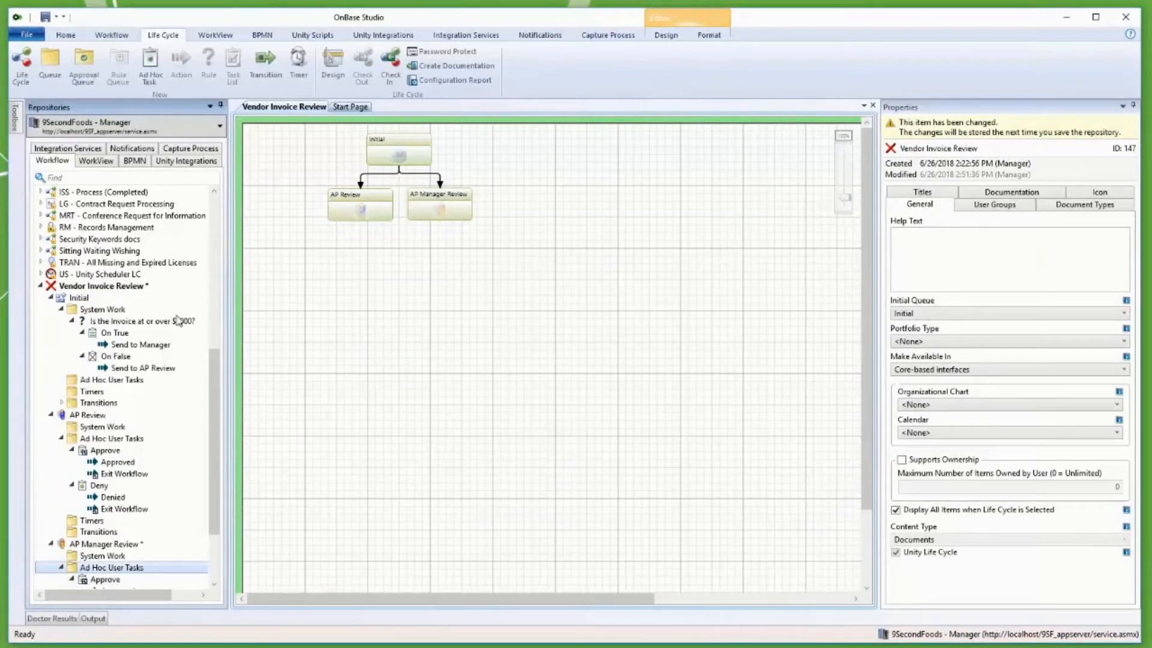
pyautogui.click(150, 66)
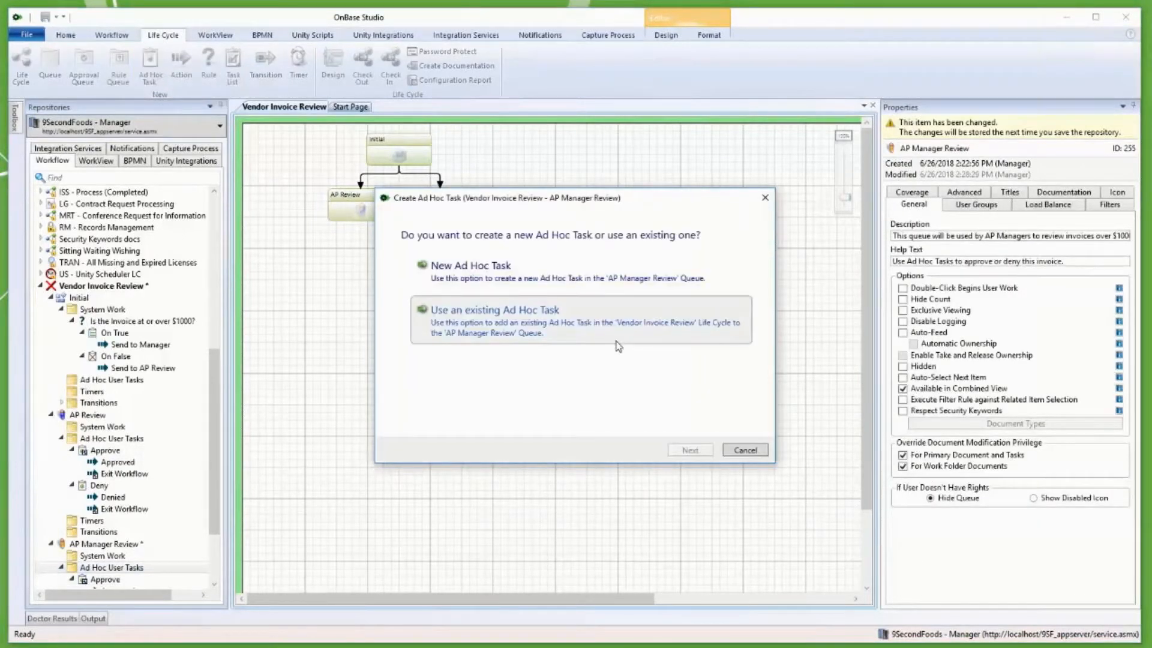
pyautogui.click(690, 450)
pyautogui.click(691, 451)
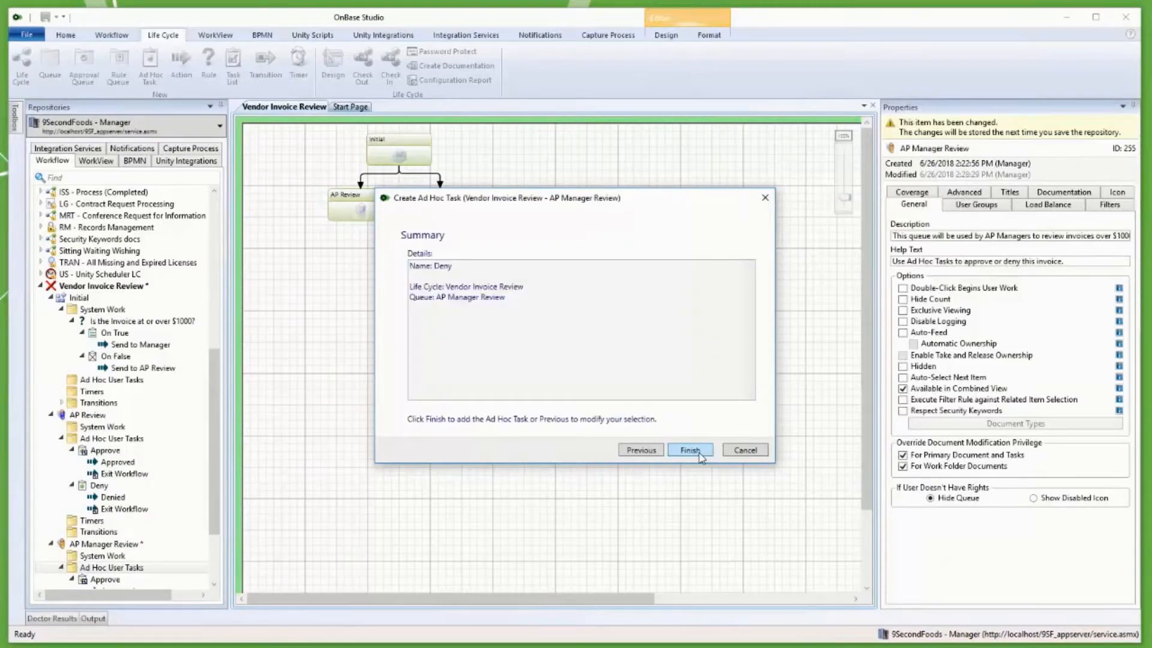
pyautogui.click(699, 456)
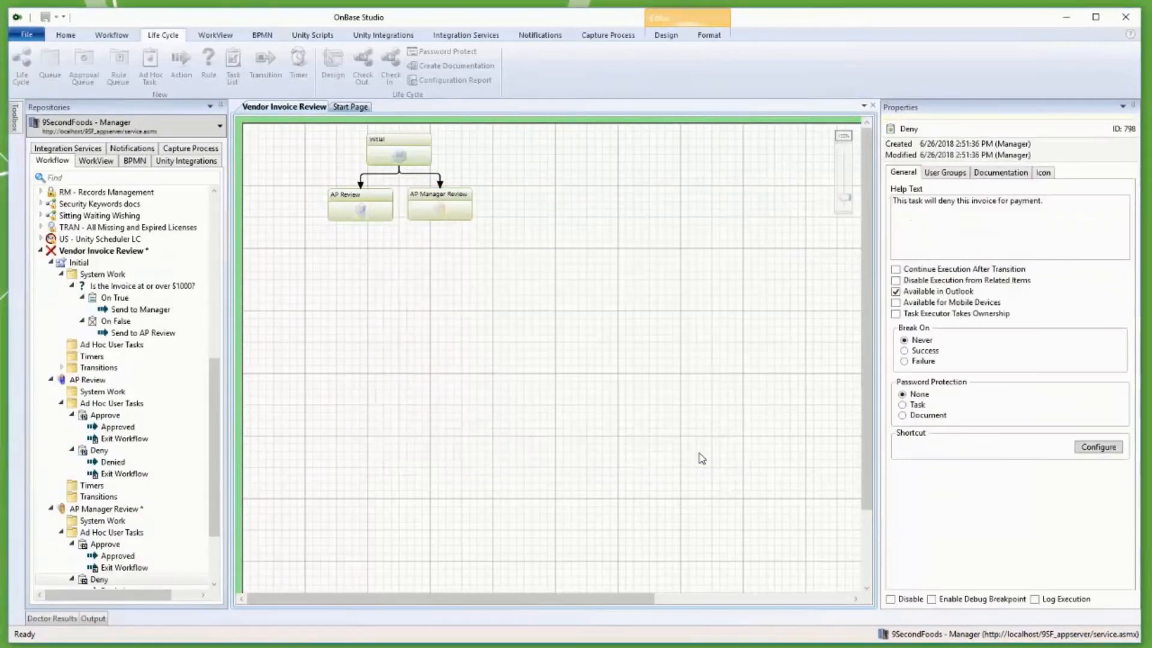
pyautogui.click(702, 459)
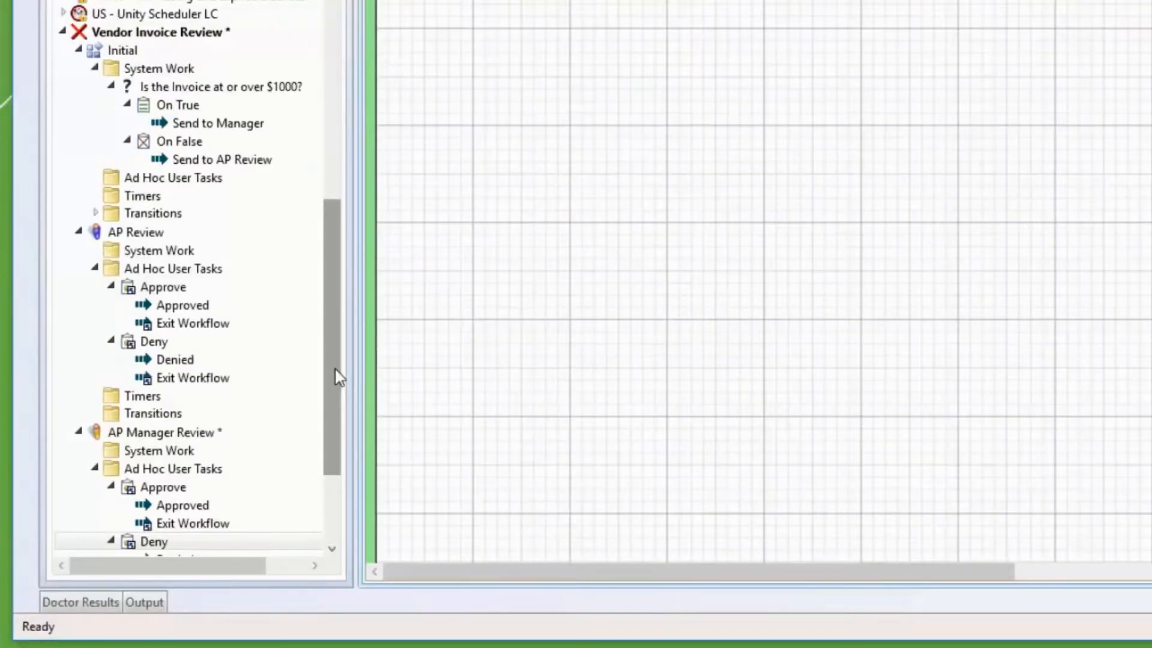
# - Review the ad hoc tasks of the AP Manager Review queue and save the repository
pyautogui.moveTo(339, 376); pyautogui.dragTo(339, 441)
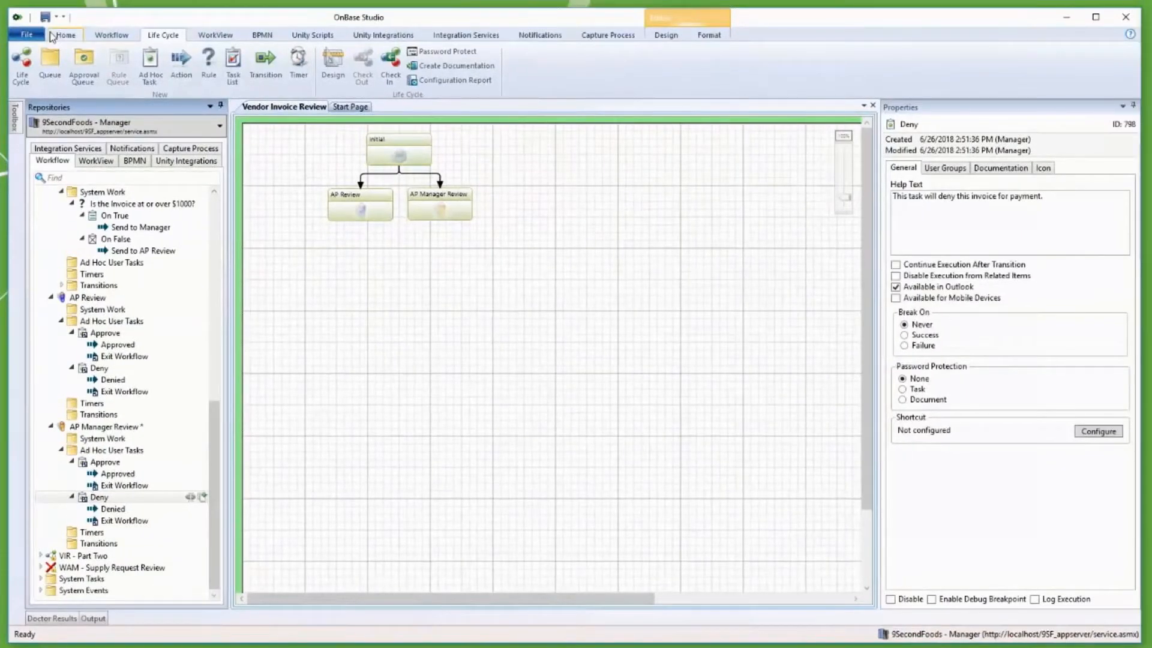
pyautogui.click(65, 35)
pyautogui.click(56, 58)
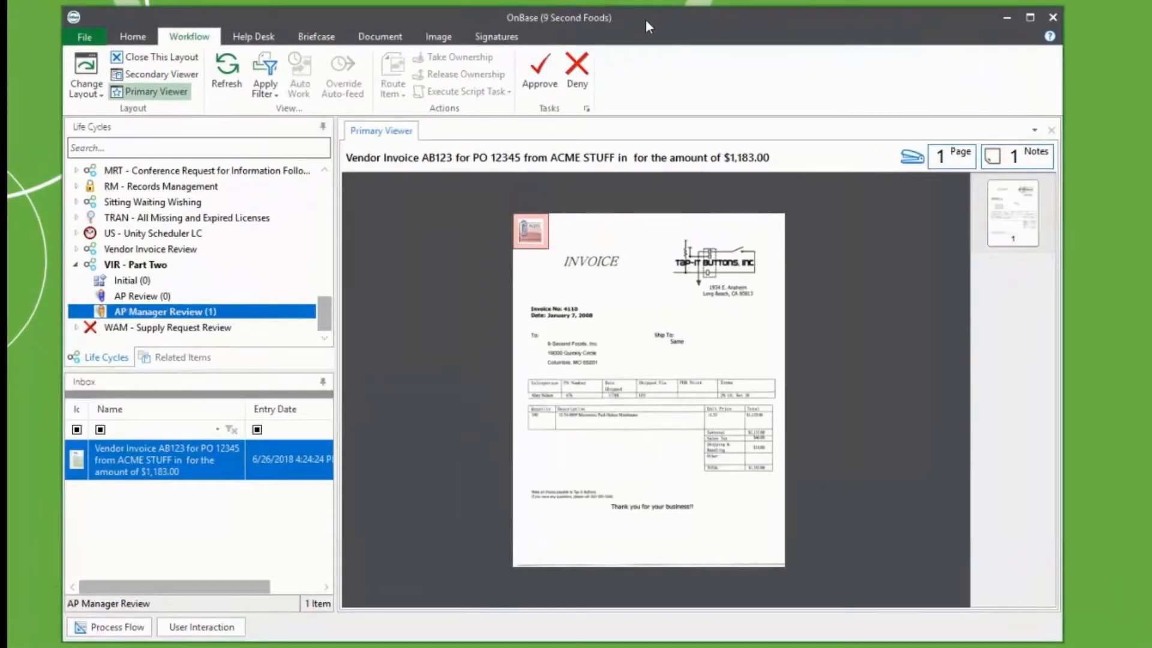
# - In the OnBase client, open the notes of Vendor Invoice AB123 in VIR - Part Two's AP Manager Review queue and run the Deny task on it
pyautogui.moveTo(324, 308)
pyautogui.mouseDown()
pyautogui.moveTo(343, 203)
pyautogui.moveTo(329, 330)
pyautogui.mouseUp()
pyautogui.click(1007, 162)
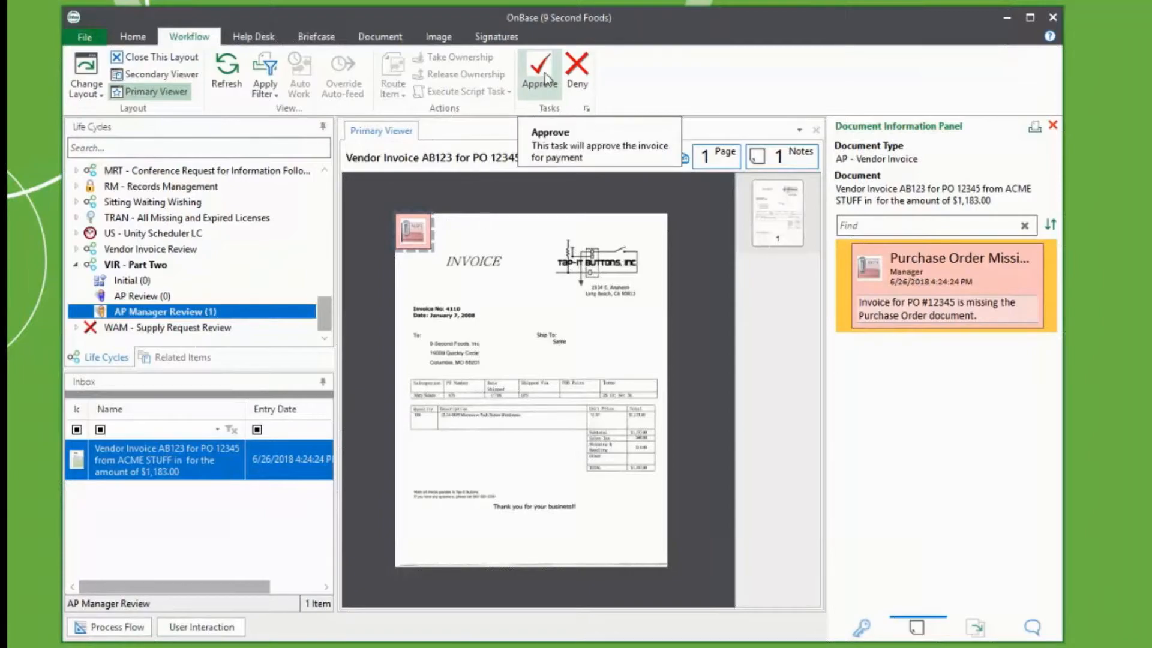
pyautogui.click(583, 83)
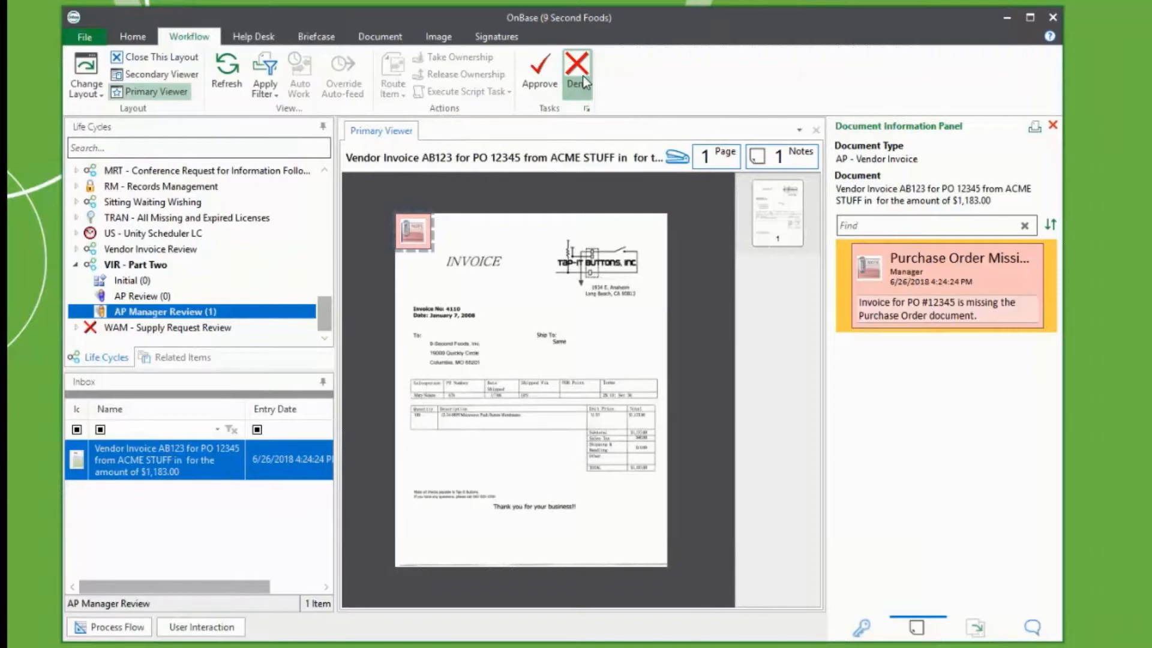